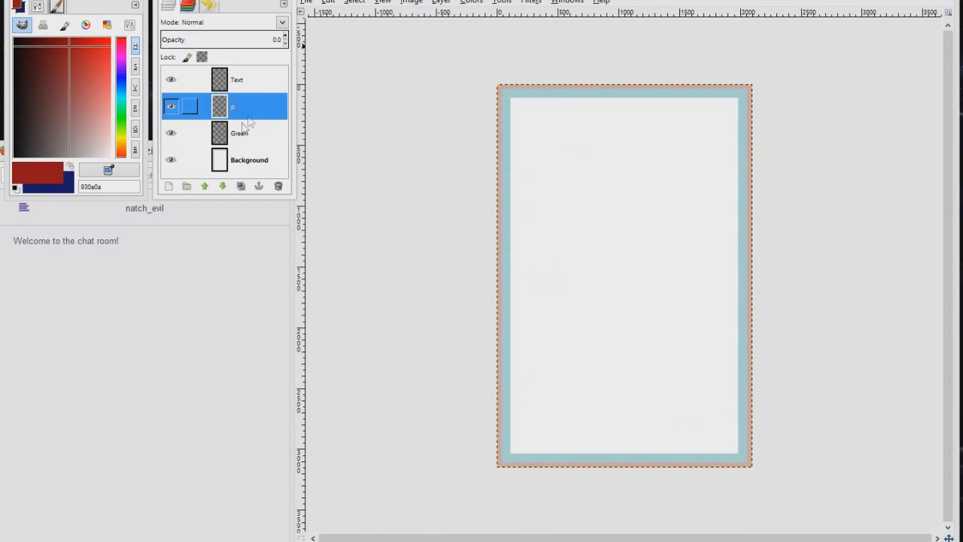
# Step: Set the foreground colour to dark brown 260202 and raise the p layer's opacity to 100
pyautogui.click(45, 107)
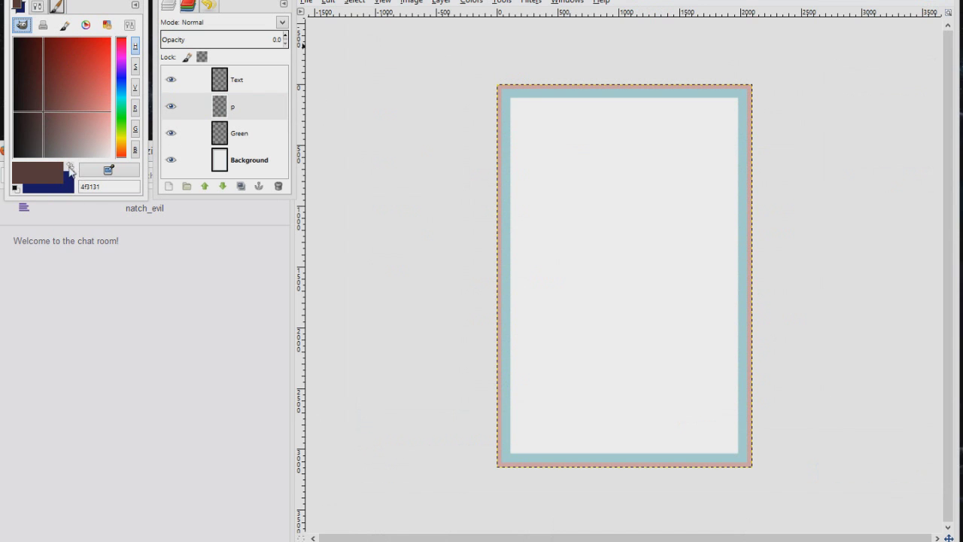
pyautogui.moveTo(39, 46); pyautogui.dragTo(27, 43)
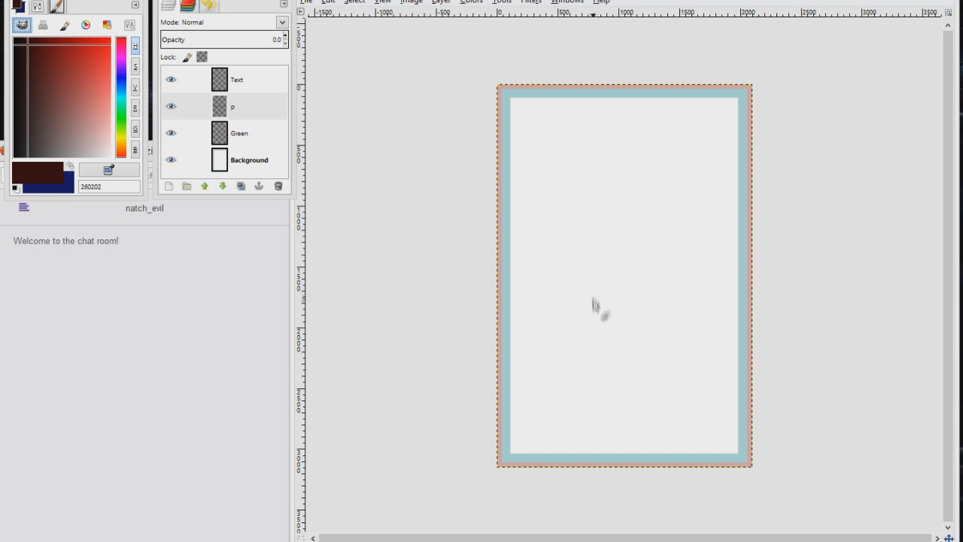
pyautogui.moveTo(250, 39); pyautogui.dragTo(286, 40)
# Step: Draw rough horizontal and slanted vertical divider lines across the page to split it into four panels
pyautogui.moveTo(498, 267); pyautogui.dragTo(751, 273)
pyautogui.moveTo(751, 277); pyautogui.dragTo(499, 275)
pyautogui.moveTo(623, 87); pyautogui.dragTo(613, 465)
pyautogui.hotkey('ctrl', 'z')
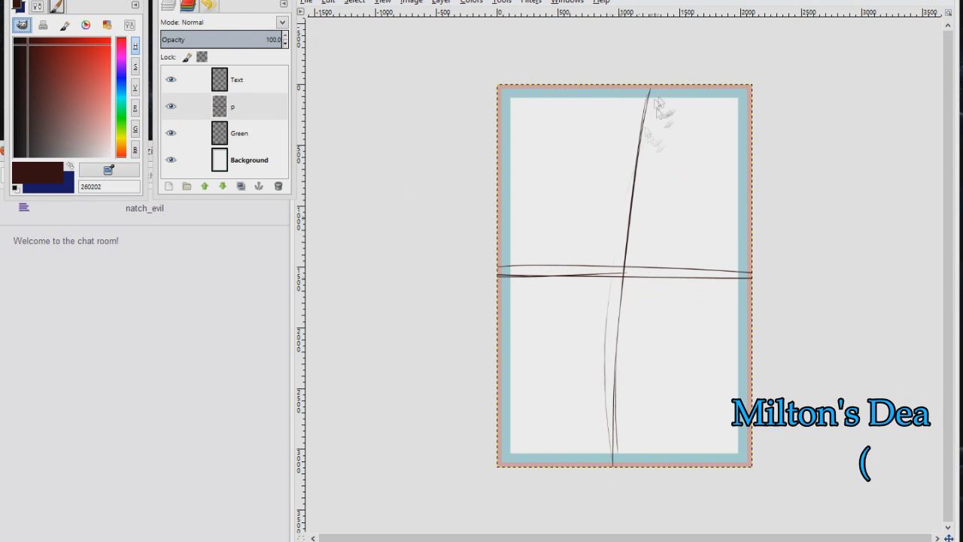
pyautogui.moveTo(658, 96); pyautogui.dragTo(617, 452)
# Step: Hand-letter "Finally! Saff and Sherry Play Strip Poker!" across the upper part of the first panel
pyautogui.scroll(2, 574, 215)
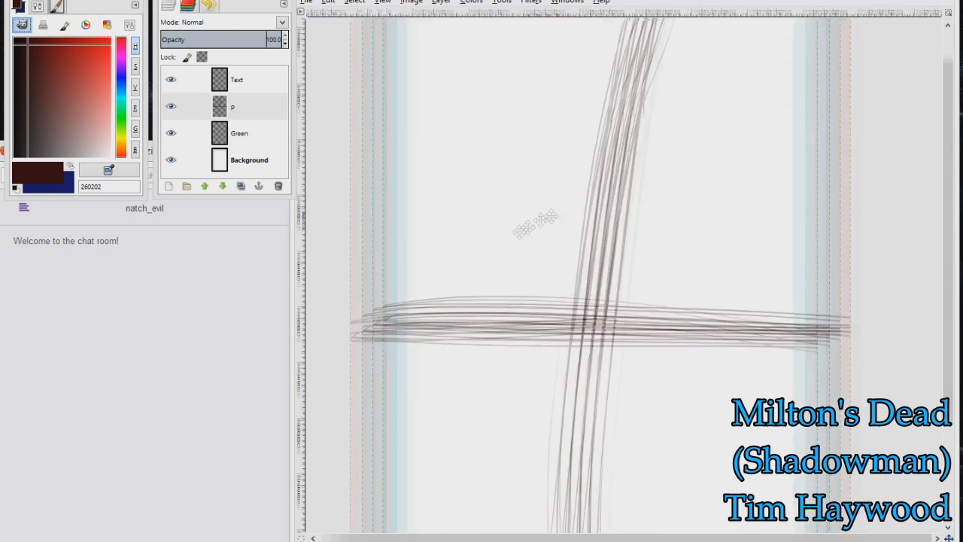
pyautogui.moveTo(556, 237)
pyautogui.mouseDown()
pyautogui.moveTo(569, 172)
pyautogui.moveTo(531, 302)
pyautogui.mouseUp()
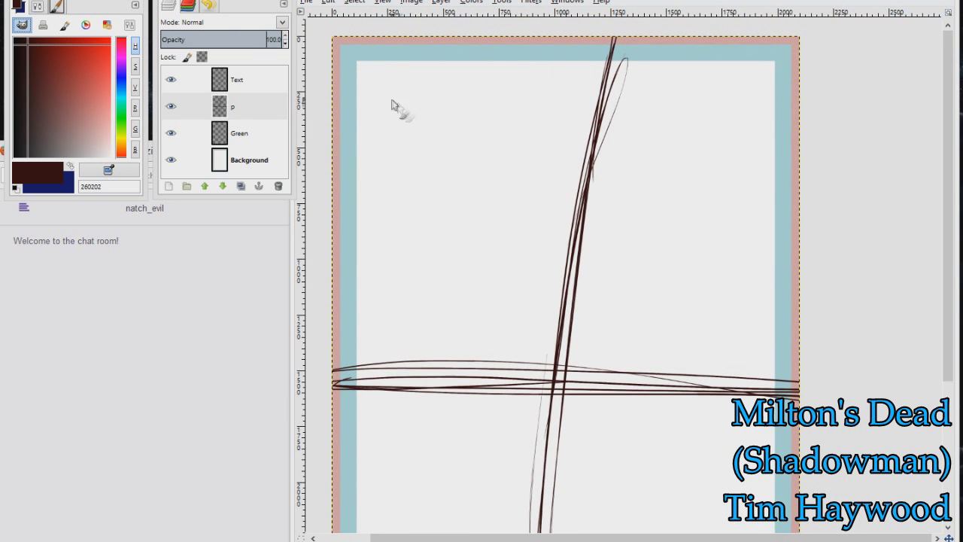
pyautogui.moveTo(365, 72)
pyautogui.mouseDown()
pyautogui.moveTo(392, 85)
pyautogui.moveTo(420, 64)
pyautogui.moveTo(444, 64)
pyautogui.moveTo(432, 94)
pyautogui.moveTo(516, 72)
pyautogui.moveTo(568, 82)
pyautogui.moveTo(417, 119)
pyautogui.moveTo(460, 95)
pyautogui.moveTo(486, 107)
pyautogui.moveTo(399, 154)
pyautogui.moveTo(467, 132)
pyautogui.moveTo(529, 147)
pyautogui.mouseUp()
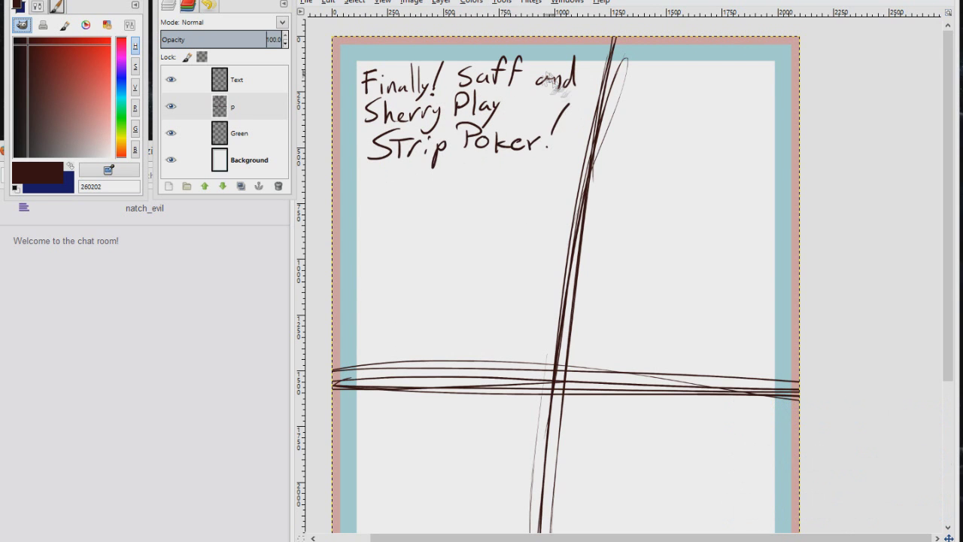
# Step: Rough in two characters in the first panel with Mike's Pencil, a round-headed one and a taller one
pyautogui.click(57, 7)
pyautogui.click(59, 121)
pyautogui.moveTo(403, 224); pyautogui.dragTo(410, 290)
pyautogui.moveTo(496, 224)
pyautogui.mouseDown()
pyautogui.moveTo(553, 221)
pyautogui.moveTo(502, 300)
pyautogui.mouseUp()
pyautogui.moveTo(552, 220)
pyautogui.mouseDown()
pyautogui.moveTo(509, 288)
pyautogui.moveTo(527, 309)
pyautogui.mouseUp()
pyautogui.moveTo(502, 226)
pyautogui.mouseDown()
pyautogui.moveTo(545, 281)
pyautogui.moveTo(517, 307)
pyautogui.mouseUp()
pyautogui.moveTo(419, 231)
pyautogui.mouseDown()
pyautogui.moveTo(386, 286)
pyautogui.moveTo(422, 269)
pyautogui.moveTo(419, 244)
pyautogui.mouseUp()
pyautogui.moveTo(389, 292); pyautogui.dragTo(341, 382)
pyautogui.moveTo(534, 286)
pyautogui.mouseDown()
pyautogui.moveTo(575, 356)
pyautogui.moveTo(540, 387)
pyautogui.mouseUp()
pyautogui.moveTo(416, 229); pyautogui.dragTo(448, 295)
pyautogui.moveTo(444, 235); pyautogui.dragTo(413, 324)
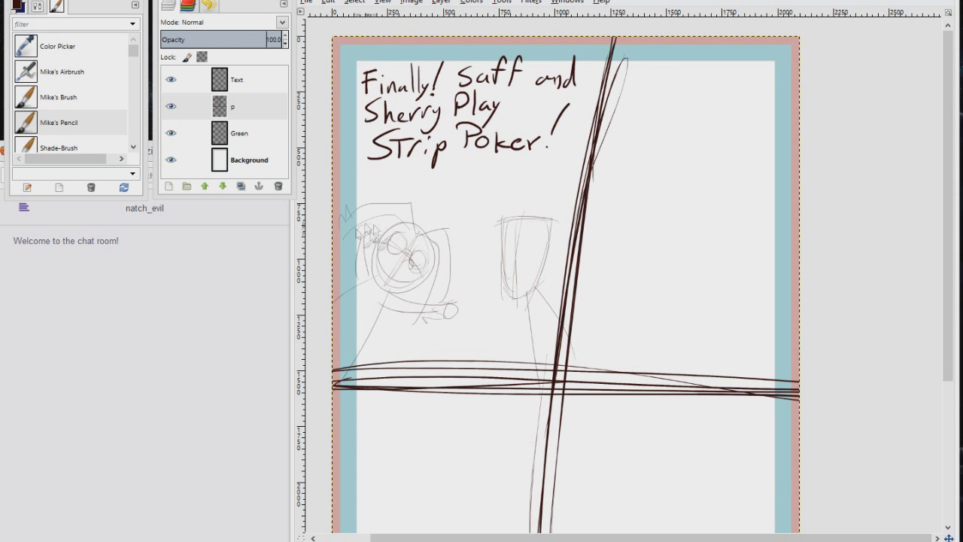
# Step: Refine the first panel's round-headed character with face and arm details, and sketch a speech tail above it
pyautogui.scroll(2, 407, 280)
pyautogui.moveTo(467, 217); pyautogui.dragTo(489, 228)
pyautogui.moveTo(512, 247)
pyautogui.mouseDown()
pyautogui.moveTo(526, 260)
pyautogui.moveTo(530, 249)
pyautogui.mouseUp()
pyautogui.moveTo(463, 262)
pyautogui.mouseDown()
pyautogui.moveTo(511, 322)
pyautogui.moveTo(439, 297)
pyautogui.moveTo(338, 345)
pyautogui.mouseUp()
pyautogui.moveTo(461, 312); pyautogui.dragTo(376, 472)
pyautogui.moveTo(516, 248)
pyautogui.mouseDown()
pyautogui.moveTo(497, 274)
pyautogui.moveTo(496, 299)
pyautogui.mouseUp()
pyautogui.moveTo(530, 142); pyautogui.dragTo(504, 227)
pyautogui.moveTo(562, 145); pyautogui.dragTo(510, 213)
# Step: Sketch the taller character's facial features, beaded necklace and upper body in the first panel
pyautogui.moveTo(649, 237); pyautogui.dragTo(537, 136)
pyautogui.moveTo(542, 226)
pyautogui.mouseDown()
pyautogui.moveTo(598, 198)
pyautogui.moveTo(557, 200)
pyautogui.moveTo(560, 239)
pyautogui.mouseUp()
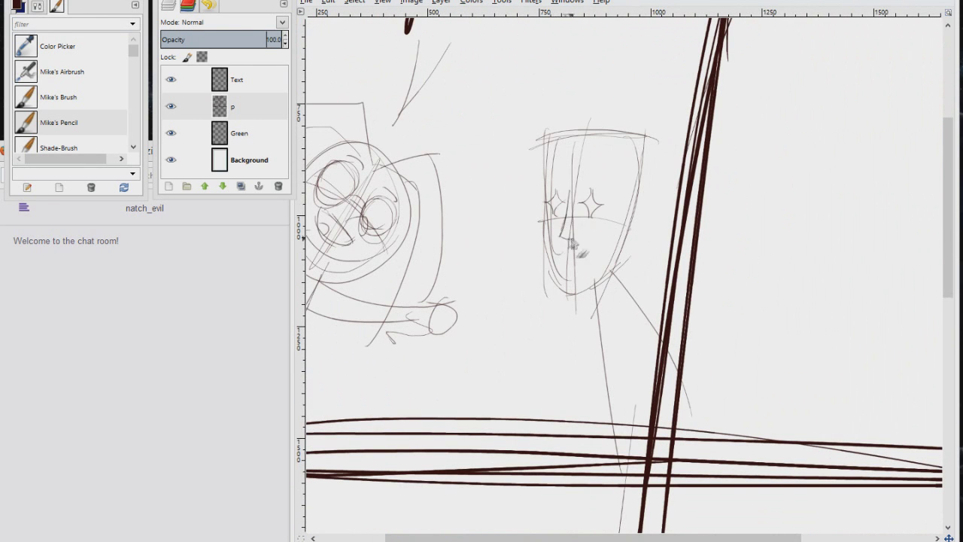
pyautogui.moveTo(575, 312); pyautogui.dragTo(582, 324)
pyautogui.moveTo(564, 319)
pyautogui.mouseDown()
pyautogui.moveTo(557, 344)
pyautogui.moveTo(566, 322)
pyautogui.mouseUp()
pyautogui.moveTo(617, 273); pyautogui.dragTo(615, 347)
pyautogui.moveTo(616, 337)
pyautogui.mouseDown()
pyautogui.moveTo(579, 334)
pyautogui.moveTo(605, 350)
pyautogui.mouseUp()
pyautogui.moveTo(594, 299); pyautogui.dragTo(602, 323)
pyautogui.moveTo(609, 298); pyautogui.dragTo(609, 319)
pyautogui.moveTo(616, 279); pyautogui.dragTo(663, 356)
pyautogui.moveTo(603, 370); pyautogui.dragTo(674, 362)
pyautogui.moveTo(604, 369); pyautogui.dragTo(582, 410)
pyautogui.moveTo(583, 409); pyautogui.dragTo(651, 402)
pyautogui.moveTo(617, 372); pyautogui.dragTo(613, 435)
# Step: Draw the taller character's hair and ear details on both sides of the face
pyautogui.moveTo(632, 235); pyautogui.dragTo(641, 237)
pyautogui.moveTo(547, 154); pyautogui.dragTo(526, 231)
pyautogui.moveTo(645, 132); pyautogui.dragTo(646, 285)
pyautogui.moveTo(541, 134)
pyautogui.mouseDown()
pyautogui.moveTo(502, 266)
pyautogui.moveTo(508, 232)
pyautogui.mouseUp()
pyautogui.moveTo(515, 225); pyautogui.dragTo(522, 267)
pyautogui.moveTo(549, 149); pyautogui.dragTo(539, 285)
pyautogui.moveTo(525, 254); pyautogui.dragTo(537, 283)
pyautogui.moveTo(570, 165)
pyautogui.mouseDown()
pyautogui.moveTo(611, 157)
pyautogui.moveTo(600, 290)
pyautogui.mouseUp()
pyautogui.moveTo(621, 267); pyautogui.dragTo(649, 244)
pyautogui.moveTo(644, 131); pyautogui.dragTo(664, 229)
pyautogui.moveTo(541, 215)
pyautogui.mouseDown()
pyautogui.moveTo(547, 248)
pyautogui.moveTo(609, 223)
pyautogui.mouseUp()
# Step: Letter a small "Yes!" speech balloon beside the taller character in the first panel
pyautogui.moveTo(483, 314); pyautogui.dragTo(492, 323)
pyautogui.moveTo(498, 311); pyautogui.dragTo(484, 342)
pyautogui.moveTo(499, 323); pyautogui.dragTo(509, 327)
pyautogui.moveTo(519, 316); pyautogui.dragTo(512, 327)
pyautogui.moveTo(533, 305)
pyautogui.mouseDown()
pyautogui.moveTo(528, 320)
pyautogui.moveTo(548, 292)
pyautogui.mouseUp()
# Step: Hand-letter "Mistress, Your Poker face is magnificent!" across the upper part of the second panel with Mike's Brush
pyautogui.moveTo(588, 57); pyautogui.dragTo(668, 195)
pyautogui.scroll(-2, 677, 221)
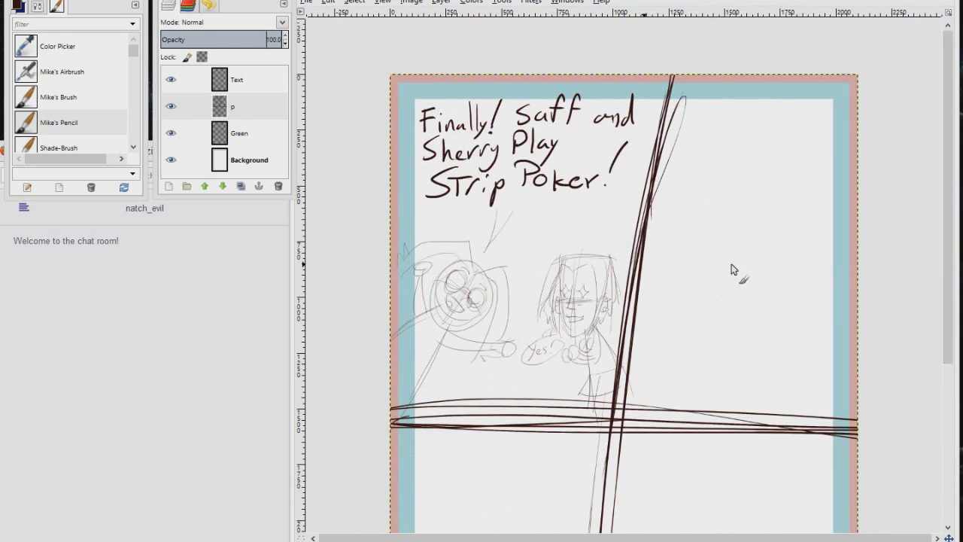
pyautogui.click(261, 125)
pyautogui.click(58, 97)
pyautogui.moveTo(679, 118); pyautogui.dragTo(703, 118)
pyautogui.moveTo(722, 106); pyautogui.dragTo(713, 119)
pyautogui.moveTo(726, 107); pyautogui.dragTo(763, 118)
pyautogui.moveTo(781, 107)
pyautogui.mouseDown()
pyautogui.moveTo(774, 119)
pyautogui.moveTo(804, 120)
pyautogui.mouseUp()
pyautogui.moveTo(826, 111)
pyautogui.mouseDown()
pyautogui.moveTo(834, 114)
pyautogui.moveTo(700, 140)
pyautogui.moveTo(832, 145)
pyautogui.mouseUp()
pyautogui.moveTo(684, 165)
pyautogui.mouseDown()
pyautogui.moveTo(806, 175)
pyautogui.moveTo(632, 183)
pyautogui.mouseUp()
# Step: Outline the speech balloons beneath the dialogue in the first and second panels, adding a tail to each
pyautogui.moveTo(400, 185); pyautogui.dragTo(652, 156)
pyautogui.moveTo(502, 207); pyautogui.dragTo(523, 202)
pyautogui.moveTo(712, 198); pyautogui.dragTo(720, 194)
# Step: Sketch the head, ears and face guide lines of the woman in the second panel with Mike's Pencil
pyautogui.click(59, 123)
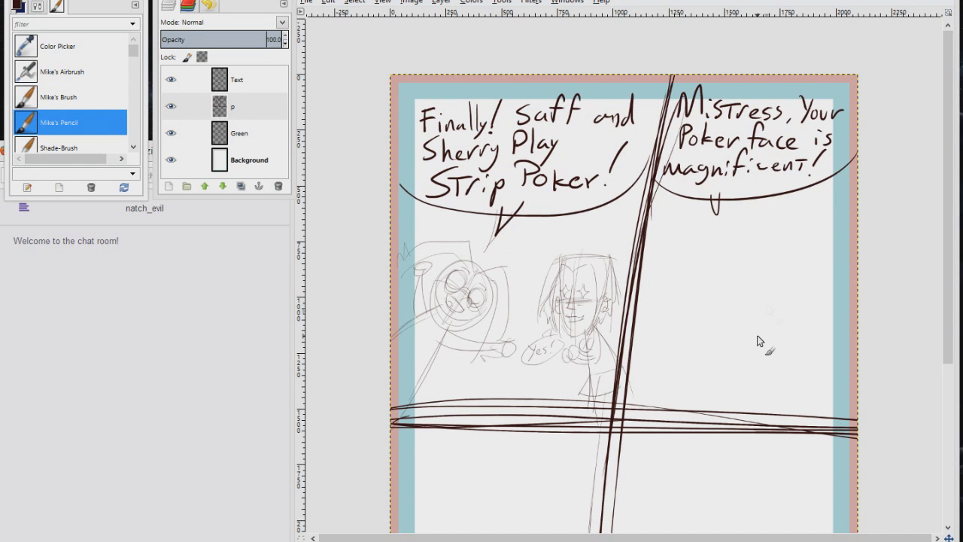
pyautogui.press('+')
pyautogui.moveTo(837, 295); pyautogui.dragTo(641, 222)
pyautogui.moveTo(609, 129); pyautogui.dragTo(685, 139)
pyautogui.moveTo(604, 137); pyautogui.dragTo(615, 257)
pyautogui.moveTo(681, 131); pyautogui.dragTo(645, 267)
pyautogui.moveTo(601, 185)
pyautogui.mouseDown()
pyautogui.moveTo(626, 262)
pyautogui.moveTo(662, 235)
pyautogui.mouseUp()
pyautogui.moveTo(601, 196)
pyautogui.mouseDown()
pyautogui.moveTo(675, 207)
pyautogui.moveTo(602, 227)
pyautogui.mouseUp()
pyautogui.moveTo(667, 207); pyautogui.dragTo(662, 235)
pyautogui.moveTo(628, 137)
pyautogui.mouseDown()
pyautogui.moveTo(622, 260)
pyautogui.moveTo(656, 287)
pyautogui.mouseUp()
# Step: Sketch the bent arm and wrist cuff propping up the second-panel woman's head
pyautogui.moveTo(660, 240)
pyautogui.mouseDown()
pyautogui.moveTo(662, 279)
pyautogui.moveTo(718, 398)
pyautogui.mouseUp()
pyautogui.moveTo(654, 283); pyautogui.dragTo(681, 404)
pyautogui.moveTo(646, 284); pyautogui.dragTo(679, 273)
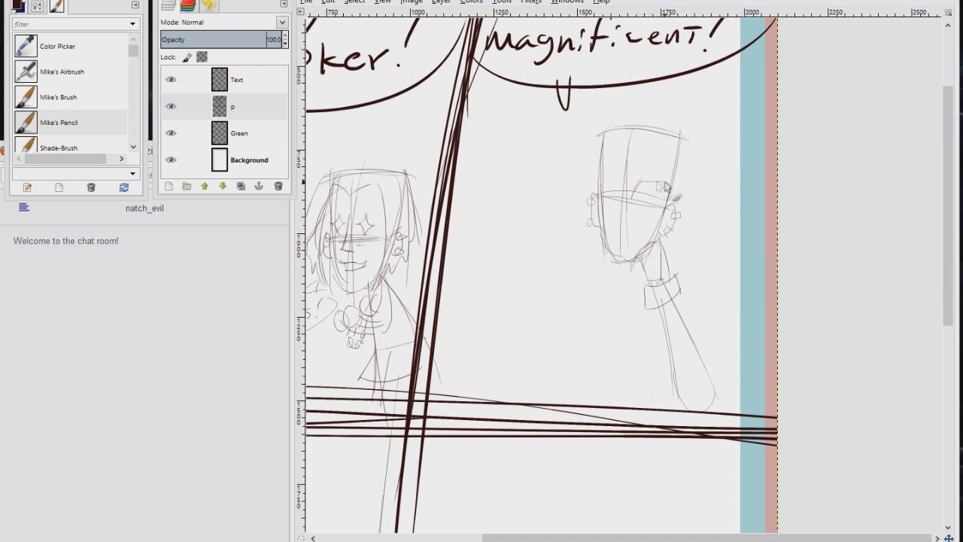
# Step: Add the second-panel woman's facial features and sketch her torso and bust
pyautogui.moveTo(617, 185); pyautogui.dragTo(624, 225)
pyautogui.moveTo(677, 256); pyautogui.dragTo(715, 399)
pyautogui.moveTo(611, 264); pyautogui.dragTo(600, 398)
pyautogui.moveTo(603, 301); pyautogui.dragTo(595, 335)
pyautogui.moveTo(632, 297); pyautogui.dragTo(655, 369)
pyautogui.moveTo(606, 354); pyautogui.dragTo(621, 376)
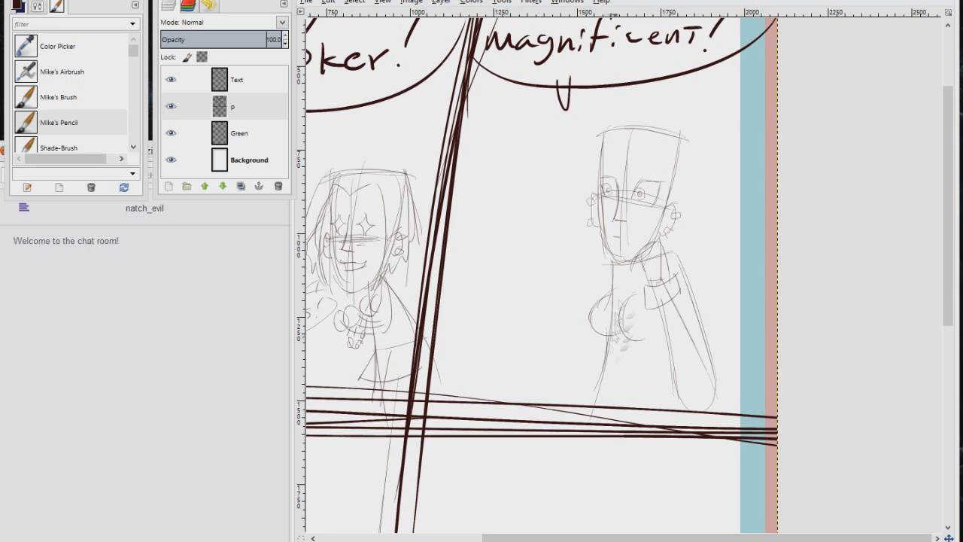
pyautogui.moveTo(604, 321)
pyautogui.mouseDown()
pyautogui.moveTo(646, 310)
pyautogui.moveTo(640, 363)
pyautogui.moveTo(654, 315)
pyautogui.mouseUp()
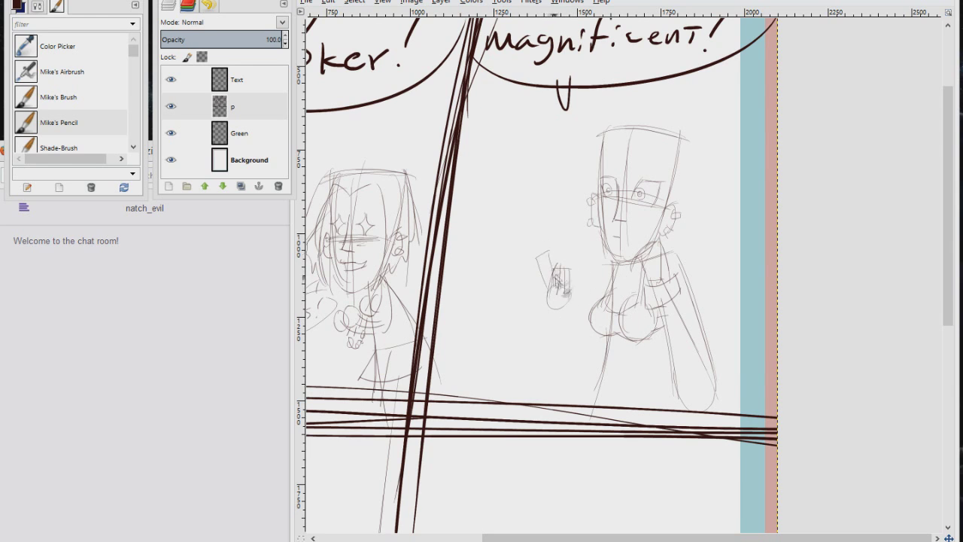
# Step: Complete the second-panel woman's raised hand of playing cards and the arm holding it
pyautogui.moveTo(587, 271)
pyautogui.mouseDown()
pyautogui.moveTo(570, 291)
pyautogui.moveTo(561, 375)
pyautogui.mouseUp()
pyautogui.moveTo(563, 309); pyautogui.dragTo(577, 373)
pyautogui.moveTo(613, 265); pyautogui.dragTo(570, 369)
pyautogui.moveTo(611, 325); pyautogui.dragTo(575, 383)
# Step: Sketch the second-panel woman's waist, navel and pendant, and draw the table edge in front of her
pyautogui.moveTo(660, 314); pyautogui.dragTo(665, 378)
pyautogui.moveTo(662, 343); pyautogui.dragTo(678, 408)
pyautogui.moveTo(678, 388); pyautogui.dragTo(515, 401)
pyautogui.moveTo(630, 365); pyautogui.dragTo(628, 375)
pyautogui.moveTo(629, 278); pyautogui.dragTo(630, 296)
# Step: Draw the second-panel woman's hairline and long hair falling on both sides of her face
pyautogui.moveTo(649, 140); pyautogui.dragTo(626, 174)
pyautogui.moveTo(649, 140); pyautogui.dragTo(662, 207)
pyautogui.moveTo(661, 242); pyautogui.dragTo(668, 258)
pyautogui.moveTo(677, 126); pyautogui.dragTo(710, 180)
pyautogui.moveTo(710, 179); pyautogui.dragTo(665, 260)
pyautogui.moveTo(624, 153); pyautogui.dragTo(604, 141)
pyautogui.moveTo(603, 143); pyautogui.dragTo(600, 278)
pyautogui.moveTo(608, 125); pyautogui.dragTo(564, 216)
pyautogui.moveTo(569, 191); pyautogui.dragTo(586, 234)
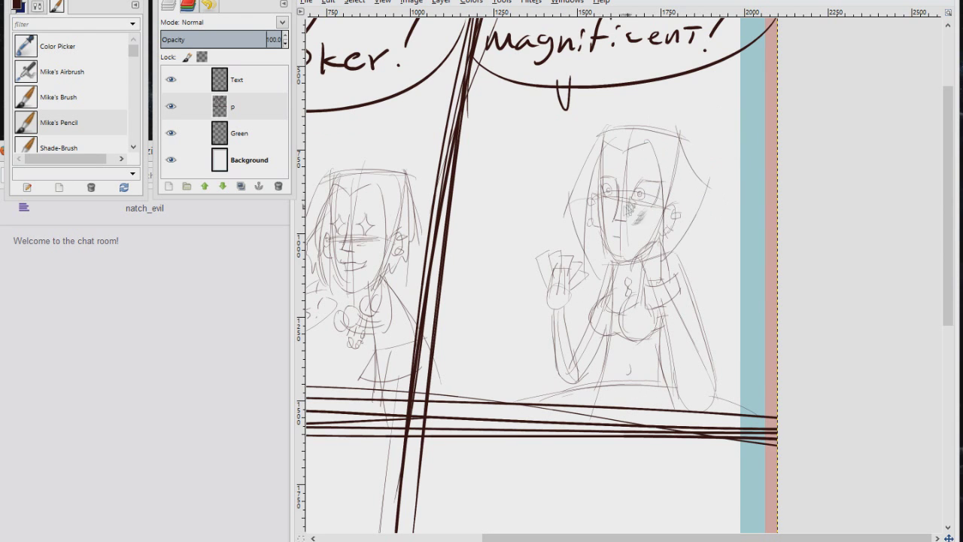
# Step: Select the second-panel woman with a freehand outline, scale her up to fill the panel, and anchor her onto the layer
pyautogui.scroll(-1, 538, 428)
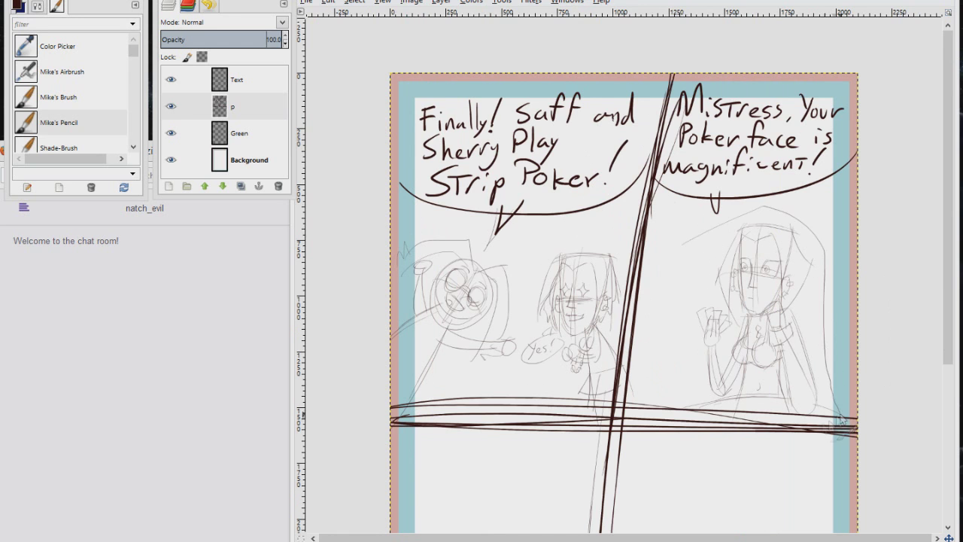
pyautogui.hotkey('ctrl', 'z')
pyautogui.press('f')
pyautogui.moveTo(669, 360)
pyautogui.mouseDown()
pyautogui.moveTo(832, 322)
pyautogui.moveTo(679, 414)
pyautogui.mouseUp()
pyautogui.press('Return')
pyautogui.hotkey('ctrl', 'shift', 'l')
pyautogui.hotkey('shift', 't')
pyautogui.moveTo(667, 206); pyautogui.dragTo(656, 192)
pyautogui.moveTo(851, 423); pyautogui.dragTo(861, 432)
pyautogui.moveTo(853, 193); pyautogui.dragTo(863, 178)
pyautogui.click(237, 336)
pyautogui.hotkey('ctrl', 'h')
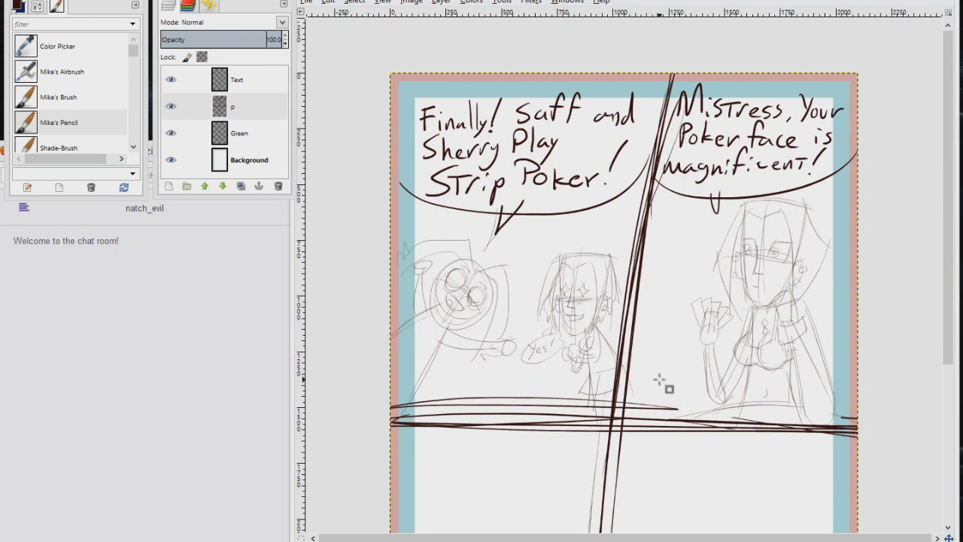
# Step: Rough in a new character's round head, neck, shoulders and body in the lower-left panel
pyautogui.moveTo(949, 241); pyautogui.dragTo(948, 399)
pyautogui.scroll(1, 570, 279)
pyautogui.moveTo(517, 294)
pyautogui.mouseDown()
pyautogui.moveTo(476, 231)
pyautogui.moveTo(502, 288)
pyautogui.mouseUp()
pyautogui.moveTo(406, 199); pyautogui.dragTo(487, 232)
pyautogui.moveTo(494, 294); pyautogui.dragTo(481, 236)
pyautogui.moveTo(435, 220); pyautogui.dragTo(471, 503)
pyautogui.moveTo(426, 239)
pyautogui.mouseDown()
pyautogui.moveTo(428, 261)
pyautogui.moveTo(469, 256)
pyautogui.mouseUp()
pyautogui.moveTo(401, 266); pyautogui.dragTo(440, 383)
pyautogui.moveTo(462, 258); pyautogui.dragTo(480, 343)
pyautogui.moveTo(459, 280); pyautogui.dragTo(504, 459)
pyautogui.moveTo(404, 287); pyautogui.dragTo(424, 448)
pyautogui.moveTo(429, 384); pyautogui.dragTo(426, 465)
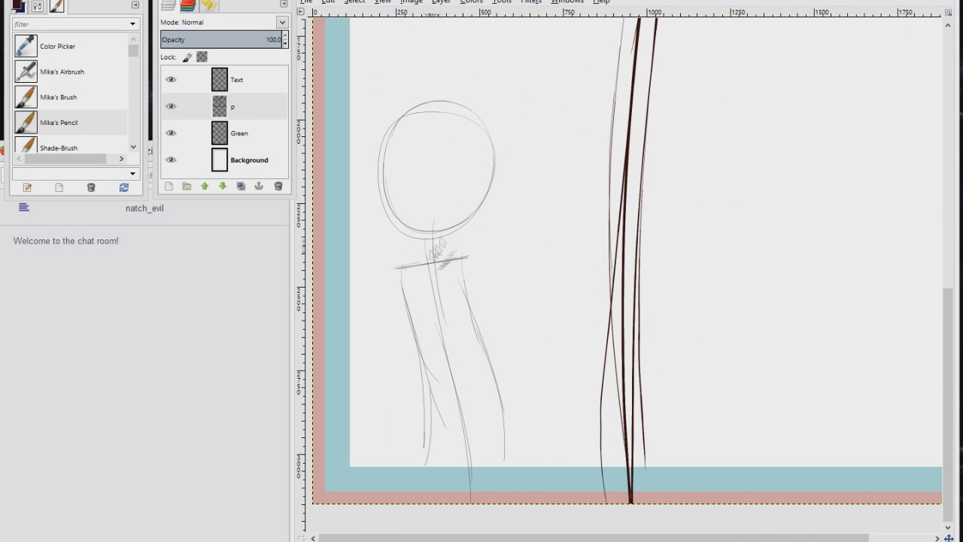
# Step: Sketch the lower-left character's hands holding a fan of playing cards
pyautogui.moveTo(484, 314); pyautogui.dragTo(500, 352)
pyautogui.moveTo(505, 319); pyautogui.dragTo(507, 354)
pyautogui.moveTo(520, 314)
pyautogui.mouseDown()
pyautogui.moveTo(506, 350)
pyautogui.moveTo(520, 313)
pyautogui.mouseUp()
pyautogui.moveTo(486, 319); pyautogui.dragTo(491, 352)
pyautogui.moveTo(507, 319); pyautogui.dragTo(510, 342)
pyautogui.moveTo(512, 316); pyautogui.dragTo(520, 341)
pyautogui.moveTo(517, 315); pyautogui.dragTo(526, 340)
pyautogui.moveTo(525, 295); pyautogui.dragTo(532, 317)
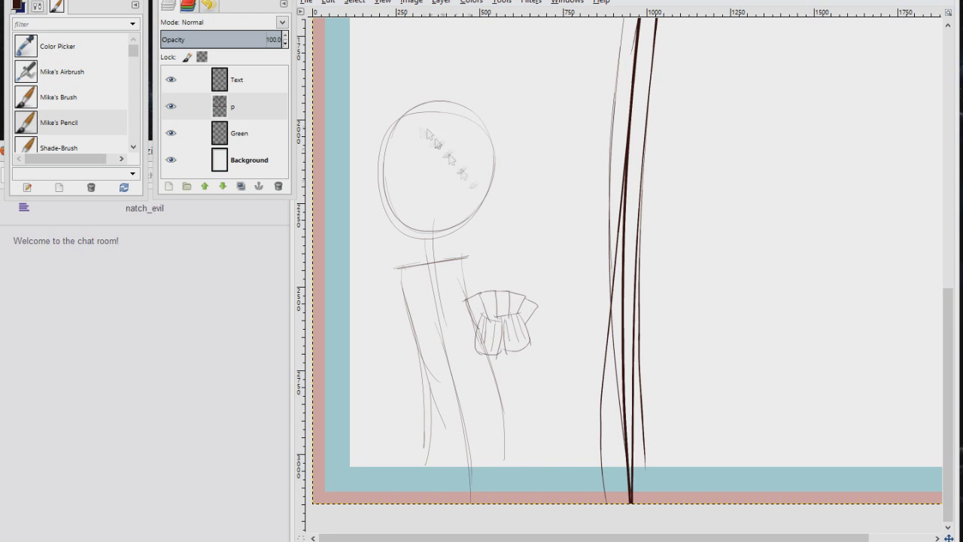
# Step: Add two hair buns, ears and face guide lines to the lower-left character's head
pyautogui.moveTo(412, 89); pyautogui.dragTo(440, 111)
pyautogui.moveTo(457, 82)
pyautogui.mouseDown()
pyautogui.moveTo(482, 118)
pyautogui.moveTo(457, 101)
pyautogui.mouseUp()
pyautogui.moveTo(390, 172); pyautogui.dragTo(396, 196)
pyautogui.moveTo(494, 173); pyautogui.dragTo(492, 193)
pyautogui.moveTo(383, 178); pyautogui.dragTo(500, 172)
pyautogui.moveTo(444, 235); pyautogui.dragTo(457, 134)
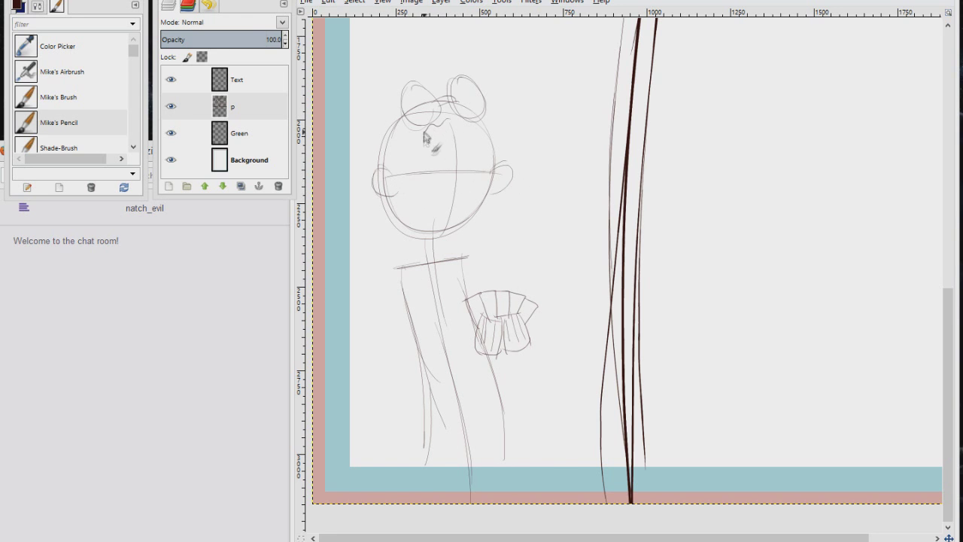
# Step: Sketch the lower-left character's fringe, jaw and facial features with an angry, open-mouthed expression
pyautogui.moveTo(407, 159); pyautogui.dragTo(409, 172)
pyautogui.moveTo(452, 122)
pyautogui.mouseDown()
pyautogui.moveTo(482, 137)
pyautogui.moveTo(492, 176)
pyautogui.mouseUp()
pyautogui.moveTo(405, 176); pyautogui.dragTo(411, 240)
pyautogui.moveTo(492, 185); pyautogui.dragTo(472, 245)
pyautogui.moveTo(411, 223); pyautogui.dragTo(468, 254)
pyautogui.moveTo(426, 162); pyautogui.dragTo(428, 166)
pyautogui.moveTo(466, 161); pyautogui.dragTo(488, 171)
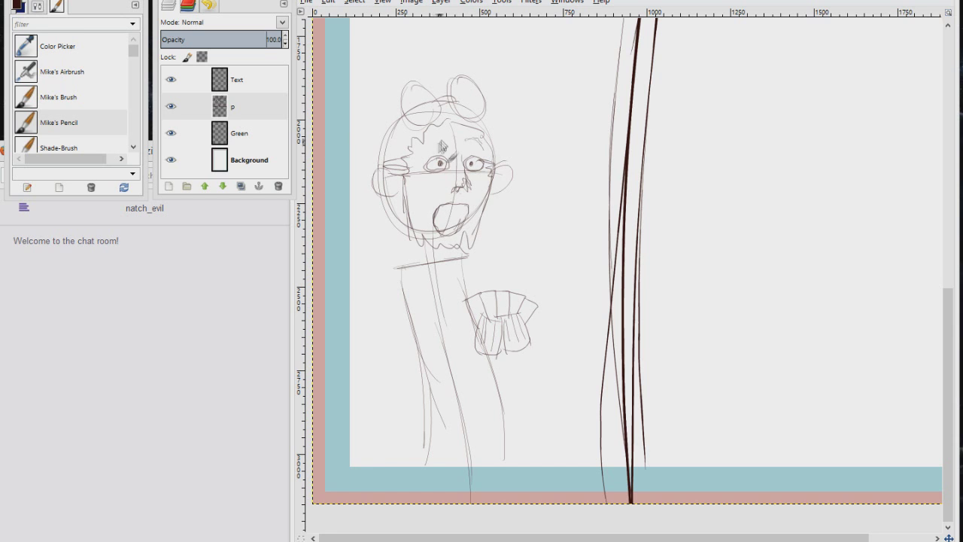
# Step: Sketch shoulder-length hair with flicked ends around the lower-left character's head
pyautogui.moveTo(402, 113); pyautogui.dragTo(354, 230)
pyautogui.moveTo(362, 222); pyautogui.dragTo(536, 208)
pyautogui.moveTo(489, 178); pyautogui.dragTo(515, 236)
pyautogui.moveTo(447, 121); pyautogui.dragTo(373, 173)
pyautogui.moveTo(487, 115); pyautogui.dragTo(499, 175)
pyautogui.moveTo(388, 181); pyautogui.dragTo(361, 243)
pyautogui.moveTo(496, 188); pyautogui.dragTo(522, 235)
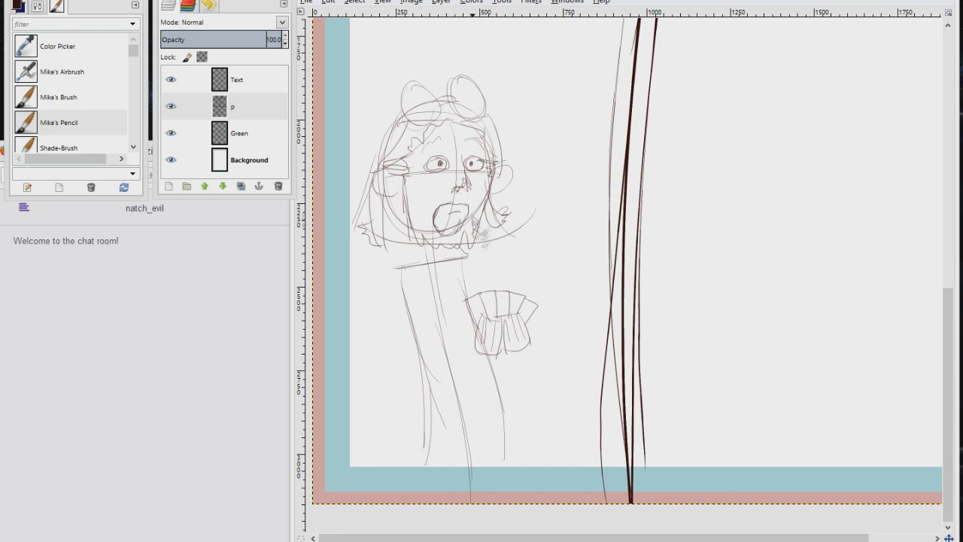
# Step: Sketch the lower-left character's shoulder, neckline and bent arm, and add the curved table edge in front of her
pyautogui.scroll(-3, 624, 264)
pyautogui.moveTo(399, 243); pyautogui.dragTo(489, 252)
pyautogui.moveTo(425, 157); pyautogui.dragTo(453, 152)
pyautogui.moveTo(460, 161); pyautogui.dragTo(474, 181)
pyautogui.moveTo(417, 167); pyautogui.dragTo(413, 203)
pyautogui.moveTo(403, 159); pyautogui.dragTo(407, 161)
pyautogui.moveTo(397, 169); pyautogui.dragTo(401, 266)
pyautogui.moveTo(403, 257); pyautogui.dragTo(407, 255)
pyautogui.moveTo(407, 254); pyautogui.dragTo(496, 238)
pyautogui.moveTo(365, 330); pyautogui.dragTo(627, 302)
pyautogui.moveTo(363, 329); pyautogui.dragTo(597, 296)
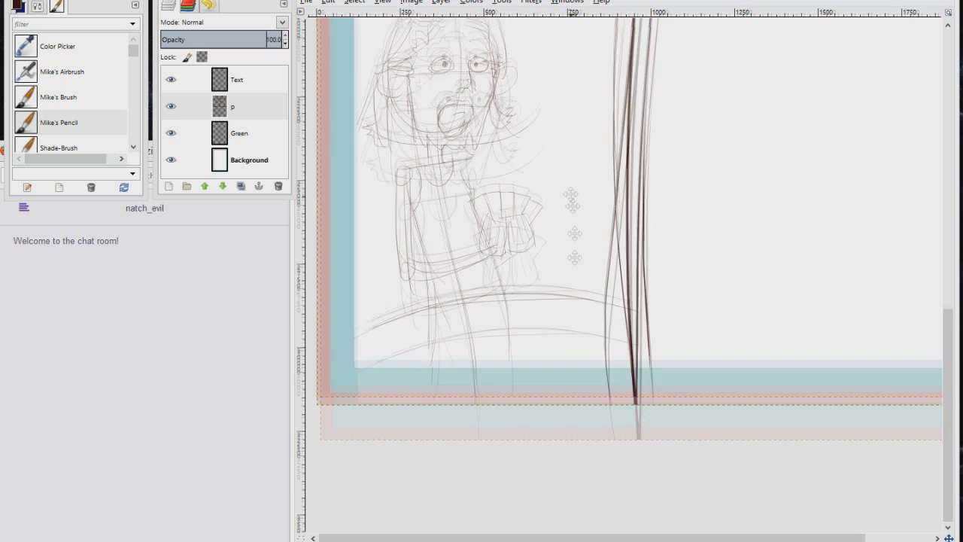
# Step: Select the lower-left character and table sketch freehand and scale it up to fill the panel
pyautogui.scroll(-2, 577, 290)
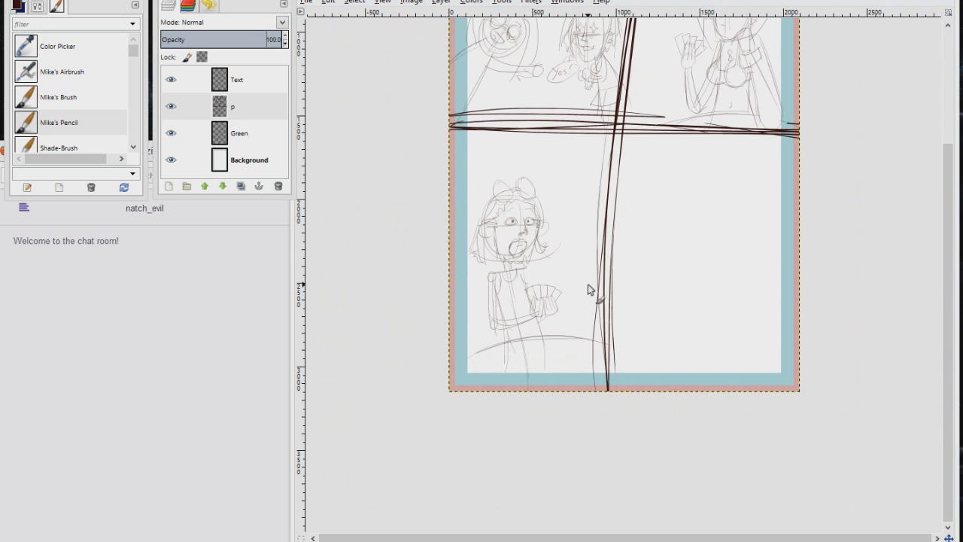
pyautogui.press('f')
pyautogui.moveTo(549, 162)
pyautogui.mouseDown()
pyautogui.moveTo(596, 295)
pyautogui.moveTo(548, 161)
pyautogui.mouseUp()
pyautogui.hotkey('ctrl', 'shift', 'l')
pyautogui.hotkey('shift', 't')
pyautogui.click(548, 305)
pyautogui.moveTo(594, 391); pyautogui.dragTo(653, 451)
pyautogui.click(236, 336)
# Step: Trim the enlarged sketch where it spills past the vertical divider into the lower-right panel
pyautogui.press('r')
pyautogui.click(680, 324)
pyautogui.moveTo(682, 322); pyautogui.dragTo(613, 419)
pyautogui.click(684, 377)
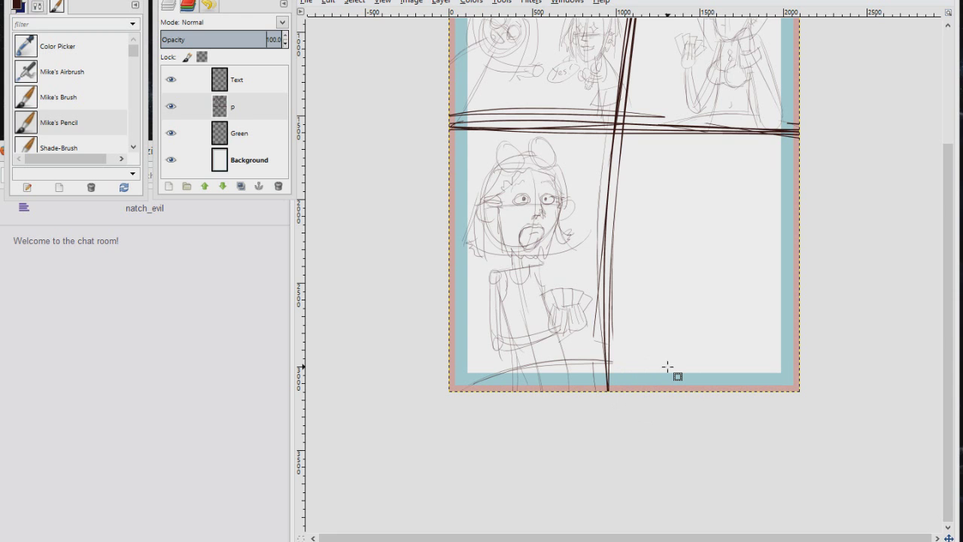
# Step: Sketch manacles on the upper-right character's arms
pyautogui.scroll(3, 684, 204)
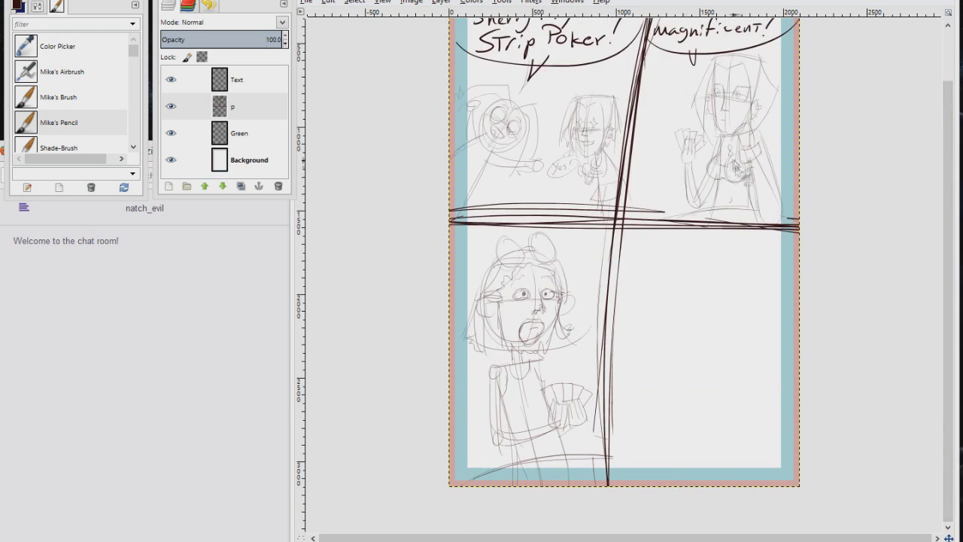
pyautogui.keyDown('ctrl'); pyautogui.scroll(2, 662, 192); pyautogui.keyUp('ctrl')
pyautogui.moveTo(780, 144); pyautogui.dragTo(765, 171)
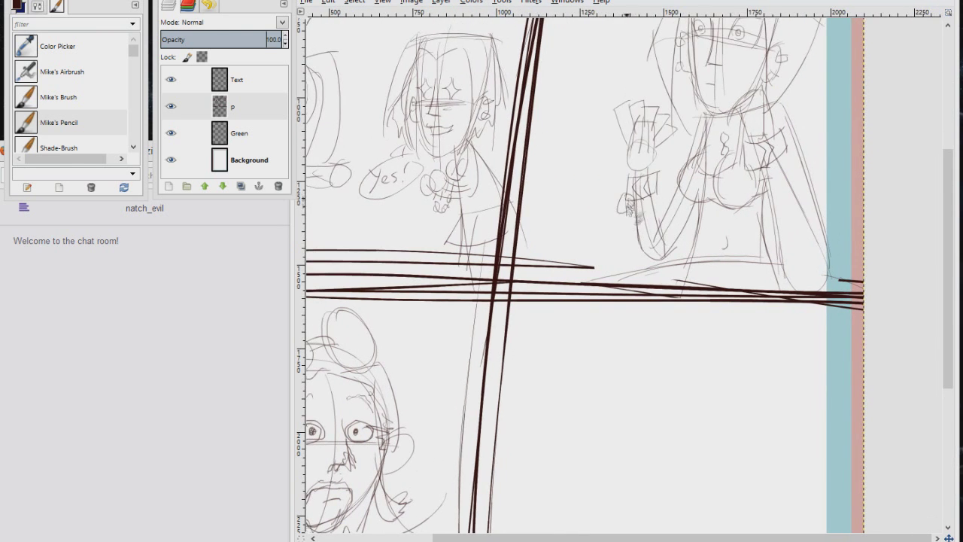
pyautogui.moveTo(834, 163); pyautogui.dragTo(806, 311)
# Step: Letter "K, Now Take off Your Manicles!" and the reply "No!" with speech bubbles in the lower-right panel using Mike's Brush
pyautogui.moveTo(482, 524); pyautogui.dragTo(639, 368)
pyautogui.scroll(-5, 633, 369)
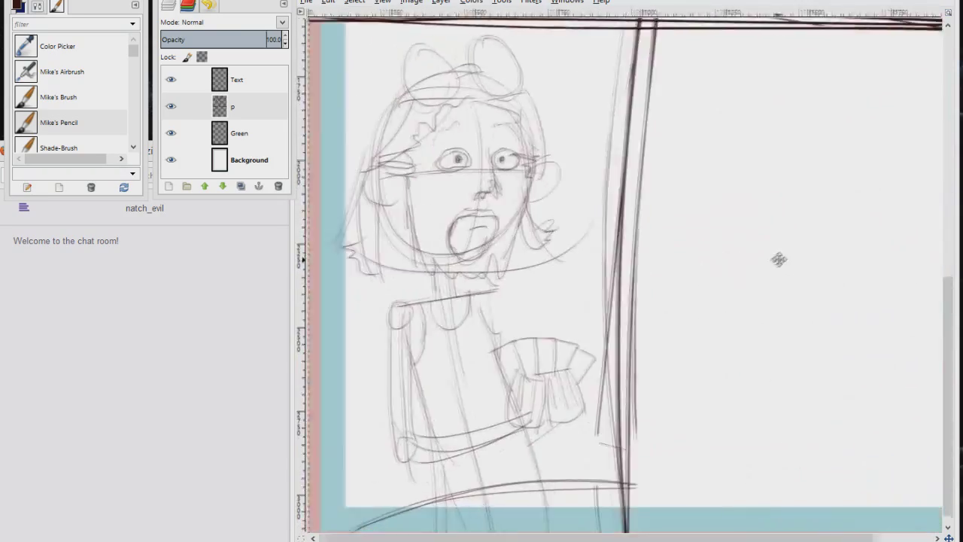
pyautogui.hscroll(2, 712, 260)
pyautogui.scroll(-2, 712, 263)
pyautogui.hscroll(1, 712, 263)
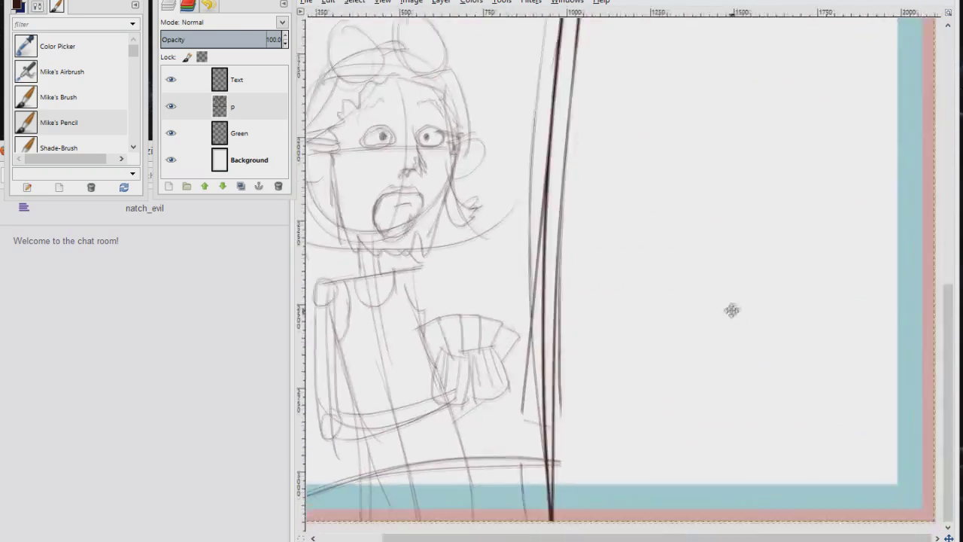
pyautogui.scroll(3, 606, 211)
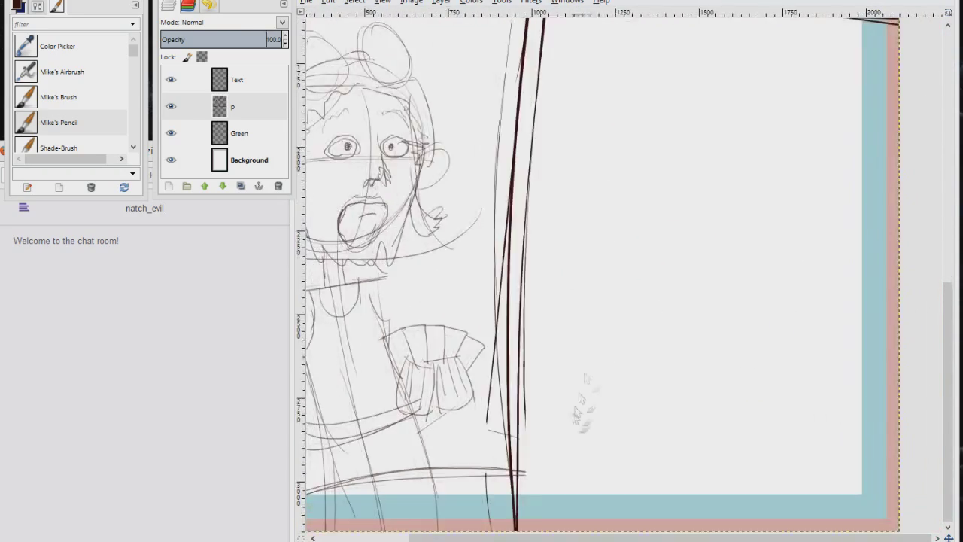
pyautogui.hscroll(2, 606, 211)
pyautogui.moveTo(562, 107)
pyautogui.mouseDown()
pyautogui.moveTo(645, 90)
pyautogui.moveTo(714, 121)
pyautogui.moveTo(820, 100)
pyautogui.moveTo(542, 137)
pyautogui.moveTo(724, 139)
pyautogui.mouseUp()
pyautogui.scroll(-2, 647, 143)
pyautogui.hscroll(3, 648, 143)
pyautogui.scroll(3, 431, 104)
pyautogui.moveTo(360, 179); pyautogui.dragTo(735, 143)
pyautogui.moveTo(732, 207); pyautogui.dragTo(732, 256)
# Step: Rough in an oval table in the lower-right panel with Mike's Pencil
pyautogui.scroll(-4, 645, 283)
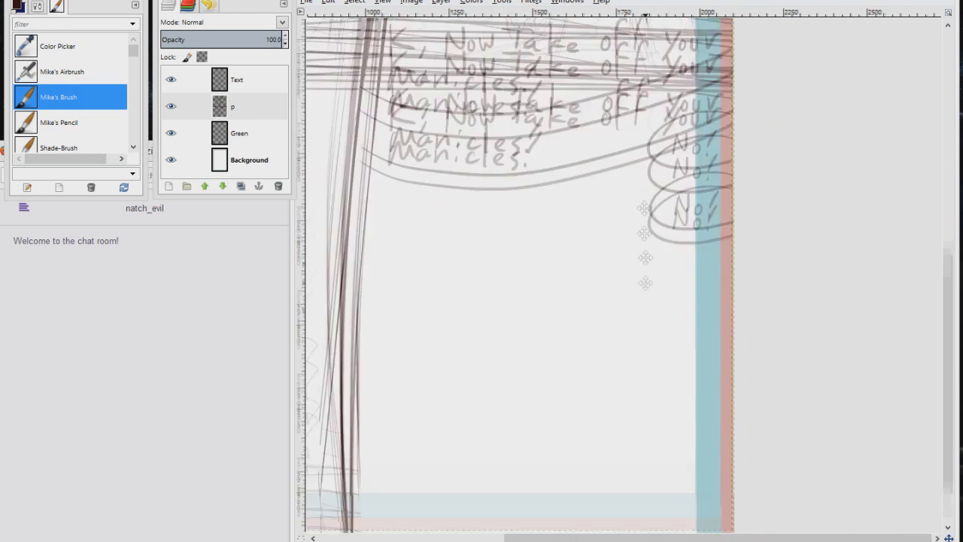
pyautogui.click(59, 122)
pyautogui.moveTo(497, 316); pyautogui.dragTo(655, 331)
pyautogui.moveTo(421, 335); pyautogui.dragTo(666, 331)
# Step: Rough in a standing character at the table's left end, leaning on it with both arms
pyautogui.moveTo(437, 226); pyautogui.dragTo(459, 348)
pyautogui.moveTo(423, 244)
pyautogui.mouseDown()
pyautogui.moveTo(455, 251)
pyautogui.moveTo(471, 324)
pyautogui.mouseUp()
pyautogui.moveTo(471, 324); pyautogui.dragTo(489, 322)
pyautogui.moveTo(459, 191); pyautogui.dragTo(472, 239)
pyautogui.moveTo(435, 234)
pyautogui.mouseDown()
pyautogui.moveTo(482, 235)
pyautogui.moveTo(431, 250)
pyautogui.mouseUp()
pyautogui.moveTo(423, 245)
pyautogui.mouseDown()
pyautogui.moveTo(415, 259)
pyautogui.moveTo(461, 345)
pyautogui.mouseUp()
pyautogui.moveTo(450, 250)
pyautogui.mouseDown()
pyautogui.moveTo(449, 284)
pyautogui.moveTo(392, 342)
pyautogui.moveTo(433, 452)
pyautogui.moveTo(466, 218)
pyautogui.moveTo(457, 202)
pyautogui.mouseUp()
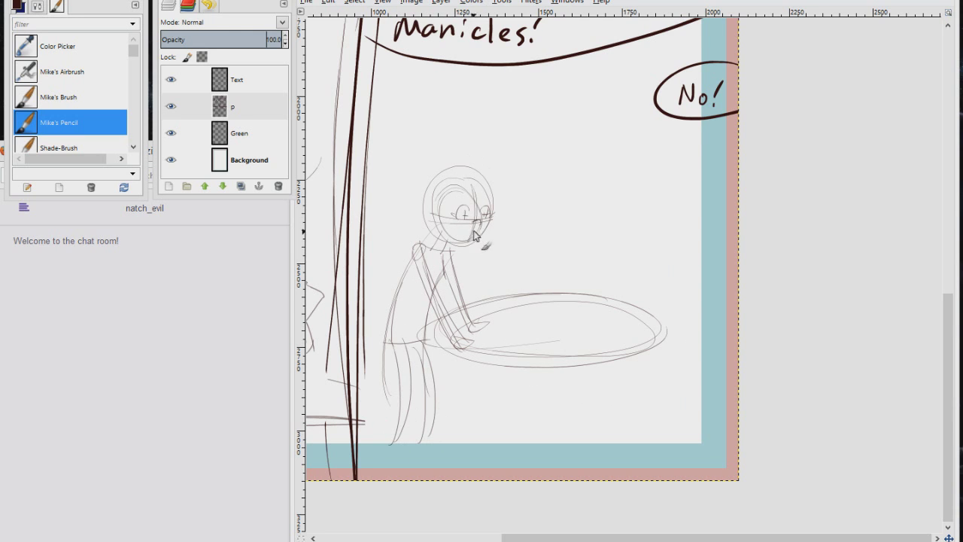
# Step: Add flared hair, two hair buns and an ear to the character leaning on the table
pyautogui.moveTo(468, 193); pyautogui.dragTo(451, 259)
pyautogui.moveTo(440, 249); pyautogui.dragTo(463, 264)
pyautogui.moveTo(490, 185); pyautogui.dragTo(485, 252)
pyautogui.moveTo(485, 252); pyautogui.dragTo(499, 241)
pyautogui.moveTo(444, 177); pyautogui.dragTo(405, 215)
pyautogui.moveTo(406, 220); pyautogui.dragTo(476, 251)
pyautogui.moveTo(456, 188); pyautogui.dragTo(475, 185)
pyautogui.moveTo(474, 185); pyautogui.dragTo(493, 189)
# Step: Define the leaning character's torso, waistband and clothing lines down the legs
pyautogui.moveTo(440, 210)
pyautogui.mouseDown()
pyautogui.moveTo(434, 256)
pyautogui.moveTo(392, 324)
pyautogui.mouseUp()
pyautogui.moveTo(392, 323); pyautogui.dragTo(431, 323)
pyautogui.moveTo(389, 316); pyautogui.dragTo(397, 362)
pyautogui.moveTo(394, 342); pyautogui.dragTo(399, 417)
pyautogui.moveTo(411, 344)
pyautogui.mouseDown()
pyautogui.moveTo(410, 412)
pyautogui.moveTo(435, 408)
pyautogui.mouseUp()
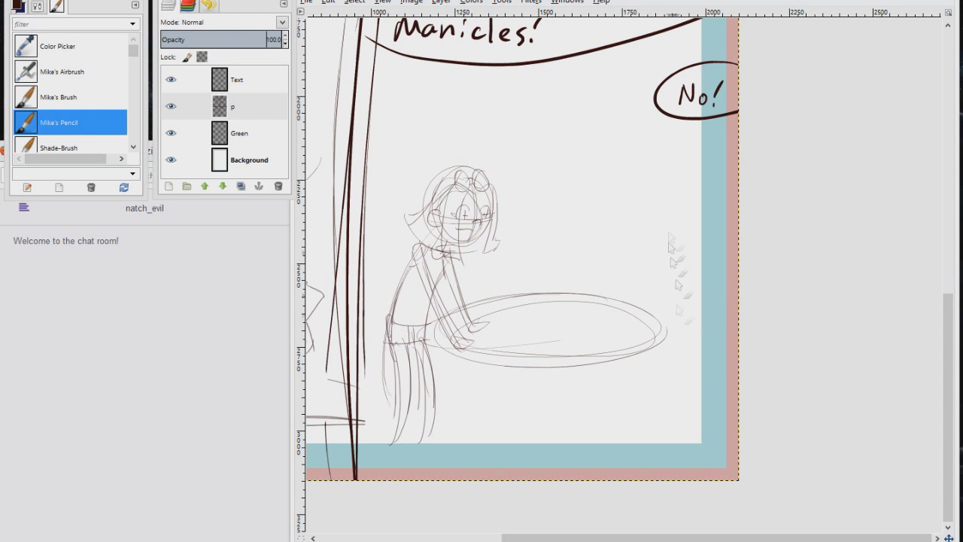
# Step: Rework the table's rim and right end and rough in a second figure's head and body beside it
pyautogui.moveTo(677, 232)
pyautogui.mouseDown()
pyautogui.moveTo(667, 195)
pyautogui.moveTo(704, 188)
pyautogui.moveTo(677, 256)
pyautogui.moveTo(686, 280)
pyautogui.moveTo(669, 369)
pyautogui.mouseUp()
pyautogui.moveTo(529, 289)
pyautogui.mouseDown()
pyautogui.moveTo(634, 333)
pyautogui.moveTo(522, 367)
pyautogui.mouseUp()
pyautogui.hotkey('shift', 'e')
pyautogui.moveTo(646, 339); pyautogui.dragTo(643, 299)
pyautogui.scroll(4, 466, 212)
pyautogui.moveTo(544, 223)
pyautogui.mouseDown()
pyautogui.moveTo(539, 246)
pyautogui.moveTo(556, 250)
pyautogui.mouseUp()
pyautogui.moveTo(649, 251)
pyautogui.mouseDown()
pyautogui.moveTo(636, 234)
pyautogui.moveTo(644, 245)
pyautogui.mouseUp()
pyautogui.scroll(-1, 646, 258)
pyautogui.scroll(-4, 646, 264)
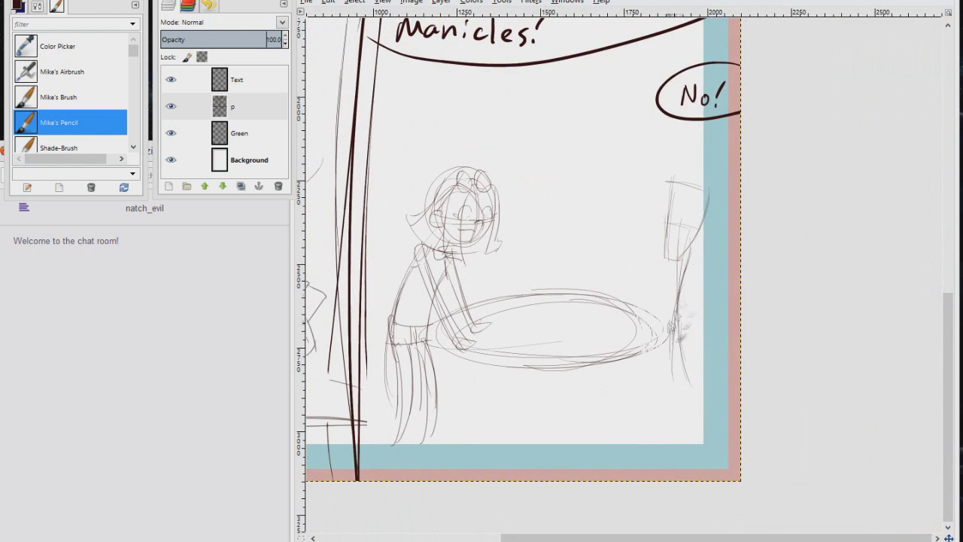
# Step: Select the rough right-hand figure freehand, delete it and clear the selection
pyautogui.press('f')
pyautogui.moveTo(699, 165)
pyautogui.mouseDown()
pyautogui.moveTo(752, 254)
pyautogui.moveTo(702, 167)
pyautogui.mouseUp()
pyautogui.press('Delete')
pyautogui.hotkey('ctrl', 'shift', 'a')
# Step: Redraw the right-hand character's tapered head and left-facing face, with a slanted body guide line below
pyautogui.press('p')
pyautogui.moveTo(673, 205); pyautogui.dragTo(625, 418)
pyautogui.moveTo(668, 248); pyautogui.dragTo(662, 203)
pyautogui.hotkey('ctrl', 'z')
pyautogui.moveTo(652, 183); pyautogui.dragTo(692, 181)
pyautogui.moveTo(690, 183); pyautogui.dragTo(672, 261)
pyautogui.moveTo(653, 186); pyautogui.dragTo(660, 254)
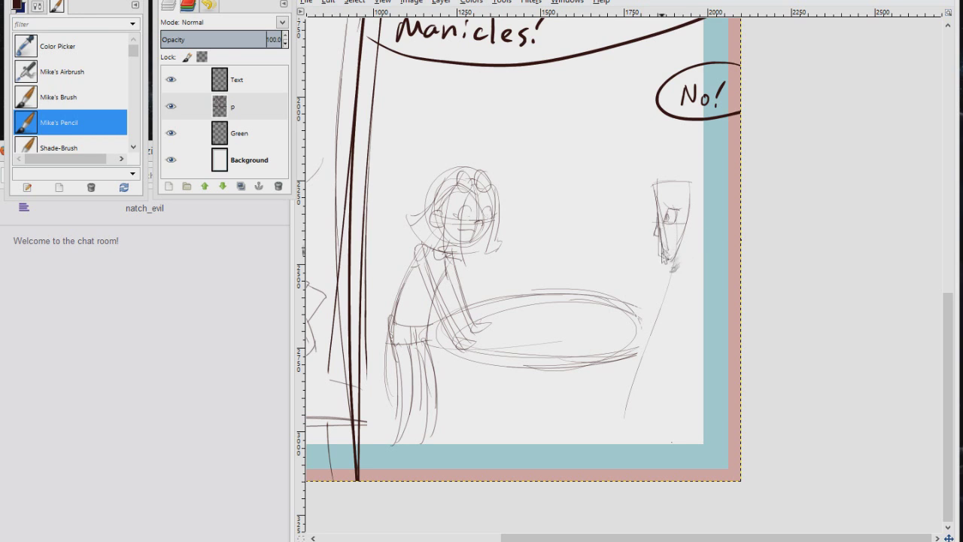
# Step: Sketch the right-hand character's torso, raised hands, bent leg and seat at the table's end
pyautogui.moveTo(680, 283); pyautogui.dragTo(682, 269)
pyautogui.moveTo(690, 280); pyautogui.dragTo(703, 280)
pyautogui.moveTo(656, 258)
pyautogui.mouseDown()
pyautogui.moveTo(643, 310)
pyautogui.moveTo(677, 281)
pyautogui.mouseUp()
pyautogui.moveTo(689, 247)
pyautogui.mouseDown()
pyautogui.moveTo(692, 337)
pyautogui.moveTo(669, 347)
pyautogui.mouseUp()
pyautogui.moveTo(661, 259); pyautogui.dragTo(640, 333)
pyautogui.moveTo(640, 334)
pyautogui.mouseDown()
pyautogui.moveTo(668, 347)
pyautogui.moveTo(625, 425)
pyautogui.moveTo(592, 389)
pyautogui.mouseUp()
pyautogui.moveTo(629, 362); pyautogui.dragTo(676, 354)
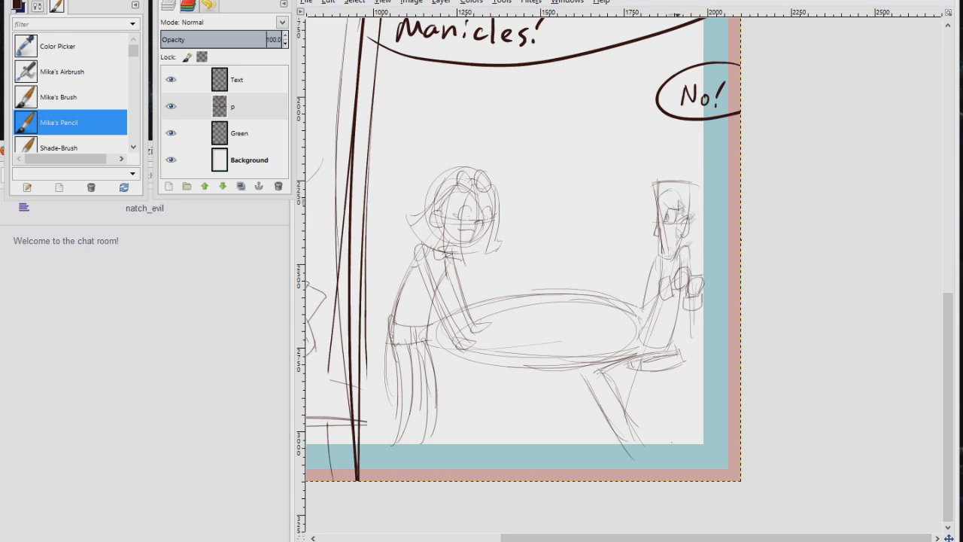
# Step: Sketch long straight hair framing the seated right-hand character's face
pyautogui.scroll(5, 683, 210)
pyautogui.moveTo(608, 194); pyautogui.dragTo(687, 221)
pyautogui.moveTo(582, 187); pyautogui.dragTo(690, 227)
pyautogui.scroll(-3, 688, 276)
pyautogui.scroll(-3, 681, 263)
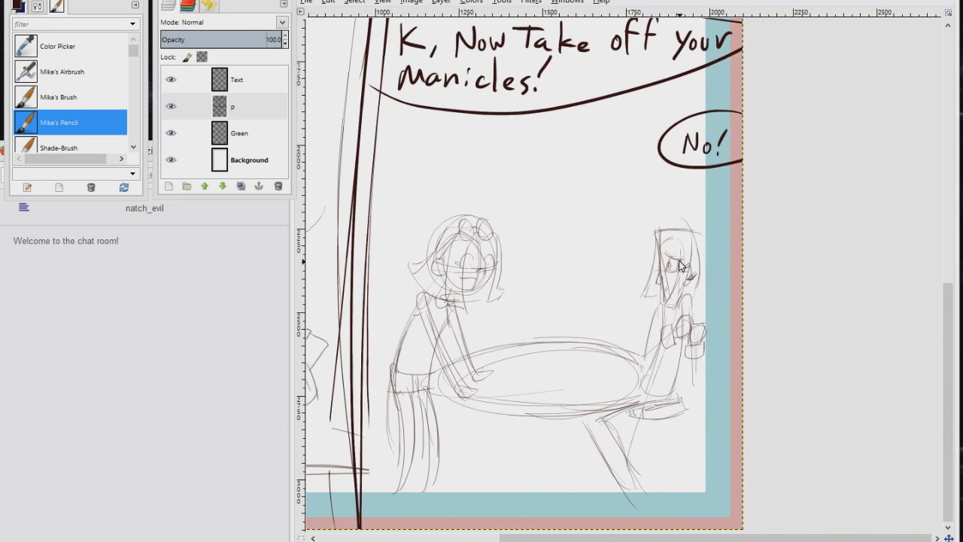
pyautogui.scroll(3, 500, 261)
pyautogui.scroll(-3, 515, 327)
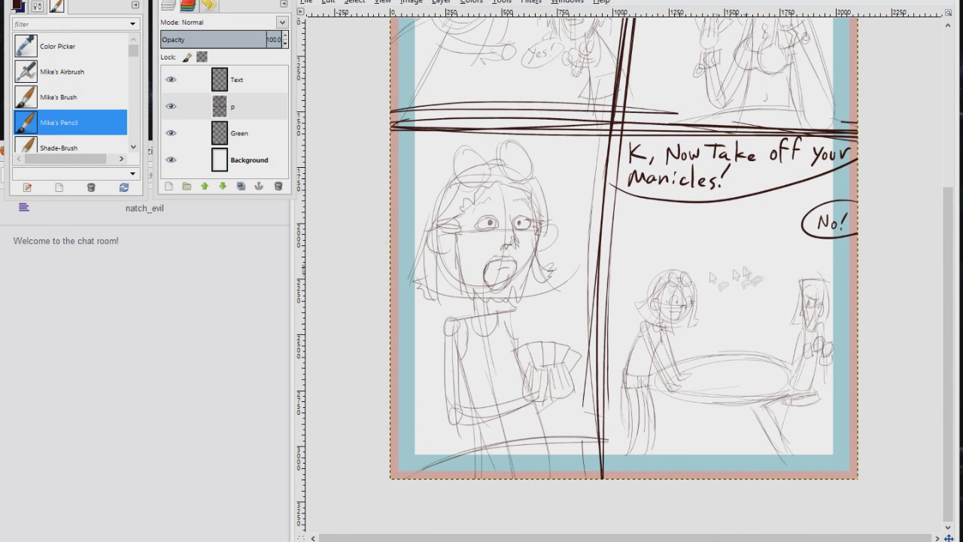
# Step: Add a pencil layer named p and cut and paste the selected right-hand character, anchoring the result
pyautogui.click(168, 186)
pyautogui.write('p')
pyautogui.press('Return')
pyautogui.moveTo(835, 259)
pyautogui.mouseDown()
pyautogui.moveTo(907, 482)
pyautogui.moveTo(832, 348)
pyautogui.mouseUp()
pyautogui.hotkey('ctrl', 'x')
pyautogui.click(237, 107)
pyautogui.hotkey('ctrl', 'v')
pyautogui.hotkey('ctrl', 'h')
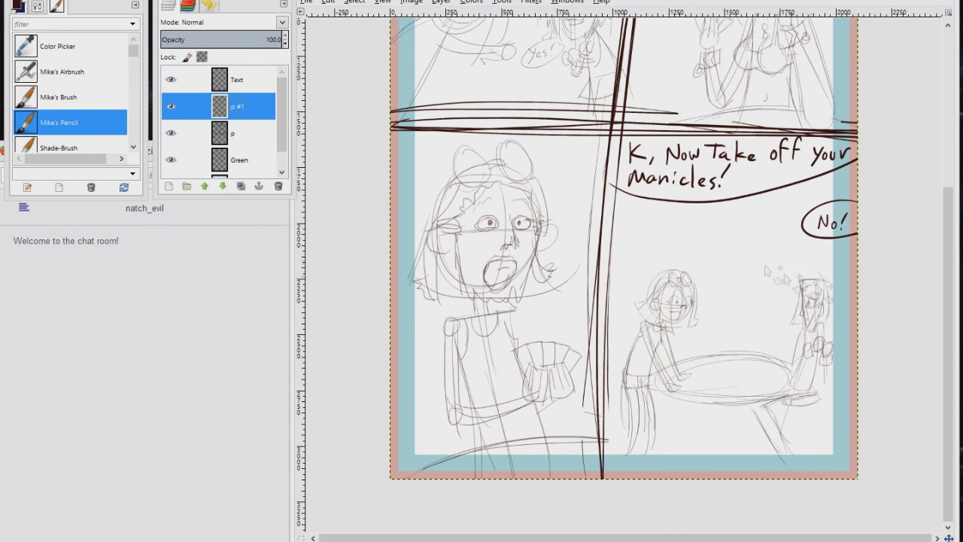
# Step: Select the lower-right table scene, scale it up to fill the panel and anchor the floating selection
pyautogui.moveTo(562, 226); pyautogui.dragTo(893, 487)
pyautogui.press('r')
pyautogui.moveTo(561, 230)
pyautogui.mouseDown()
pyautogui.moveTo(882, 480)
pyautogui.moveTo(586, 258)
pyautogui.moveTo(596, 238)
pyautogui.moveTo(556, 200)
pyautogui.mouseUp()
pyautogui.hotkey('ctrl', 'shift', 'l')
pyautogui.hotkey('shift', 't')
pyautogui.moveTo(860, 484)
pyautogui.mouseDown()
pyautogui.moveTo(864, 476)
pyautogui.moveTo(887, 506)
pyautogui.mouseUp()
pyautogui.moveTo(710, 349)
pyautogui.mouseDown()
pyautogui.moveTo(710, 356)
pyautogui.moveTo(713, 339)
pyautogui.moveTo(717, 359)
pyautogui.mouseUp()
pyautogui.moveTo(557, 505); pyautogui.dragTo(564, 497)
pyautogui.moveTo(886, 500); pyautogui.dragTo(861, 476)
pyautogui.click(237, 336)
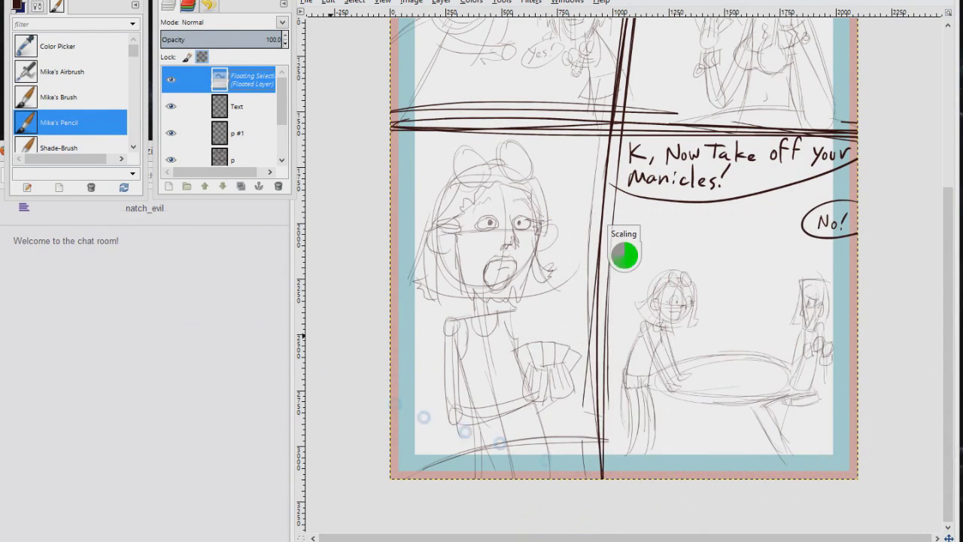
pyautogui.hotkey('ctrl', 'h')
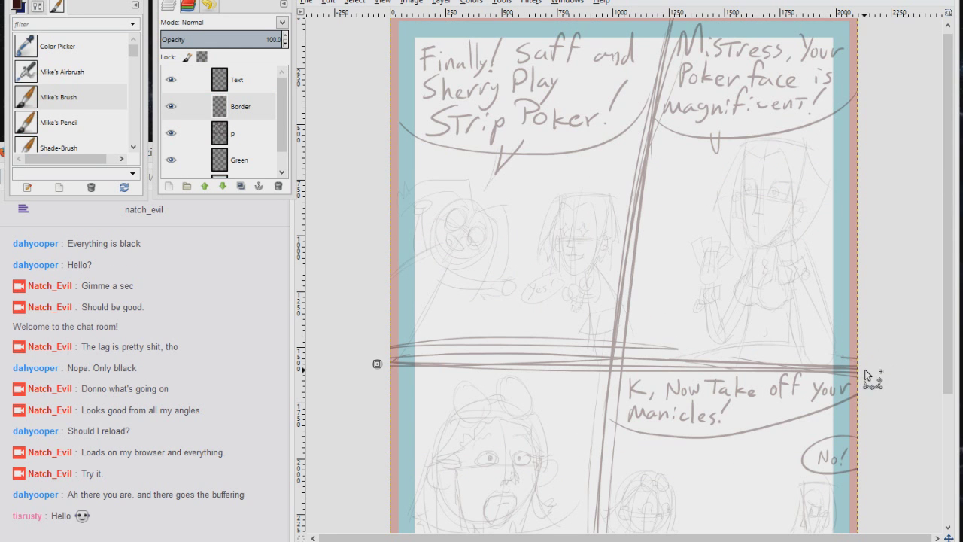
# Step: Place straight path segments across the page along the middle divider and the top and bottom inner margins
pyautogui.click(866, 370)
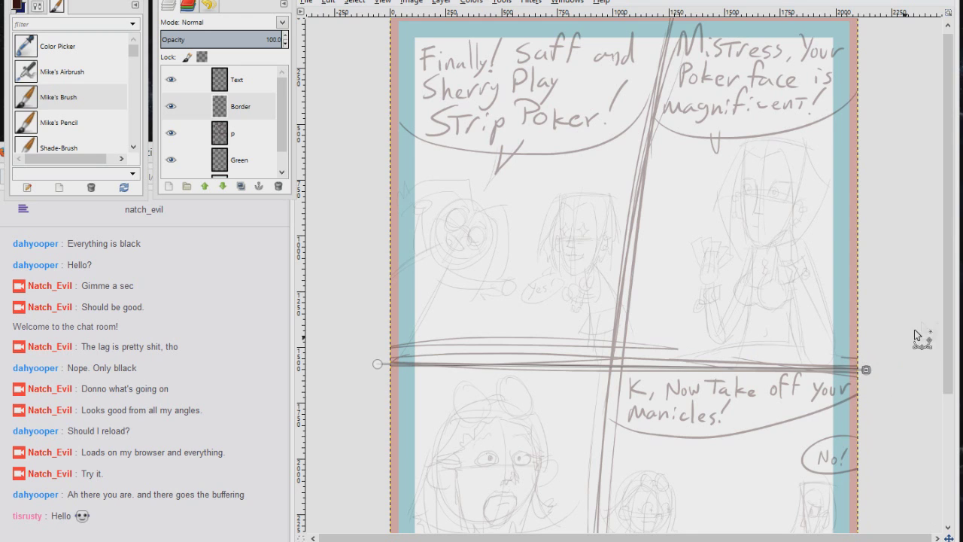
pyautogui.scroll(1, 950, 325)
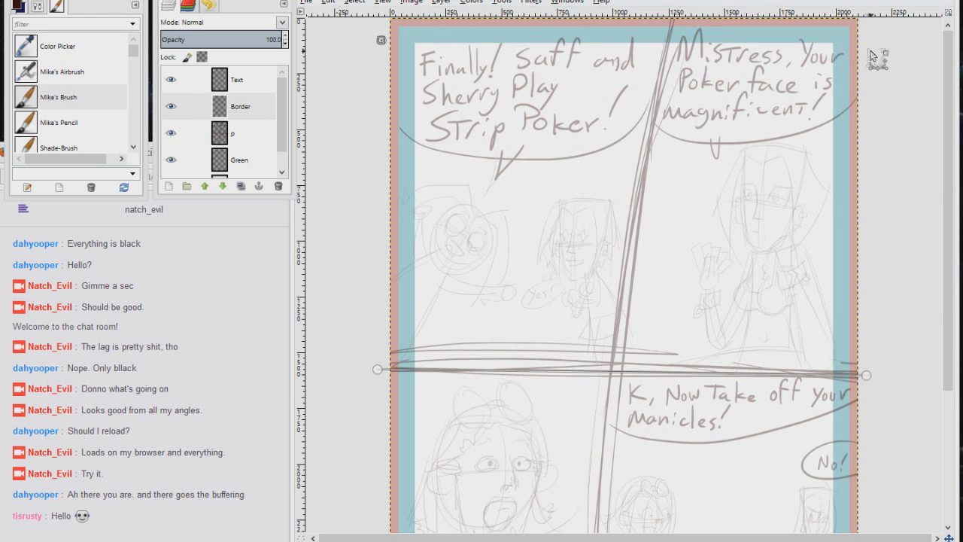
pyautogui.scroll(-5, 949, 263)
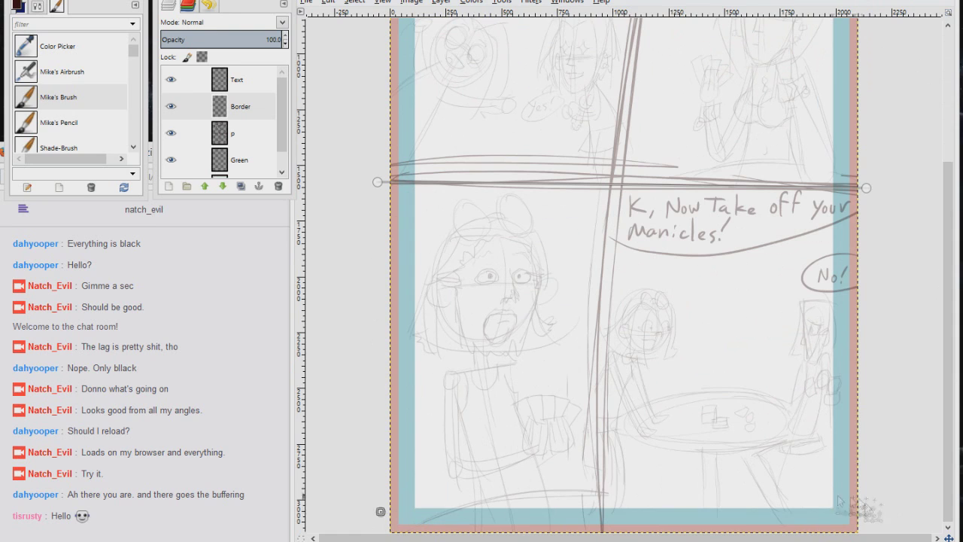
pyautogui.scroll(5, 594, 84)
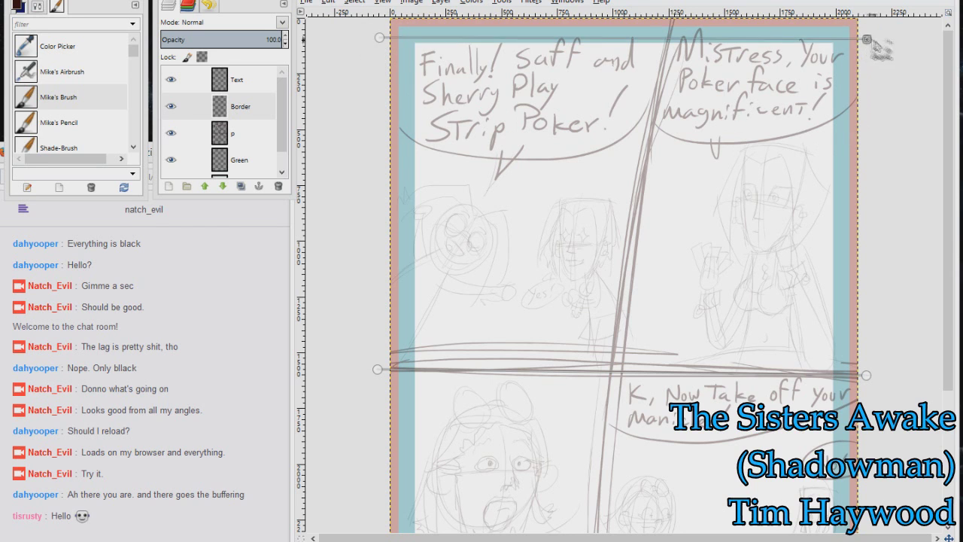
# Step: Trace the slanted vertical divider with a curved path running from above the page to below it
pyautogui.press('-')
pyautogui.press('-')
pyautogui.keyDown('shift'); pyautogui.click(651, 79); pyautogui.keyUp('shift')
pyautogui.click(613, 472)
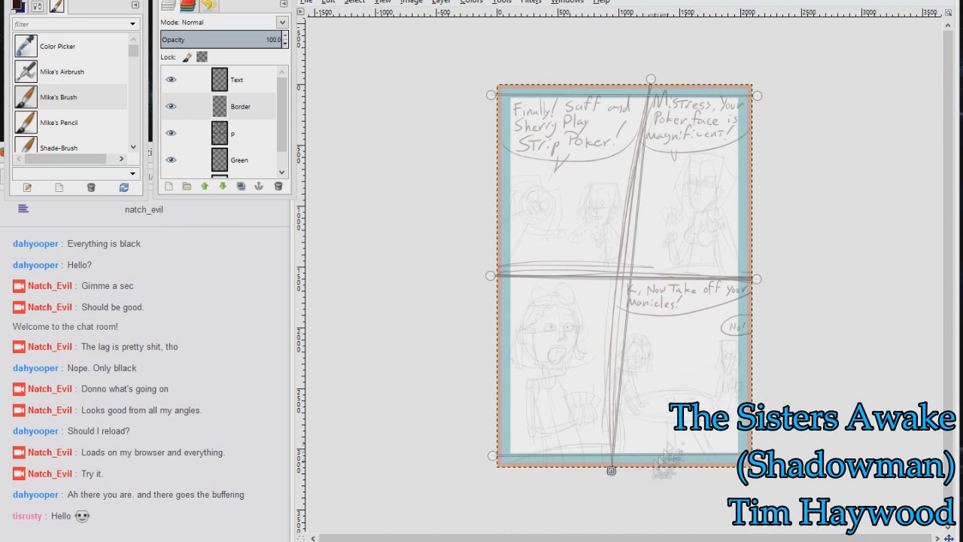
pyautogui.hotkey('ctrl', 'z')
pyautogui.moveTo(612, 477)
pyautogui.mouseDown()
pyautogui.moveTo(586, 455)
pyautogui.moveTo(587, 387)
pyautogui.mouseUp()
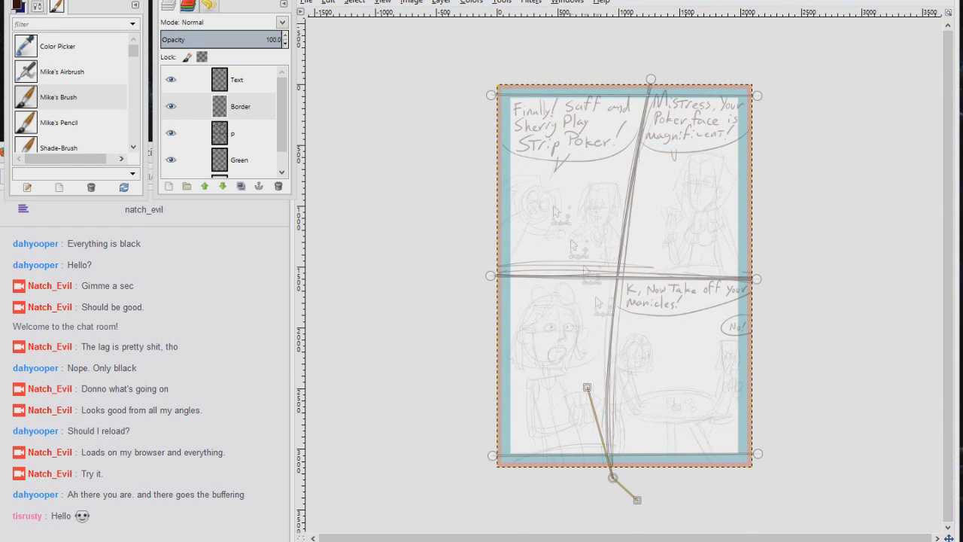
# Step: Place straight vertical path segments down the page's left and right inner margins
pyautogui.keyDown('shift'); pyautogui.click(509, 79); pyautogui.keyUp('shift')
pyautogui.click(511, 475)
pyautogui.keyDown('shift'); pyautogui.click(739, 78); pyautogui.keyUp('shift')
pyautogui.click(740, 475)
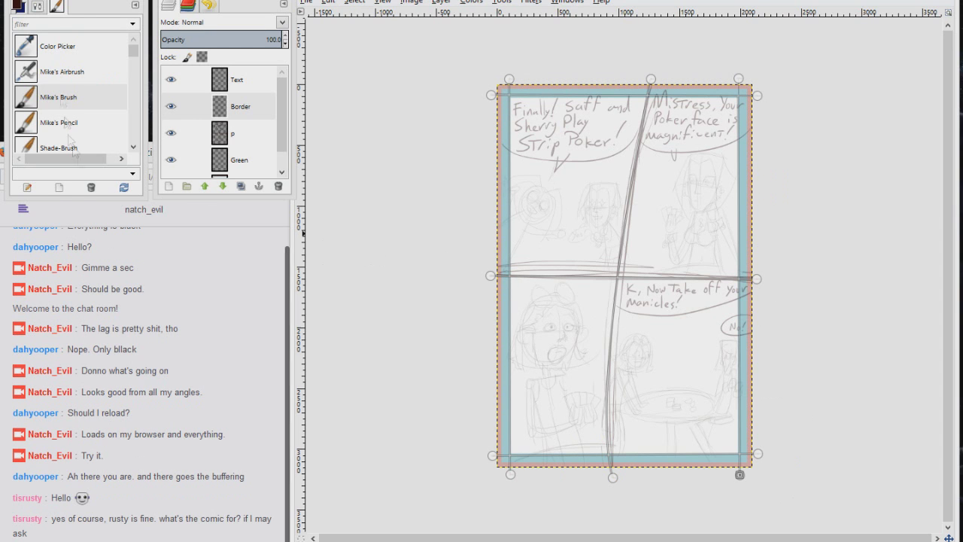
# Step: Stroke the panel border paths on the Border layer
pyautogui.click(37, 6)
pyautogui.click(66, 117)
pyautogui.press('Return')
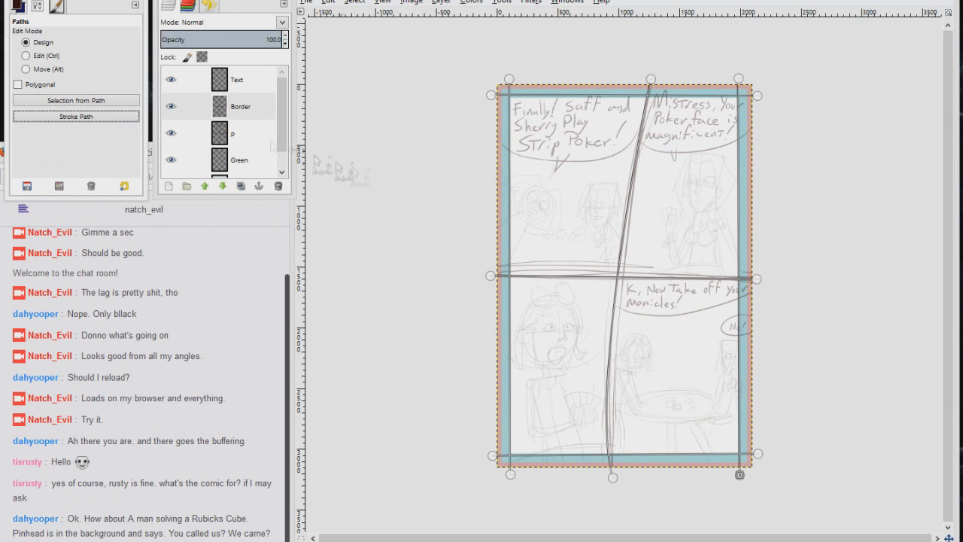
# Step: Switch to the Twitch chat in Firefox and reply that there is no suggestion this time because Saff and Sherry are being drawn
pyautogui.click(158, 537)
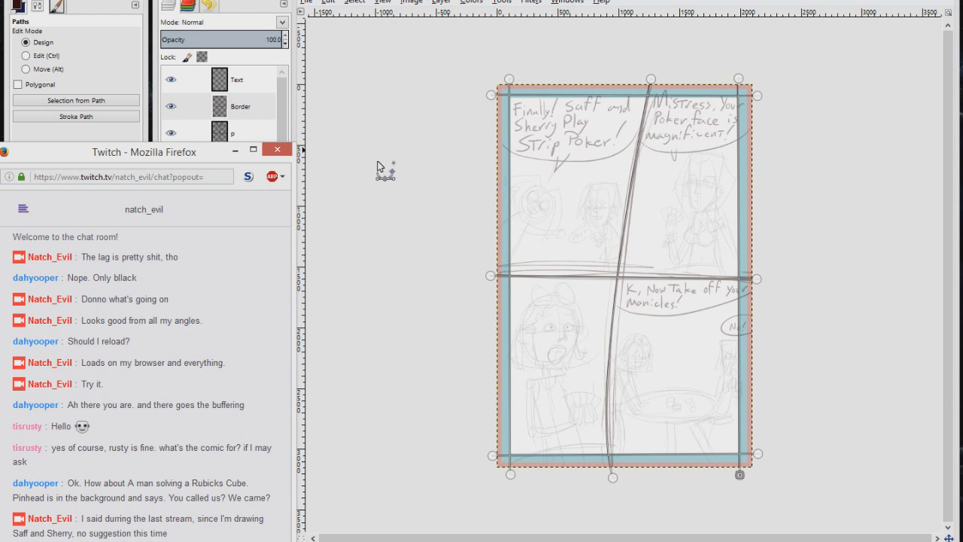
# Step: Thicken the Border layer's lines by growing a selection made from its alpha and filling it with the dark brown foreground colour
pyautogui.rightClick(224, 106)
pyautogui.click(289, 429)
pyautogui.hotkey('shift', 'g')
pyautogui.press('Return')
pyautogui.hotkey('ctrl', ',')
pyautogui.press('r')
pyautogui.hotkey('ctrl', 'shift', 'a')
# Step: Select all the margin areas around the panels, grow the selection and fill it with dark brown to make a solid page frame
pyautogui.press('u')
pyautogui.keyDown('shift'); pyautogui.click(747, 140); pyautogui.keyUp('shift')
pyautogui.keyDown('shift'); pyautogui.click(747, 354); pyautogui.keyUp('shift')
pyautogui.keyDown('shift'); pyautogui.click(746, 460); pyautogui.keyUp('shift')
pyautogui.keyDown('shift'); pyautogui.click(670, 461); pyautogui.keyUp('shift')
pyautogui.keyDown('shift'); pyautogui.click(567, 461); pyautogui.keyUp('shift')
pyautogui.keyDown('shift'); pyautogui.click(501, 436); pyautogui.keyUp('shift')
pyautogui.keyDown('shift'); pyautogui.click(501, 250); pyautogui.keyUp('shift')
pyautogui.click(354, 2)
pyautogui.click(371, 173)
pyautogui.press('Return')
pyautogui.hotkey('ctrl', ',')
pyautogui.press('r')
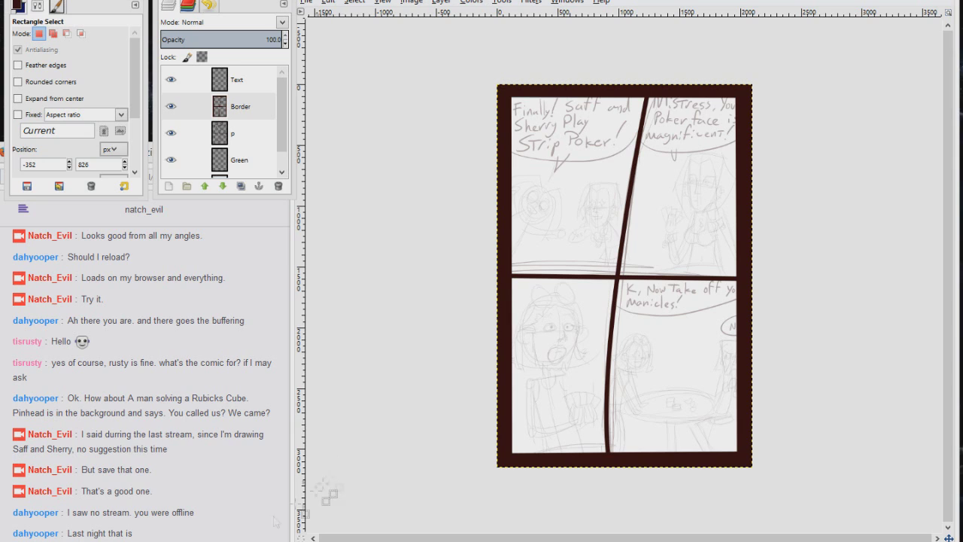
# Step: Switch to the Twitch chat in Firefox and reply "Rules lawyering, huh?"
pyautogui.click(276, 522)
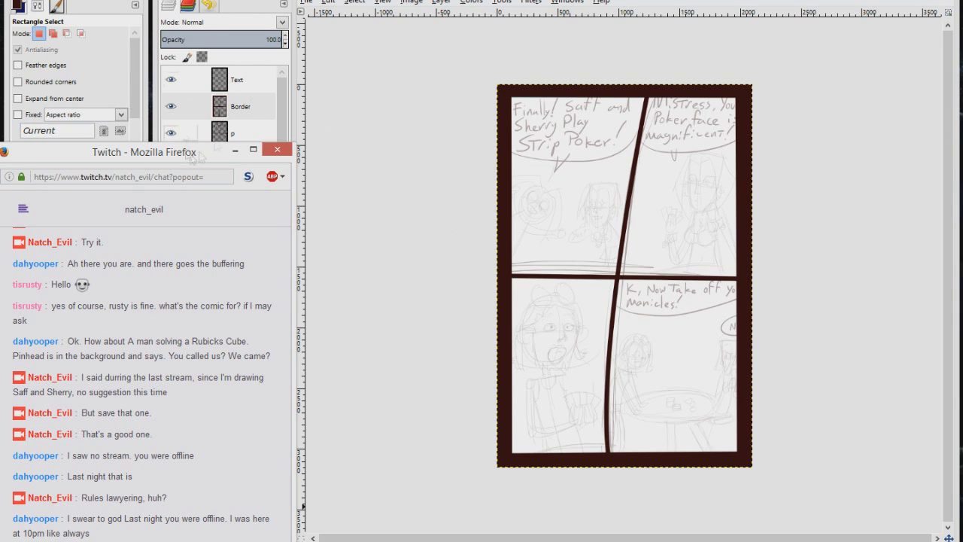
# Step: Create a new layer named i directly above the p layer
pyautogui.click(218, 136)
pyautogui.click(170, 186)
pyautogui.write('i')
pyautogui.press('Return')
# Step: Set a dark foreground colour for inking and bring up the list of tool presets containing Mike's Brush
pyautogui.click(21, 7)
pyautogui.press('d')
pyautogui.click(122, 77)
pyautogui.click(25, 44)
pyautogui.click(57, 7)
# Step: Reply in the Twitch chat that a Saff and Sherry comic was announced in the last stream's YouTube video
pyautogui.click(151, 535)
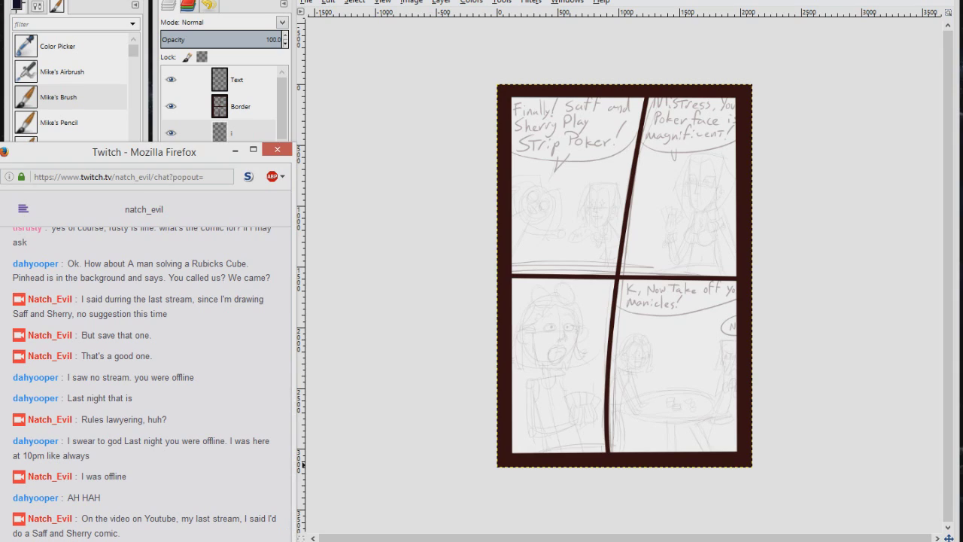
# Step: Make a selection from the Border layer's alpha, fill it on the i layer with the foreground colour, and deselect
pyautogui.click(670, 203)
pyautogui.scroll(5, 547, 199)
pyautogui.rightClick(232, 107)
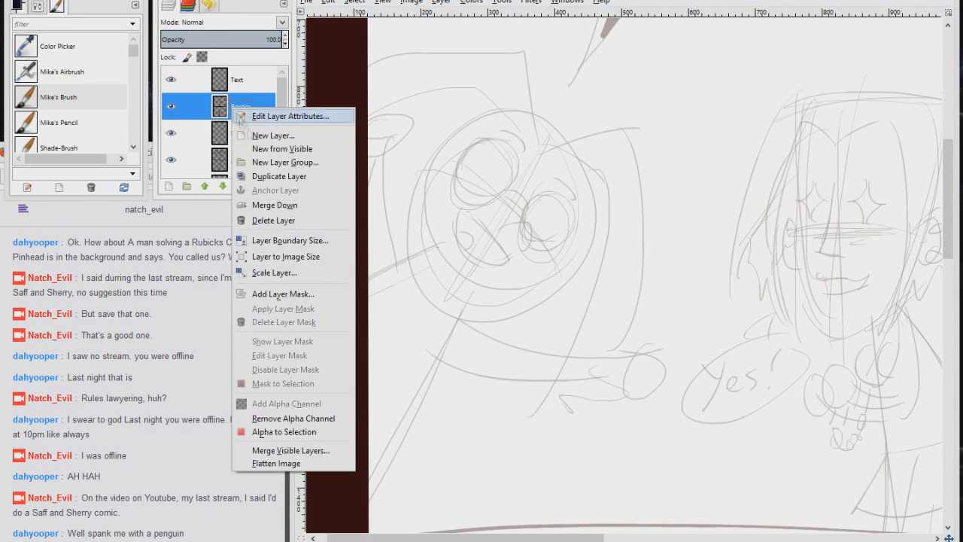
pyautogui.click(294, 432)
pyautogui.click(238, 142)
pyautogui.hotkey('ctrl', ',')
pyautogui.hotkey('ctrl', 'shift', 'a')
# Step: Set the inking colour to dark navy 0a0a3b and undo the trial strokes
pyautogui.moveTo(667, 146); pyautogui.dragTo(692, 170)
pyautogui.hotkey('ctrl', 'z')
pyautogui.click(18, 7)
pyautogui.click(36, 57)
pyautogui.moveTo(609, 191); pyautogui.dragTo(580, 432)
pyautogui.hotkey('ctrl', 'z')
# Step: Ink the round glasses, nose and eyebrows of the tilted character in the first panel
pyautogui.scroll(1, 568, 255)
pyautogui.moveTo(568, 255)
pyautogui.mouseDown()
pyautogui.moveTo(581, 277)
pyautogui.moveTo(645, 298)
pyautogui.mouseUp()
pyautogui.moveTo(558, 254); pyautogui.dragTo(557, 276)
pyautogui.moveTo(629, 225)
pyautogui.mouseDown()
pyautogui.moveTo(582, 232)
pyautogui.moveTo(567, 285)
pyautogui.moveTo(587, 283)
pyautogui.moveTo(582, 303)
pyautogui.moveTo(625, 225)
pyautogui.mouseUp()
pyautogui.moveTo(493, 138)
pyautogui.mouseDown()
pyautogui.moveTo(542, 205)
pyautogui.moveTo(491, 137)
pyautogui.mouseUp()
pyautogui.moveTo(544, 202)
pyautogui.mouseDown()
pyautogui.moveTo(576, 223)
pyautogui.moveTo(569, 236)
pyautogui.mouseUp()
pyautogui.moveTo(613, 190); pyautogui.dragTo(639, 214)
pyautogui.moveTo(530, 123); pyautogui.dragTo(565, 145)
pyautogui.moveTo(595, 201); pyautogui.dragTo(497, 188)
pyautogui.moveTo(480, 143); pyautogui.dragTo(572, 160)
pyautogui.moveTo(496, 125); pyautogui.dragTo(613, 126)
# Step: Ink the tilted character's swept hair outline, including the long side lock with its jagged tip
pyautogui.moveTo(621, 154)
pyautogui.mouseDown()
pyautogui.moveTo(583, 51)
pyautogui.moveTo(452, 340)
pyautogui.mouseUp()
pyautogui.moveTo(572, 21)
pyautogui.mouseDown()
pyautogui.moveTo(599, 112)
pyautogui.moveTo(563, 318)
pyautogui.mouseUp()
pyautogui.moveTo(451, 340); pyautogui.dragTo(572, 321)
pyautogui.moveTo(444, 49)
pyautogui.mouseDown()
pyautogui.moveTo(600, 209)
pyautogui.moveTo(520, 106)
pyautogui.mouseUp()
pyautogui.moveTo(519, 106); pyautogui.dragTo(331, 215)
pyautogui.moveTo(613, 182)
pyautogui.mouseDown()
pyautogui.moveTo(568, 49)
pyautogui.moveTo(335, 133)
pyautogui.mouseUp()
# Step: Ink the tilted character's open mouth and fill its inside with dark navy, leaving a small light gap
pyautogui.scroll(-3, 460, 237)
pyautogui.hscroll(1, 461, 237)
pyautogui.moveTo(450, 192); pyautogui.dragTo(529, 268)
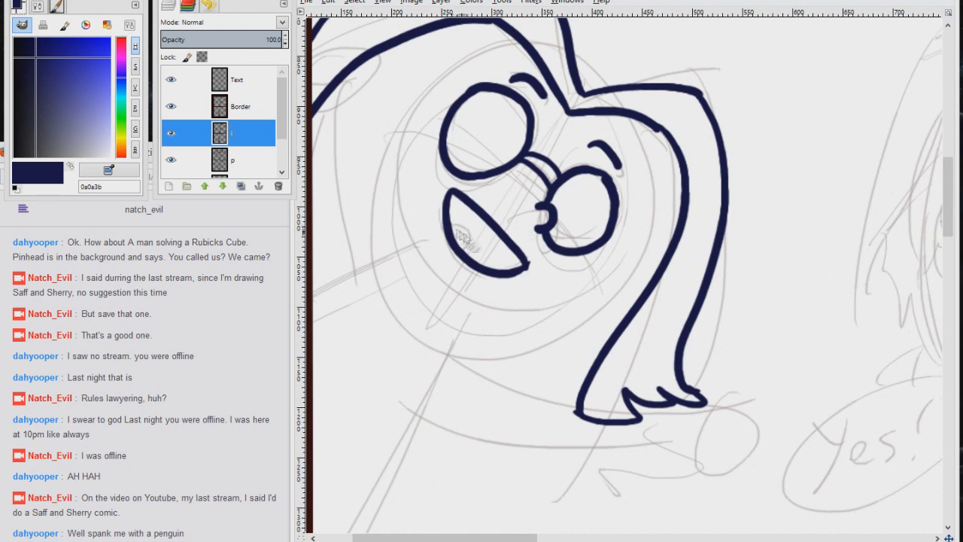
pyautogui.click(496, 256)
pyautogui.click(354, 2)
pyautogui.click(373, 191)
pyautogui.press('Return')
pyautogui.hotkey('ctrl', ',')
pyautogui.hotkey('ctrl', 'shift', 'a')
# Step: Ink the tilted character's ear, jaw curve and the hairline framing the face
pyautogui.moveTo(406, 120)
pyautogui.mouseDown()
pyautogui.moveTo(378, 113)
pyautogui.moveTo(388, 164)
pyautogui.mouseUp()
pyautogui.moveTo(427, 281); pyautogui.dragTo(621, 274)
pyautogui.moveTo(591, 116); pyautogui.dragTo(628, 291)
pyautogui.moveTo(634, 251); pyautogui.dragTo(608, 284)
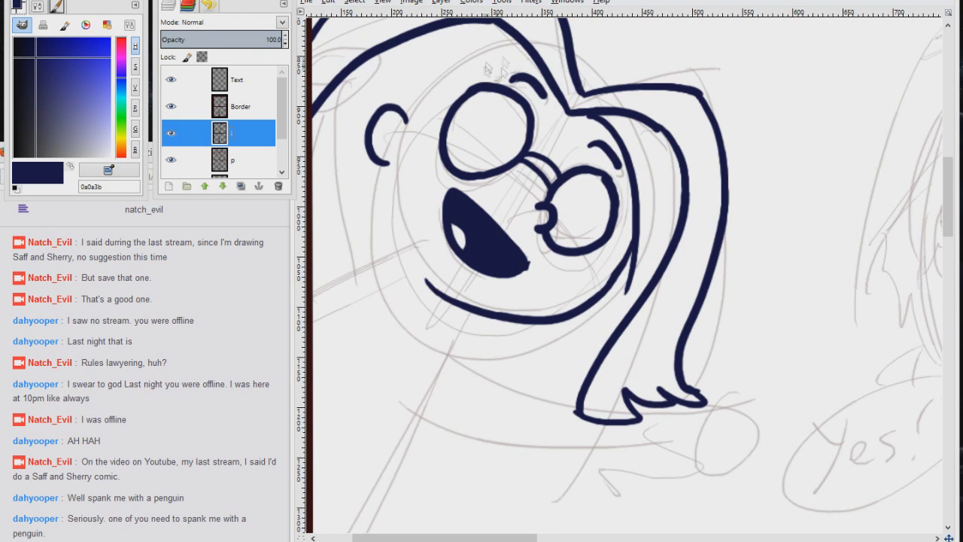
pyautogui.moveTo(535, 74); pyautogui.dragTo(397, 103)
pyautogui.moveTo(519, 57); pyautogui.dragTo(573, 52)
pyautogui.moveTo(438, 159)
pyautogui.mouseDown()
pyautogui.moveTo(485, 310)
pyautogui.moveTo(576, 317)
pyautogui.mouseUp()
pyautogui.hotkey('ctrl', 'z')
pyautogui.hotkey('ctrl', 'z')
pyautogui.hotkey('ctrl', 'z')
pyautogui.moveTo(438, 159)
pyautogui.mouseDown()
pyautogui.moveTo(463, 281)
pyautogui.moveTo(626, 307)
pyautogui.mouseUp()
# Step: Erase the surplus inner jaw line beneath the tilted character's mouth
pyautogui.press('z')
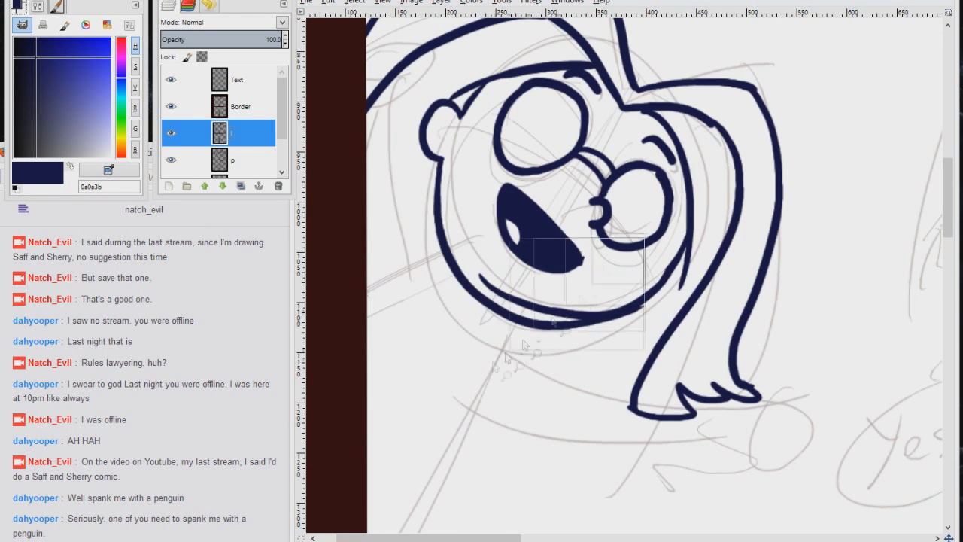
pyautogui.moveTo(639, 233); pyautogui.dragTo(470, 330)
pyautogui.hotkey('shift', 'e')
pyautogui.moveTo(441, 286); pyautogui.dragTo(807, 403)
pyautogui.scroll(-3, 790, 390)
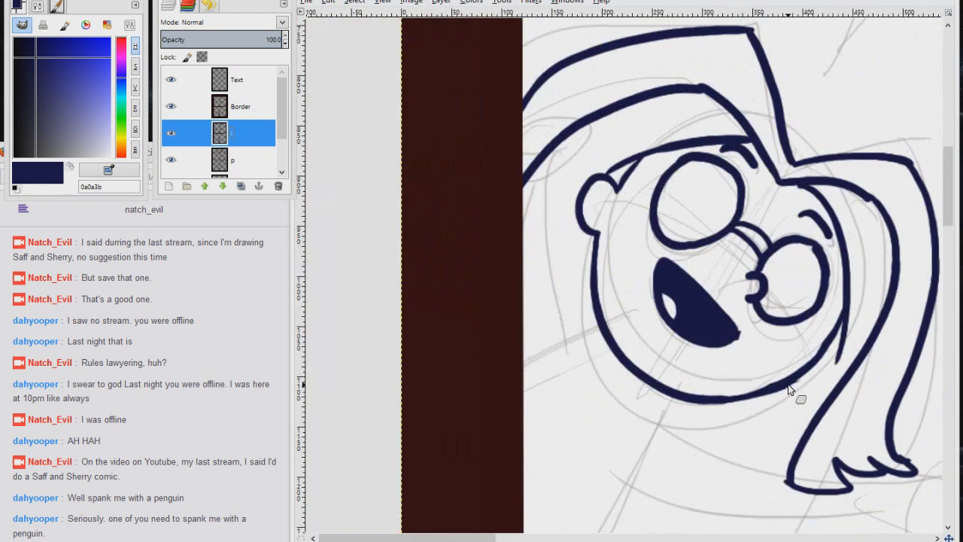
# Step: Ink the hair behind the tilted character's face and the outstretched arm with its squared-off end
pyautogui.moveTo(589, 128)
pyautogui.mouseDown()
pyautogui.moveTo(552, 185)
pyautogui.moveTo(594, 313)
pyautogui.mouseUp()
pyautogui.hotkey('ctrl', 'z')
pyautogui.moveTo(553, 188); pyautogui.dragTo(599, 328)
pyautogui.moveTo(677, 405)
pyautogui.mouseDown()
pyautogui.moveTo(559, 178)
pyautogui.moveTo(767, 272)
pyautogui.mouseUp()
pyautogui.moveTo(521, 247); pyautogui.dragTo(778, 305)
pyautogui.moveTo(766, 265)
pyautogui.mouseDown()
pyautogui.moveTo(814, 301)
pyautogui.moveTo(752, 313)
pyautogui.mouseUp()
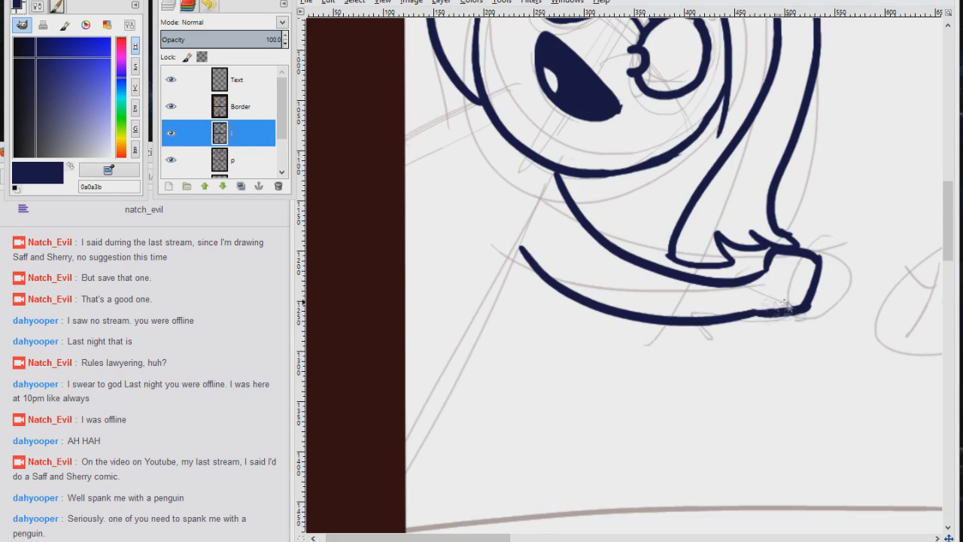
# Step: Ink the tilted character's sleeve edges and the collar with the tie knot under the chin
pyautogui.hscroll(-2, 764, 307)
pyautogui.scroll(3, 535, 248)
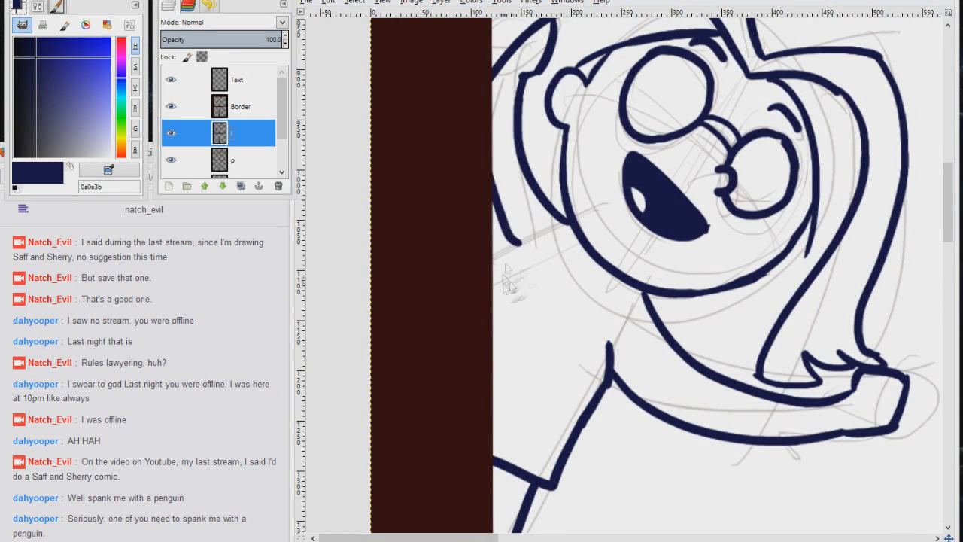
pyautogui.moveTo(519, 243); pyautogui.dragTo(493, 260)
pyautogui.moveTo(523, 172); pyautogui.dragTo(495, 191)
pyautogui.moveTo(684, 355); pyautogui.dragTo(659, 400)
pyautogui.moveTo(574, 227); pyautogui.dragTo(590, 282)
pyautogui.moveTo(627, 284)
pyautogui.mouseDown()
pyautogui.moveTo(572, 280)
pyautogui.moveTo(608, 290)
pyautogui.mouseUp()
pyautogui.moveTo(571, 228); pyautogui.dragTo(578, 280)
pyautogui.moveTo(631, 288); pyautogui.dragTo(605, 307)
# Step: Ink the hanging strip of the tie below the tilted character's collar knot
pyautogui.scroll(-3, 587, 301)
pyautogui.moveTo(559, 188)
pyautogui.mouseDown()
pyautogui.moveTo(599, 325)
pyautogui.moveTo(575, 393)
pyautogui.mouseUp()
pyautogui.moveTo(599, 325); pyautogui.dragTo(617, 378)
pyautogui.moveTo(617, 378); pyautogui.dragTo(575, 393)
pyautogui.moveTo(566, 273); pyautogui.dragTo(542, 320)
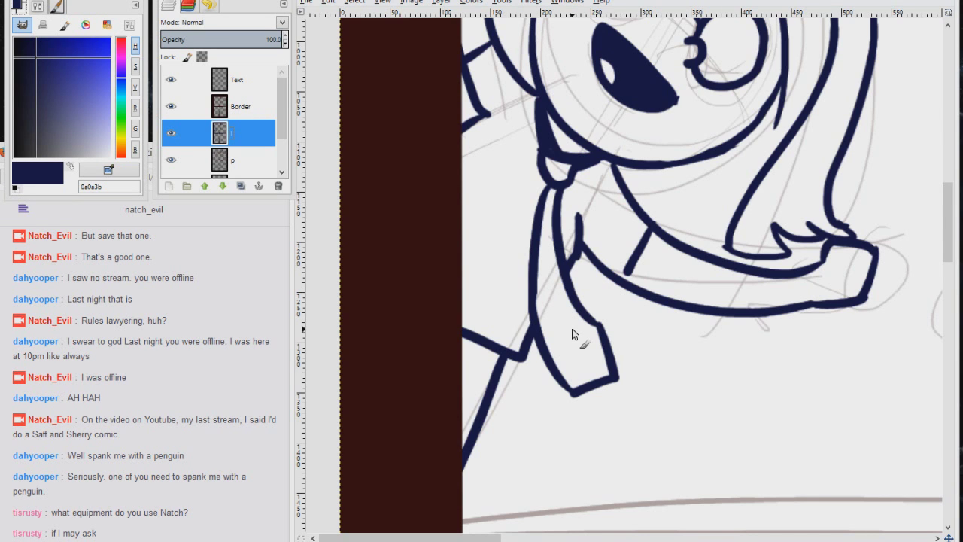
pyautogui.keyDown('ctrl'); pyautogui.scroll(-2, 572, 333); pyautogui.keyUp('ctrl')
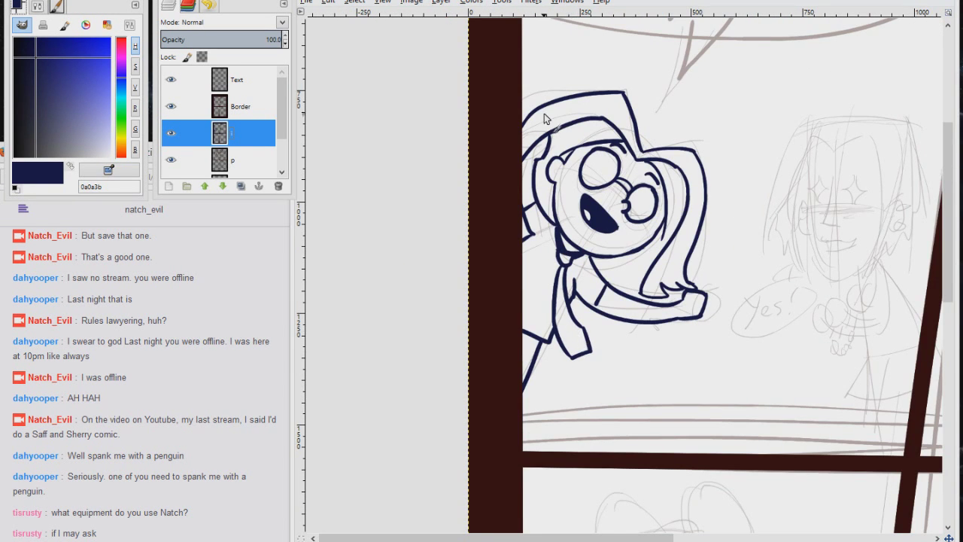
pyautogui.click(596, 4)
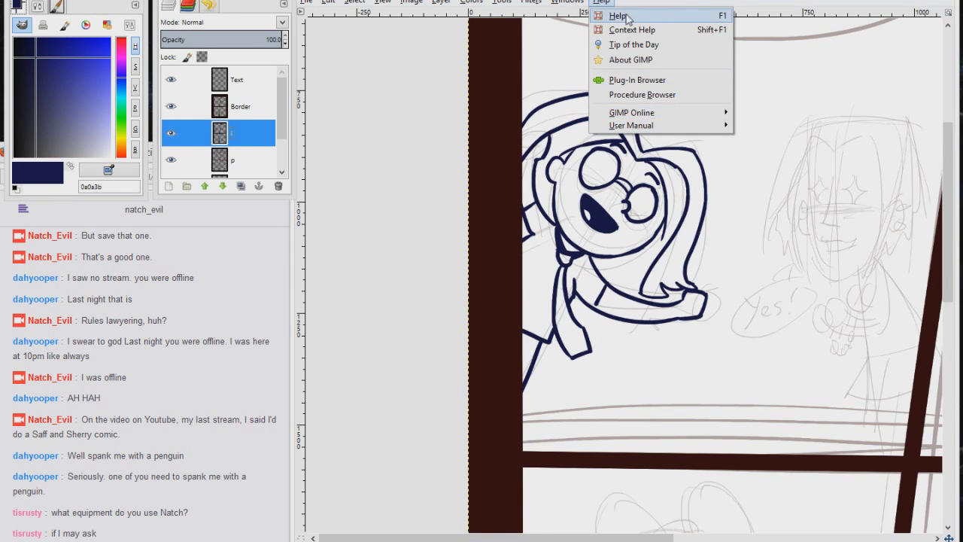
pyautogui.click(667, 119)
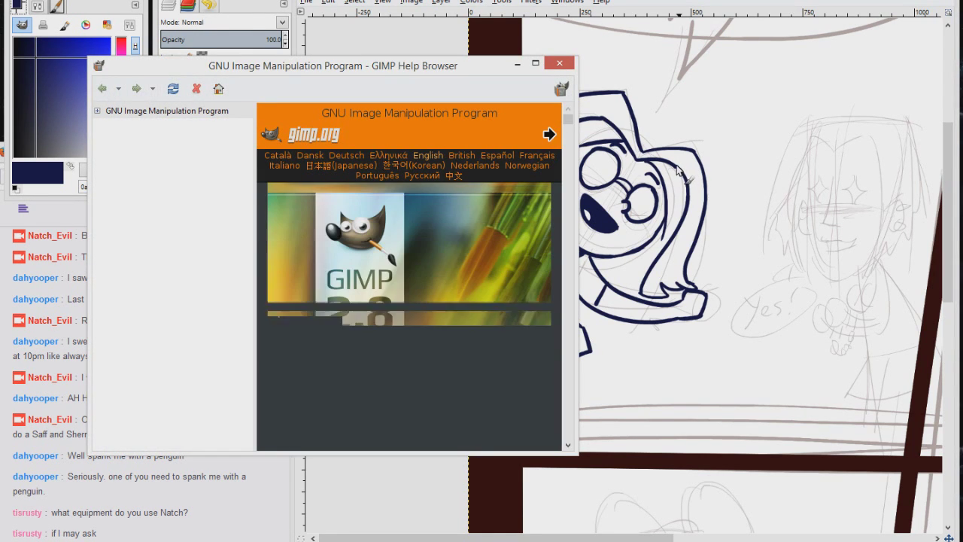
pyautogui.click(602, 94)
pyautogui.click(252, 248)
pyautogui.click(563, 62)
# Step: Ink the lines that close off the inner shadow areas of the tilted character's hair
pyautogui.scroll(2, 609, 174)
pyautogui.moveTo(608, 176); pyautogui.dragTo(725, 263)
pyautogui.moveTo(738, 151); pyautogui.dragTo(643, 156)
pyautogui.moveTo(885, 271); pyautogui.dragTo(709, 147)
pyautogui.moveTo(696, 118); pyautogui.dragTo(700, 280)
pyautogui.moveTo(662, 331); pyautogui.dragTo(714, 213)
pyautogui.moveTo(583, 221)
pyautogui.mouseDown()
pyautogui.moveTo(700, 255)
pyautogui.moveTo(652, 245)
pyautogui.moveTo(687, 253)
pyautogui.mouseUp()
pyautogui.hotkey('ctrl', 'z')
pyautogui.moveTo(602, 151); pyautogui.dragTo(690, 324)
pyautogui.moveTo(576, 295); pyautogui.dragTo(540, 200)
# Step: Select the enclosed hair shadow areas, grow the selection, fill it with dark navy and deselect
pyautogui.keyDown('shift'); pyautogui.click(828, 204); pyautogui.keyUp('shift')
pyautogui.hotkey('alt', 's')
pyautogui.press('g')
pyautogui.press('Return')
pyautogui.hotkey('ctrl', ',')
pyautogui.hotkey('ctrl', 'z')
pyautogui.hotkey('ctrl', 'z')
pyautogui.hotkey('alt', 's')
pyautogui.press('g')
pyautogui.press('Return')
pyautogui.hotkey('ctrl', ',')
pyautogui.hotkey('ctrl', 'shift', 'a')
pyautogui.press('p')
# Step: Shade the notch at the crown of the hair and hatch the clothing below the sleeve beside the panel border
pyautogui.moveTo(761, 96)
pyautogui.mouseDown()
pyautogui.moveTo(791, 129)
pyautogui.moveTo(768, 106)
pyautogui.moveTo(775, 134)
pyautogui.mouseUp()
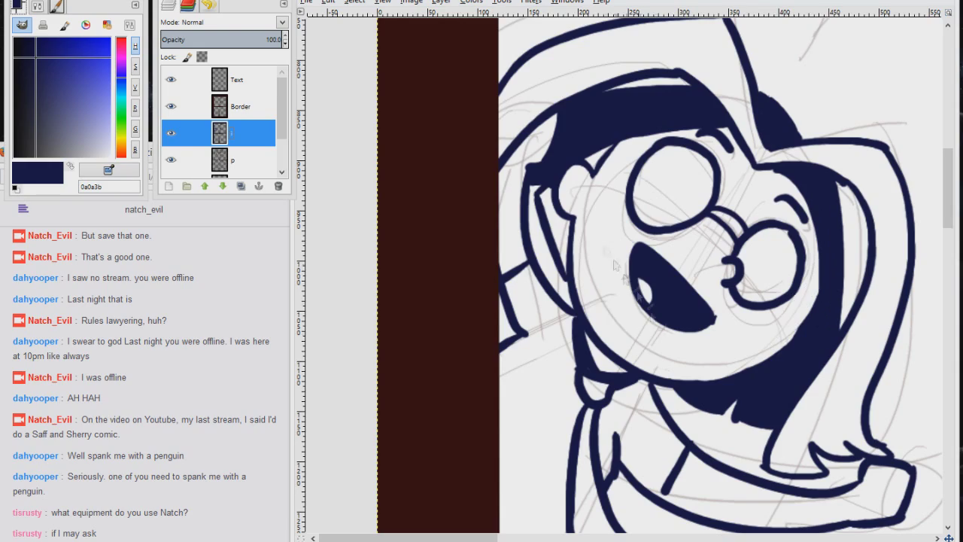
pyautogui.moveTo(553, 196); pyautogui.dragTo(569, 271)
pyautogui.moveTo(620, 443)
pyautogui.mouseDown()
pyautogui.moveTo(597, 527)
pyautogui.moveTo(643, 307)
pyautogui.moveTo(655, 354)
pyautogui.mouseUp()
pyautogui.moveTo(539, 303)
pyautogui.mouseDown()
pyautogui.moveTo(561, 349)
pyautogui.moveTo(543, 394)
pyautogui.mouseUp()
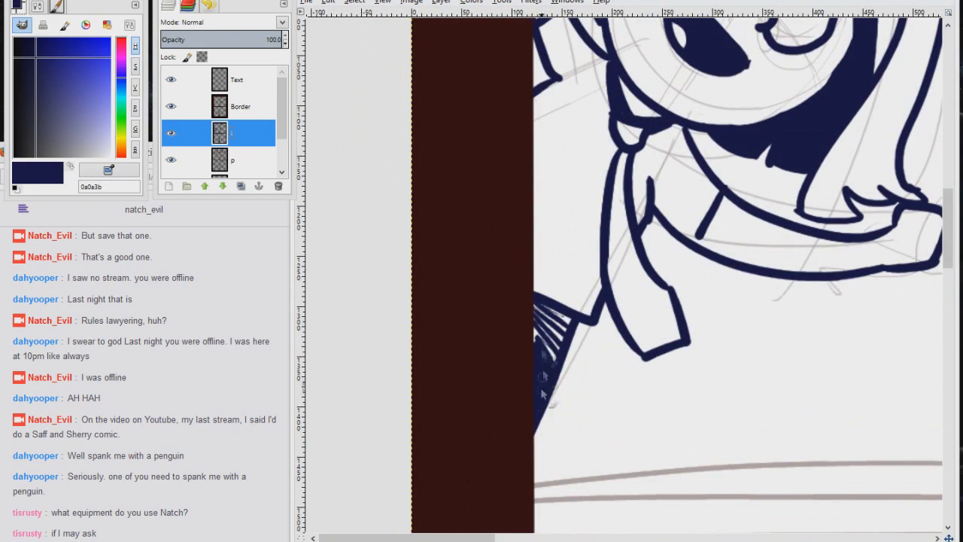
# Step: Ink the first panel's other character: star-shaped eyes, nose, smirk and face outline with jagged hair around it
pyautogui.moveTo(916, 63); pyautogui.dragTo(670, 67)
pyautogui.moveTo(700, 365)
pyautogui.mouseDown()
pyautogui.moveTo(785, 86)
pyautogui.moveTo(672, 144)
pyautogui.moveTo(647, 203)
pyautogui.moveTo(595, 188)
pyautogui.moveTo(598, 309)
pyautogui.moveTo(676, 291)
pyautogui.moveTo(656, 354)
pyautogui.moveTo(663, 308)
pyautogui.mouseUp()
pyautogui.moveTo(600, 316); pyautogui.dragTo(612, 367)
pyautogui.moveTo(561, 146)
pyautogui.mouseDown()
pyautogui.moveTo(621, 395)
pyautogui.moveTo(711, 350)
pyautogui.mouseUp()
pyautogui.moveTo(613, 97)
pyautogui.mouseDown()
pyautogui.moveTo(703, 350)
pyautogui.moveTo(809, 248)
pyautogui.mouseUp()
pyautogui.moveTo(807, 185); pyautogui.dragTo(763, 265)
pyautogui.moveTo(595, 111)
pyautogui.mouseDown()
pyautogui.moveTo(743, 106)
pyautogui.moveTo(764, 333)
pyautogui.mouseUp()
pyautogui.moveTo(569, 176)
pyautogui.mouseDown()
pyautogui.moveTo(522, 150)
pyautogui.moveTo(545, 139)
pyautogui.moveTo(460, 377)
pyautogui.mouseUp()
pyautogui.moveTo(462, 390); pyautogui.dragTo(496, 335)
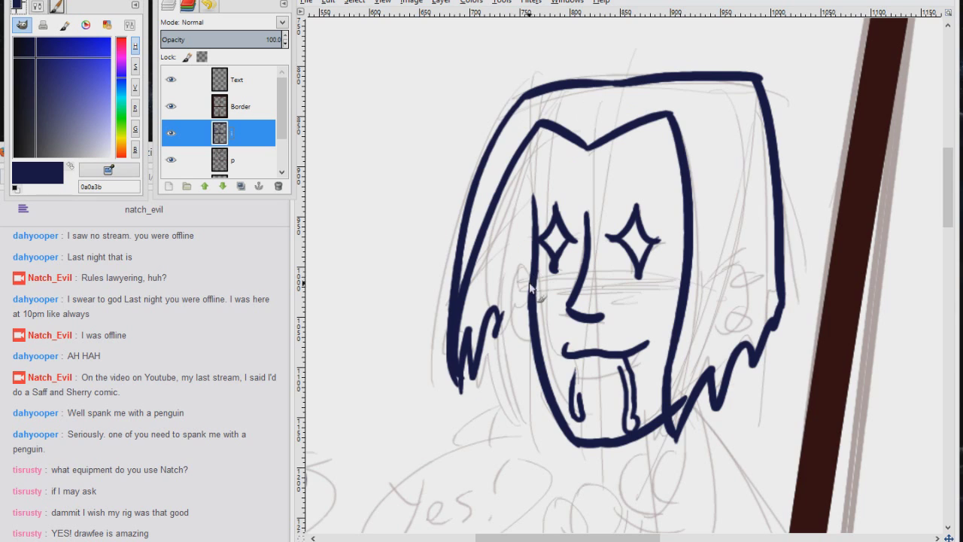
# Step: Ink the earrings and the line closing off the hair beside the face, and fill the grown hair selection with dark navy
pyautogui.moveTo(531, 280)
pyautogui.mouseDown()
pyautogui.moveTo(515, 305)
pyautogui.moveTo(535, 343)
pyautogui.mouseUp()
pyautogui.moveTo(556, 130); pyautogui.dragTo(533, 192)
pyautogui.click(507, 278)
pyautogui.hotkey('alt', 's')
pyautogui.press('g')
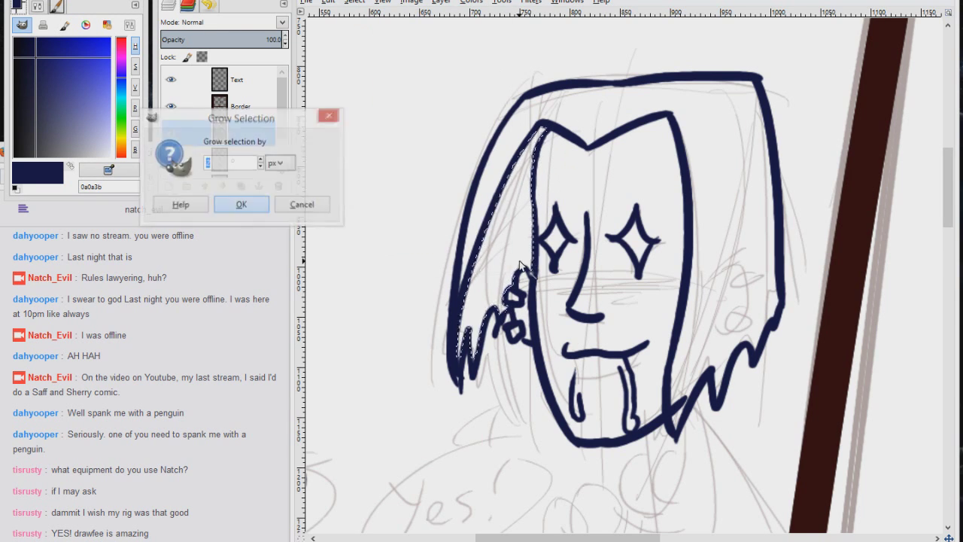
pyautogui.press('Return')
pyautogui.hotkey('ctrl', ',')
pyautogui.hotkey('ctrl', 'shift', 'a')
# Step: Ink long hair strands down the far side of the face and short strand lines along the crown
pyautogui.moveTo(740, 100)
pyautogui.mouseDown()
pyautogui.moveTo(759, 293)
pyautogui.moveTo(743, 342)
pyautogui.mouseUp()
pyautogui.moveTo(706, 123); pyautogui.dragTo(721, 359)
pyautogui.moveTo(697, 134); pyautogui.dragTo(702, 373)
pyautogui.moveTo(695, 286); pyautogui.dragTo(683, 397)
pyautogui.moveTo(597, 132); pyautogui.dragTo(696, 98)
pyautogui.moveTo(629, 94)
pyautogui.mouseDown()
pyautogui.moveTo(712, 85)
pyautogui.moveTo(692, 94)
pyautogui.mouseUp()
pyautogui.moveTo(582, 132); pyautogui.dragTo(535, 104)
pyautogui.moveTo(529, 107); pyautogui.dragTo(468, 259)
# Step: Ink the character's bent arm and clasped hands, with dark wrist cuffs joined by a small chain
pyautogui.moveTo(711, 476); pyautogui.dragTo(657, 272)
pyautogui.moveTo(561, 276); pyautogui.dragTo(559, 334)
pyautogui.moveTo(561, 276); pyautogui.dragTo(570, 305)
pyautogui.moveTo(515, 290); pyautogui.dragTo(527, 344)
pyautogui.moveTo(570, 305); pyautogui.dragTo(557, 348)
pyautogui.moveTo(570, 305)
pyautogui.mouseDown()
pyautogui.moveTo(587, 307)
pyautogui.moveTo(557, 352)
pyautogui.mouseUp()
pyautogui.moveTo(536, 348)
pyautogui.mouseDown()
pyautogui.moveTo(576, 309)
pyautogui.moveTo(578, 339)
pyautogui.moveTo(536, 356)
pyautogui.moveTo(574, 375)
pyautogui.mouseUp()
pyautogui.moveTo(570, 384)
pyautogui.mouseDown()
pyautogui.moveTo(557, 397)
pyautogui.moveTo(539, 392)
pyautogui.mouseUp()
pyautogui.moveTo(535, 387); pyautogui.dragTo(535, 371)
pyautogui.moveTo(639, 283); pyautogui.dragTo(583, 309)
pyautogui.moveTo(586, 228); pyautogui.dragTo(604, 368)
pyautogui.moveTo(581, 256)
pyautogui.mouseDown()
pyautogui.moveTo(538, 346)
pyautogui.moveTo(604, 366)
pyautogui.mouseUp()
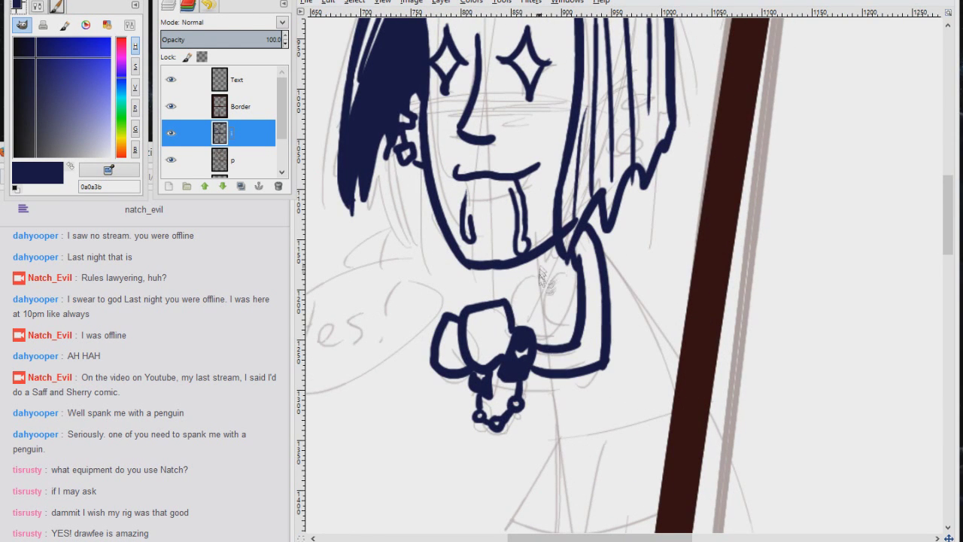
# Step: Ink the chest curves, back outline and lower hem of the character's top
pyautogui.moveTo(542, 274); pyautogui.dragTo(519, 328)
pyautogui.moveTo(553, 276); pyautogui.dragTo(555, 328)
pyautogui.moveTo(536, 340); pyautogui.dragTo(577, 343)
pyautogui.moveTo(549, 377); pyautogui.dragTo(679, 350)
pyautogui.moveTo(609, 270); pyautogui.dragTo(679, 348)
# Step: Ink the flared skirt below the top and cross it with plaid lines
pyautogui.moveTo(557, 416)
pyautogui.mouseDown()
pyautogui.moveTo(541, 300)
pyautogui.moveTo(542, 322)
pyautogui.mouseUp()
pyautogui.moveTo(557, 395); pyautogui.dragTo(542, 306)
pyautogui.moveTo(526, 232); pyautogui.dragTo(482, 309)
pyautogui.moveTo(481, 310); pyautogui.dragTo(667, 287)
pyautogui.moveTo(548, 228)
pyautogui.mouseDown()
pyautogui.moveTo(652, 191)
pyautogui.moveTo(550, 326)
pyautogui.mouseUp()
pyautogui.moveTo(592, 223); pyautogui.dragTo(602, 315)
pyautogui.moveTo(614, 214); pyautogui.dragTo(634, 286)
# Step: Ink the legs below the skirt and crosshatch them as fishnet stockings
pyautogui.moveTo(558, 242); pyautogui.dragTo(577, 362)
pyautogui.moveTo(602, 228); pyautogui.dragTo(615, 308)
pyautogui.moveTo(527, 270); pyautogui.dragTo(562, 335)
pyautogui.moveTo(549, 256); pyautogui.dragTo(533, 309)
pyautogui.moveTo(531, 244); pyautogui.dragTo(560, 276)
pyautogui.moveTo(563, 310); pyautogui.dragTo(543, 362)
pyautogui.moveTo(605, 232); pyautogui.dragTo(622, 258)
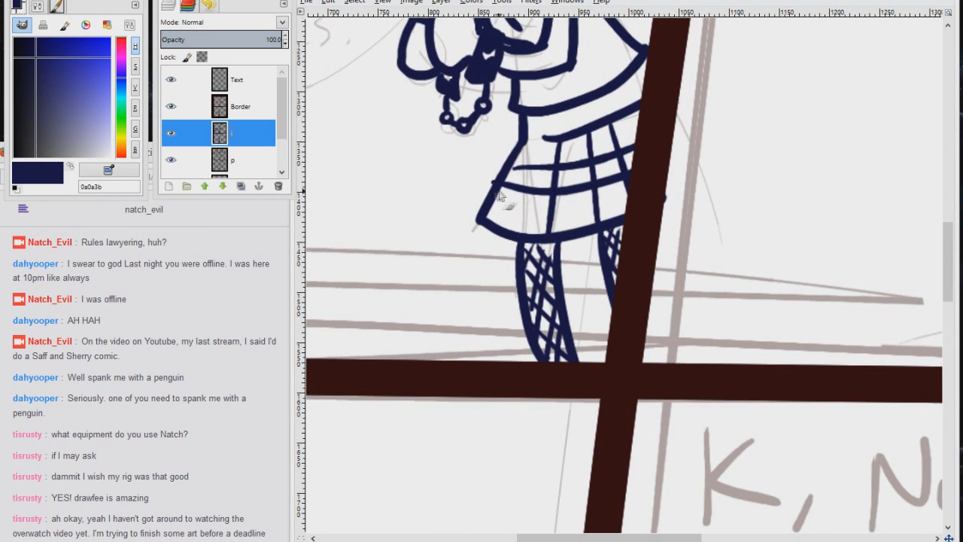
# Step: Hand-letter "F-F-f-f-fuck Yes!" on two lines below the sketched "Yes!" bubble in the first panel
pyautogui.scroll(5, 500, 197)
pyautogui.moveTo(588, 374); pyautogui.dragTo(742, 355)
pyautogui.moveTo(421, 342); pyautogui.dragTo(490, 233)
pyautogui.moveTo(437, 280); pyautogui.dragTo(438, 311)
pyautogui.moveTo(437, 280)
pyautogui.mouseDown()
pyautogui.moveTo(454, 274)
pyautogui.moveTo(453, 288)
pyautogui.mouseUp()
pyautogui.moveTo(471, 278); pyautogui.dragTo(472, 302)
pyautogui.moveTo(493, 289); pyautogui.dragTo(511, 301)
pyautogui.moveTo(552, 260)
pyautogui.mouseDown()
pyautogui.moveTo(540, 302)
pyautogui.moveTo(574, 301)
pyautogui.mouseUp()
pyautogui.moveTo(588, 283); pyautogui.dragTo(606, 309)
pyautogui.moveTo(626, 253); pyautogui.dragTo(629, 308)
pyautogui.moveTo(503, 316); pyautogui.dragTo(527, 353)
pyautogui.moveTo(531, 335); pyautogui.dragTo(566, 358)
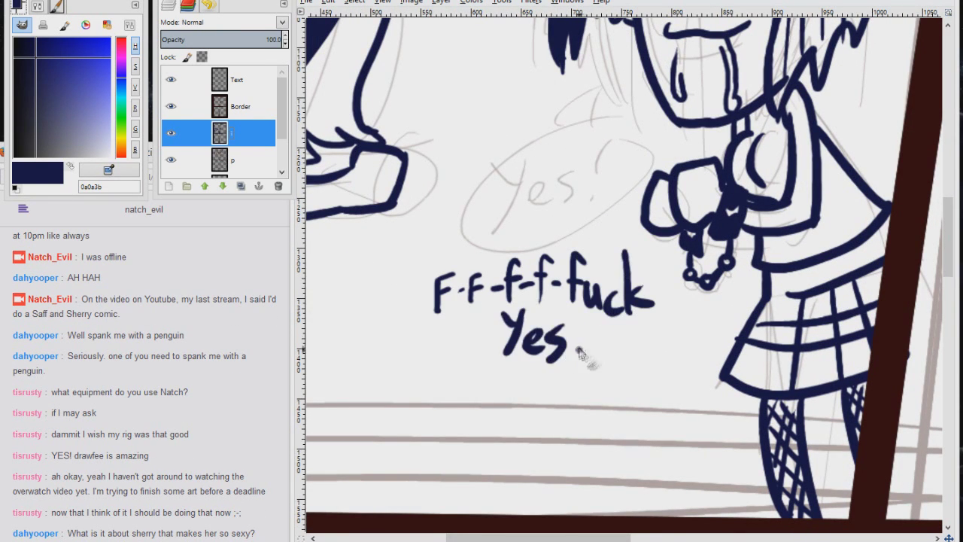
pyautogui.moveTo(585, 322); pyautogui.dragTo(580, 340)
# Step: Ink a rounded speech bubble around the small lettering, with a tail reaching up toward the character's chin
pyautogui.moveTo(580, 340); pyautogui.dragTo(525, 432)
pyautogui.moveTo(577, 199)
pyautogui.mouseDown()
pyautogui.moveTo(521, 295)
pyautogui.moveTo(544, 321)
pyautogui.mouseUp()
pyautogui.moveTo(542, 324)
pyautogui.mouseDown()
pyautogui.moveTo(348, 377)
pyautogui.moveTo(519, 290)
pyautogui.mouseUp()
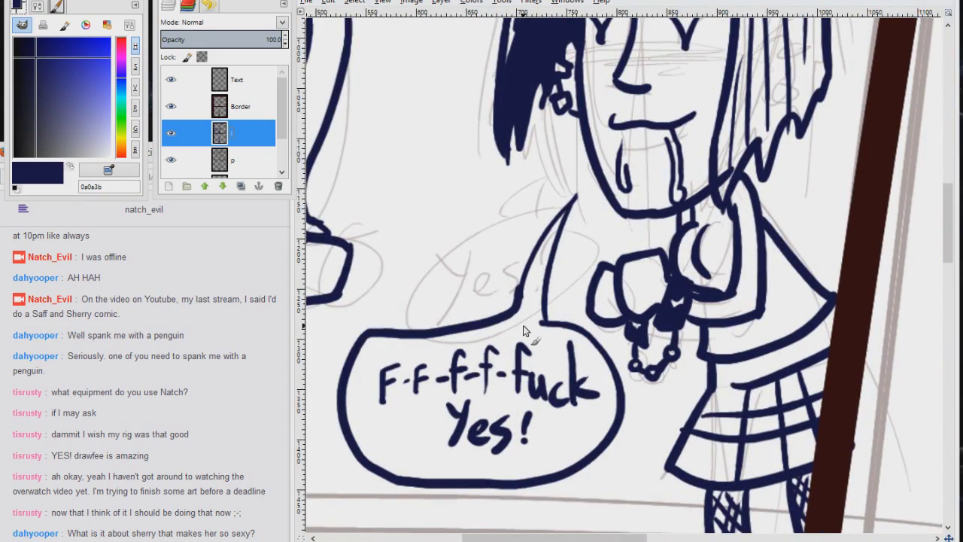
# Step: Hand-letter "Finally! Saff and Sherry Play" on two lines over the sketched text at the first panel's top
pyautogui.press('z')
pyautogui.keyDown('ctrl'); pyautogui.click(523, 325); pyautogui.keyUp('ctrl')
pyautogui.keyDown('ctrl'); pyautogui.click(523, 325); pyautogui.keyUp('ctrl')
pyautogui.keyDown('ctrl'); pyautogui.click(523, 325); pyautogui.keyUp('ctrl')
pyautogui.keyDown('ctrl'); pyautogui.click(523, 326); pyautogui.keyUp('ctrl')
pyautogui.click(551, 263)
pyautogui.click(550, 263)
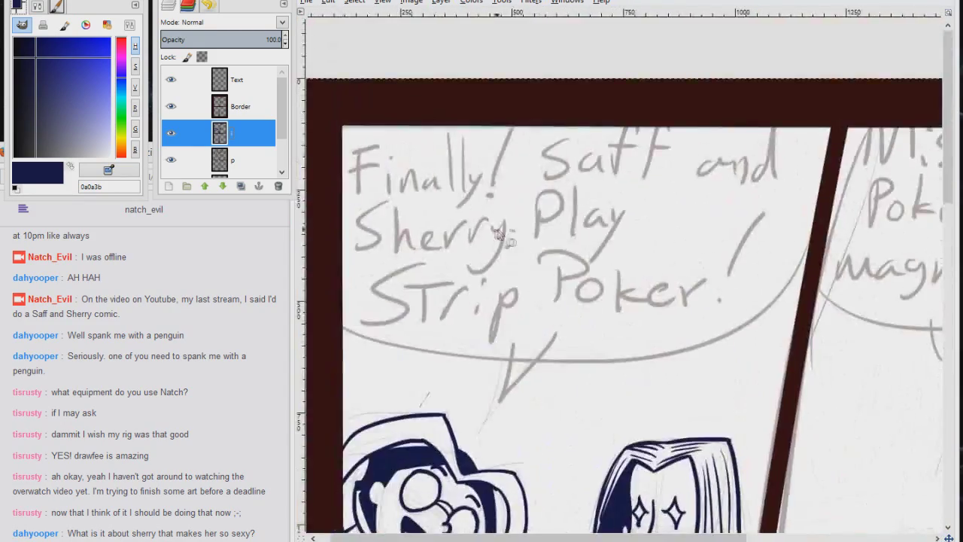
pyautogui.click(550, 263)
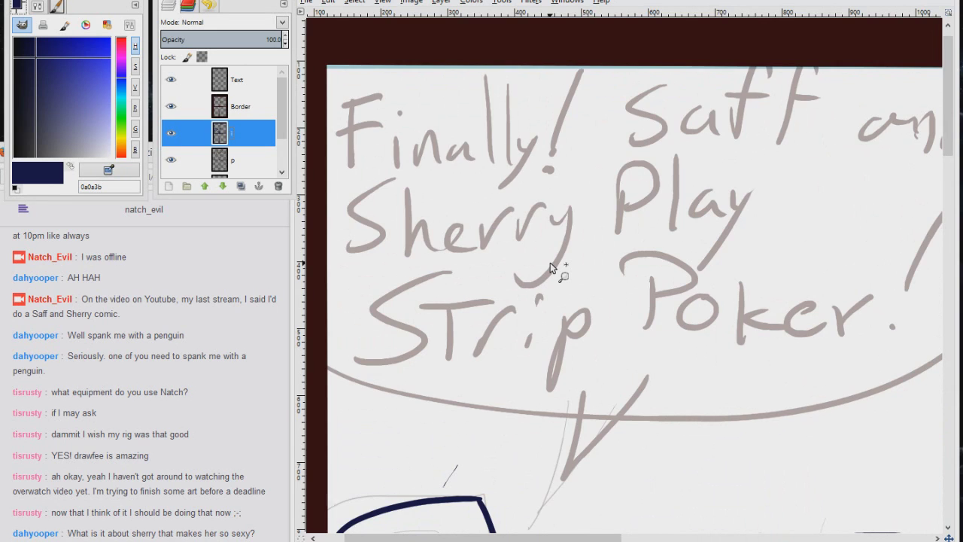
pyautogui.scroll(-1, 550, 263)
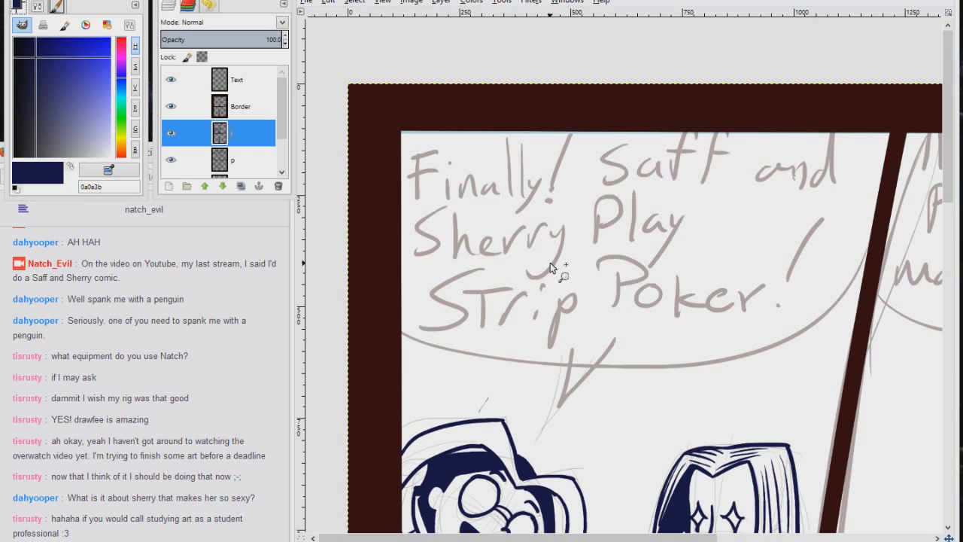
pyautogui.press('p')
pyautogui.moveTo(419, 148)
pyautogui.mouseDown()
pyautogui.moveTo(413, 190)
pyautogui.moveTo(440, 147)
pyautogui.mouseUp()
pyautogui.moveTo(417, 169); pyautogui.dragTo(435, 165)
pyautogui.moveTo(443, 168); pyautogui.dragTo(439, 188)
pyautogui.click(447, 158)
pyautogui.moveTo(456, 167)
pyautogui.mouseDown()
pyautogui.moveTo(473, 171)
pyautogui.moveTo(527, 143)
pyautogui.moveTo(581, 197)
pyautogui.moveTo(617, 162)
pyautogui.moveTo(798, 180)
pyautogui.moveTo(489, 218)
pyautogui.moveTo(591, 263)
pyautogui.moveTo(645, 243)
pyautogui.moveTo(753, 241)
pyautogui.moveTo(513, 277)
pyautogui.moveTo(461, 348)
pyautogui.moveTo(533, 328)
pyautogui.mouseUp()
# Step: Letter "Strip Poker" in heavier strokes with an oversized S below the first two lines of text
pyautogui.click(355, 2)
pyautogui.moveTo(512, 286)
pyautogui.mouseDown()
pyautogui.moveTo(460, 282)
pyautogui.moveTo(532, 316)
pyautogui.moveTo(506, 337)
pyautogui.moveTo(444, 333)
pyautogui.moveTo(445, 343)
pyautogui.mouseUp()
pyautogui.click(369, 32)
pyautogui.moveTo(575, 286)
pyautogui.mouseDown()
pyautogui.moveTo(614, 323)
pyautogui.moveTo(611, 340)
pyautogui.moveTo(690, 273)
pyautogui.moveTo(662, 301)
pyautogui.moveTo(705, 301)
pyautogui.mouseUp()
pyautogui.moveTo(723, 268); pyautogui.dragTo(719, 339)
pyautogui.moveTo(743, 288)
pyautogui.mouseDown()
pyautogui.moveTo(733, 325)
pyautogui.moveTo(757, 324)
pyautogui.mouseUp()
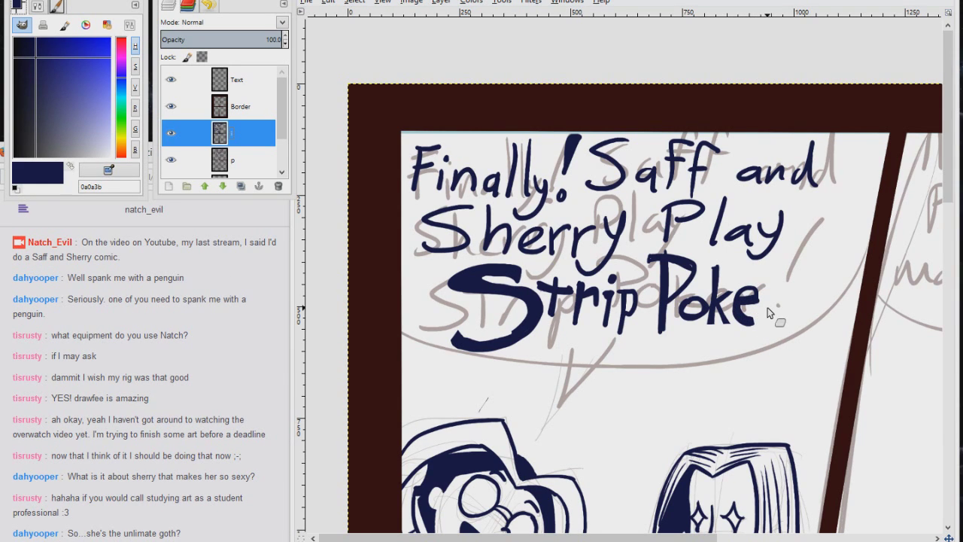
pyautogui.moveTo(772, 290)
pyautogui.mouseDown()
pyautogui.moveTo(774, 329)
pyautogui.moveTo(789, 294)
pyautogui.mouseUp()
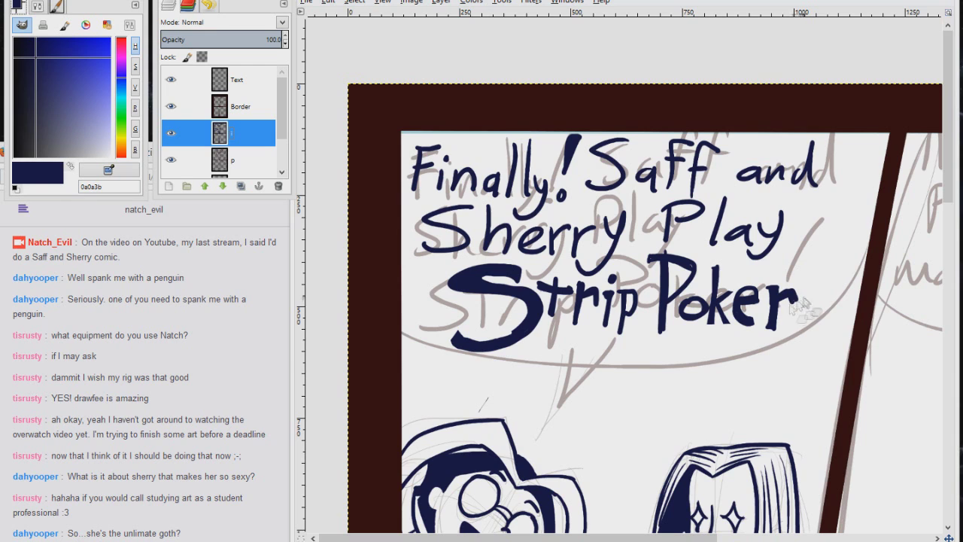
# Step: Ink the curved bubble edge under the title lettering and a pointed tail aimed at the tilted character
pyautogui.moveTo(403, 343); pyautogui.dragTo(858, 301)
pyautogui.scroll(-3, 553, 331)
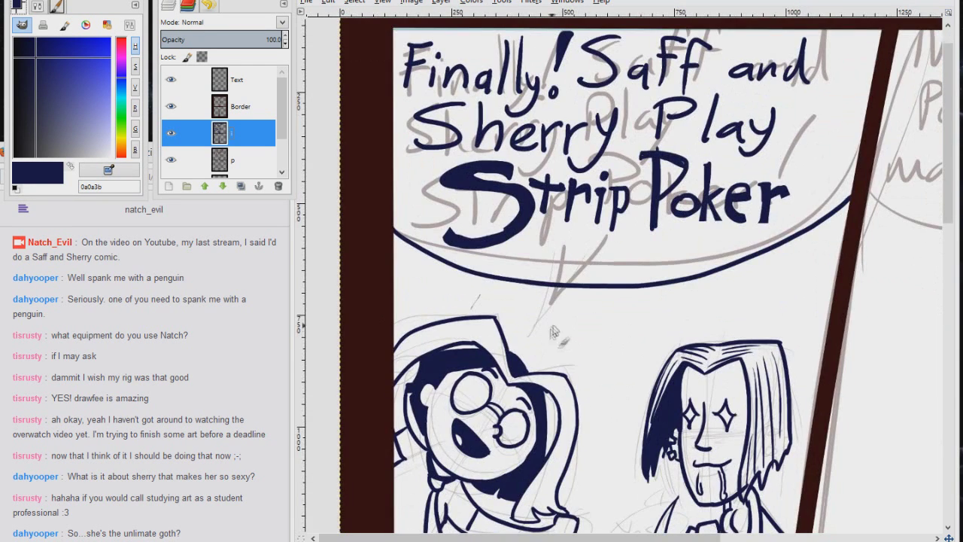
pyautogui.moveTo(549, 338); pyautogui.dragTo(588, 279)
pyautogui.moveTo(550, 338); pyautogui.dragTo(617, 279)
# Step: Erase the bubble line that crosses the opening of the title bubble's tail
pyautogui.scroll(5, 594, 290)
pyautogui.hotkey('shift', 'e')
pyautogui.moveTo(536, 207); pyautogui.dragTo(569, 235)
pyautogui.moveTo(756, 209)
pyautogui.mouseDown()
pyautogui.moveTo(726, 240)
pyautogui.moveTo(593, 309)
pyautogui.moveTo(746, 215)
pyautogui.mouseUp()
# Step: Ink the second panel character's lashed eyes with round irises and pupils, and the angular nose
pyautogui.scroll(-5, 592, 183)
pyautogui.scroll(3, 593, 184)
pyautogui.scroll(-2, 595, 203)
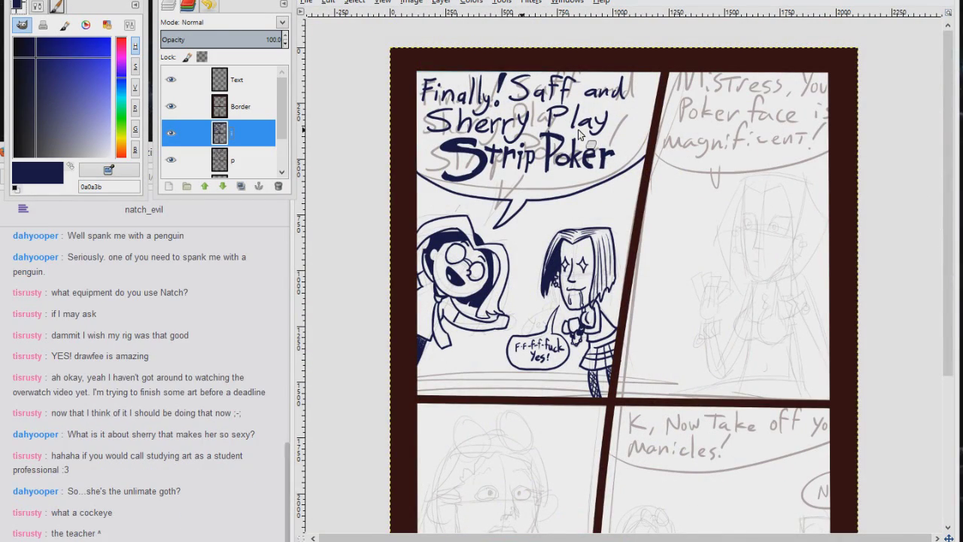
pyautogui.scroll(2, 580, 130)
pyautogui.moveTo(866, 260); pyautogui.dragTo(610, 258)
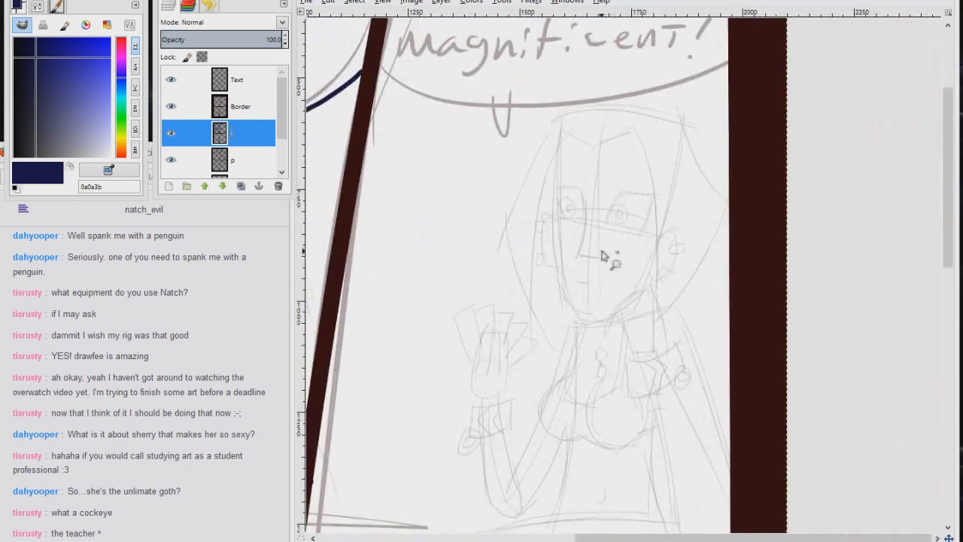
pyautogui.scroll(2, 611, 259)
pyautogui.moveTo(607, 189)
pyautogui.mouseDown()
pyautogui.moveTo(660, 118)
pyautogui.moveTo(724, 122)
pyautogui.mouseUp()
pyautogui.moveTo(609, 186)
pyautogui.mouseDown()
pyautogui.moveTo(689, 202)
pyautogui.moveTo(714, 129)
pyautogui.mouseUp()
pyautogui.moveTo(635, 157)
pyautogui.mouseDown()
pyautogui.moveTo(641, 185)
pyautogui.moveTo(622, 152)
pyautogui.mouseUp()
pyautogui.moveTo(721, 122)
pyautogui.mouseDown()
pyautogui.moveTo(735, 122)
pyautogui.moveTo(718, 156)
pyautogui.mouseUp()
pyautogui.moveTo(555, 112)
pyautogui.mouseDown()
pyautogui.moveTo(563, 197)
pyautogui.moveTo(605, 262)
pyautogui.moveTo(496, 133)
pyautogui.moveTo(517, 186)
pyautogui.moveTo(559, 185)
pyautogui.mouseUp()
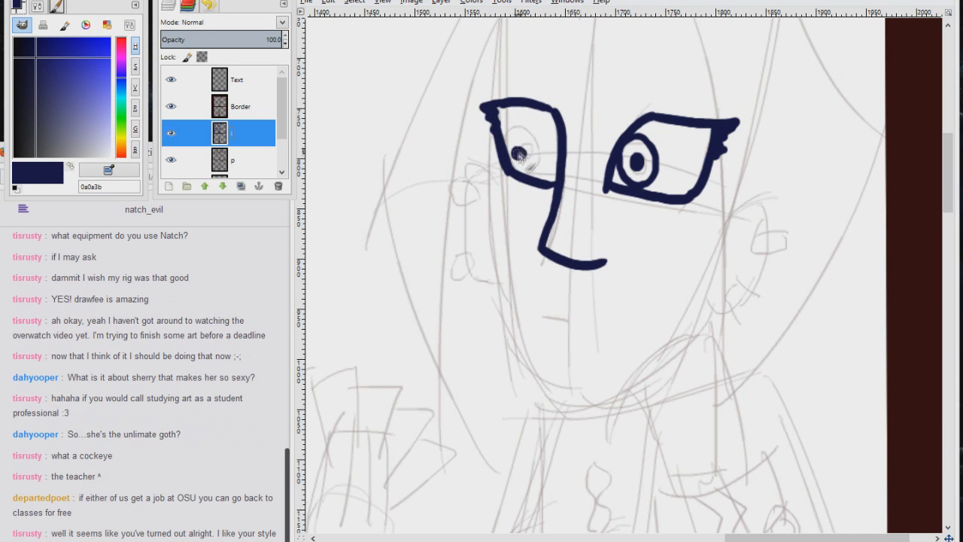
pyautogui.moveTo(536, 141); pyautogui.dragTo(527, 174)
pyautogui.moveTo(518, 151); pyautogui.dragTo(519, 157)
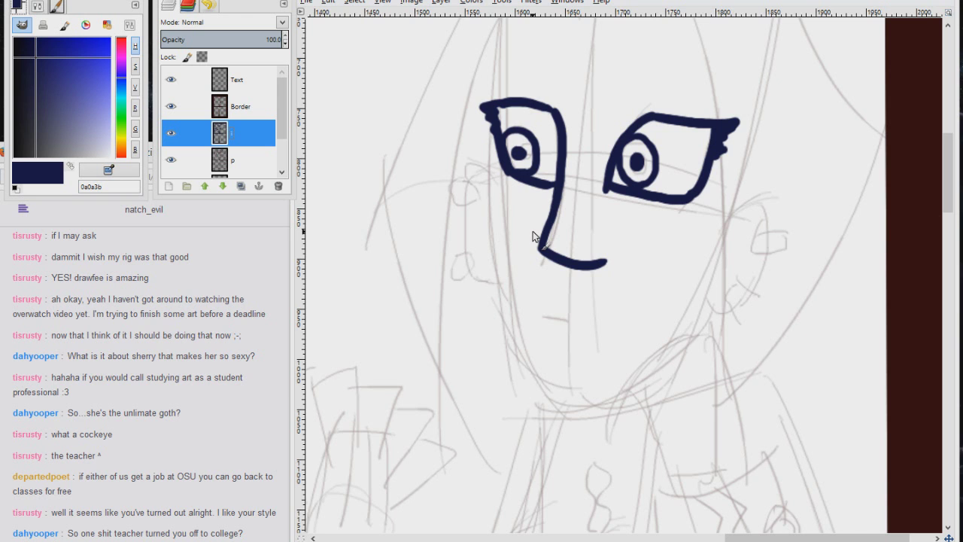
# Step: Ink the side of the face down to the chin and outline the wrist cuff with its jagged central band
pyautogui.moveTo(502, 160)
pyautogui.mouseDown()
pyautogui.moveTo(515, 331)
pyautogui.moveTo(562, 392)
pyautogui.moveTo(512, 318)
pyautogui.mouseUp()
pyautogui.moveTo(530, 331)
pyautogui.mouseDown()
pyautogui.moveTo(619, 271)
pyautogui.moveTo(654, 415)
pyautogui.mouseUp()
pyautogui.moveTo(548, 349)
pyautogui.mouseDown()
pyautogui.moveTo(585, 411)
pyautogui.moveTo(557, 302)
pyautogui.mouseUp()
pyautogui.moveTo(538, 322)
pyautogui.mouseDown()
pyautogui.moveTo(641, 285)
pyautogui.moveTo(655, 351)
pyautogui.mouseUp()
pyautogui.moveTo(539, 323)
pyautogui.mouseDown()
pyautogui.moveTo(543, 400)
pyautogui.moveTo(655, 352)
pyautogui.mouseUp()
pyautogui.moveTo(600, 314)
pyautogui.mouseDown()
pyautogui.moveTo(618, 377)
pyautogui.moveTo(591, 393)
pyautogui.mouseUp()
# Step: Select the cuff areas on both sides of the jagged band, fill them with dark navy and deselect
pyautogui.press('u')
pyautogui.click(567, 359)
pyautogui.keyDown('shift'); pyautogui.click(642, 324); pyautogui.keyUp('shift')
pyautogui.hotkey('ctrl', ',')
pyautogui.hotkey('ctrl', 'shift', 'a')
# Step: Ink the raised hand's fingers above the cuff and two long forearm lines running down below it
pyautogui.moveTo(654, 375)
pyautogui.mouseDown()
pyautogui.moveTo(604, 282)
pyautogui.moveTo(655, 372)
pyautogui.mouseUp()
pyautogui.moveTo(494, 219); pyautogui.dragTo(491, 261)
pyautogui.moveTo(492, 261); pyautogui.dragTo(517, 252)
pyautogui.moveTo(550, 300); pyautogui.dragTo(558, 313)
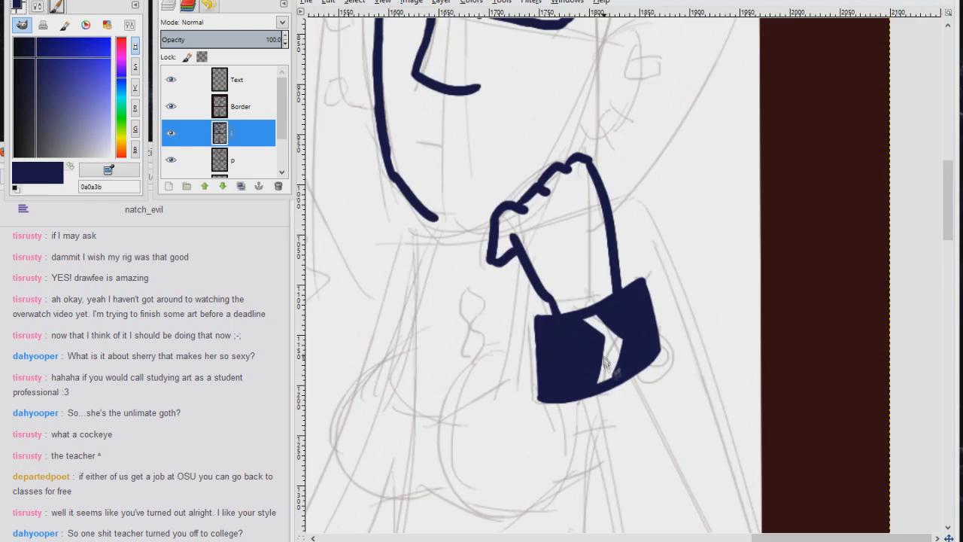
pyautogui.scroll(-2, 607, 364)
pyautogui.hscroll(1, 607, 364)
pyautogui.moveTo(427, 117); pyautogui.dragTo(500, 468)
pyautogui.scroll(1, 499, 274)
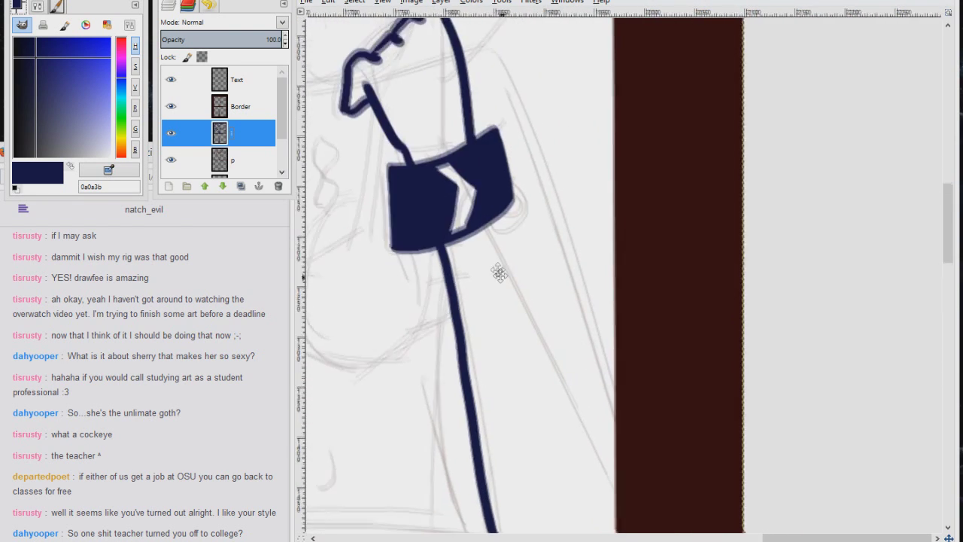
pyautogui.moveTo(500, 273); pyautogui.dragTo(456, 200)
pyautogui.moveTo(446, 152); pyautogui.dragTo(572, 460)
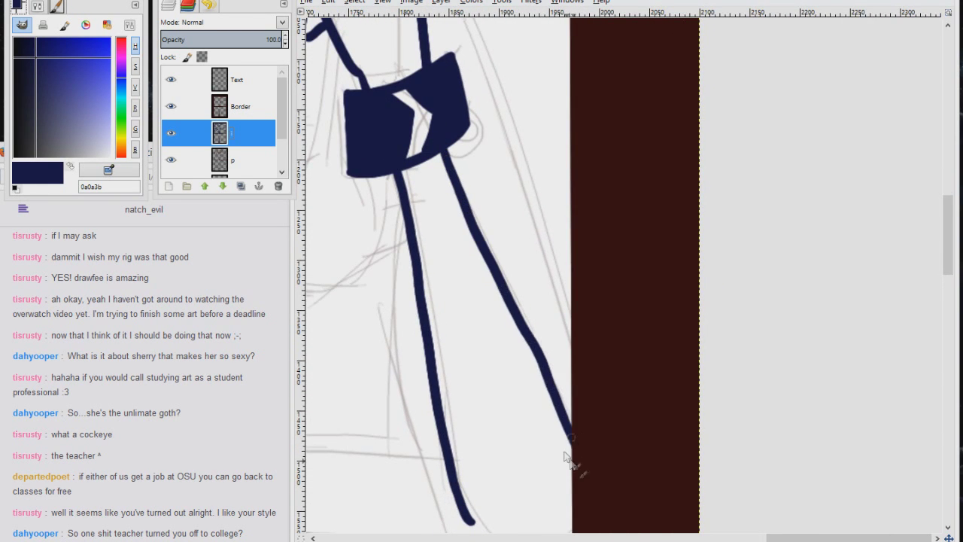
# Step: Ink the wavy chest detail, the straps on both sides and the pointed neckline of the character's top
pyautogui.scroll(-2, 530, 324)
pyautogui.hscroll(-2, 640, 281)
pyautogui.scroll(5, 640, 281)
pyautogui.hscroll(-3, 602, 316)
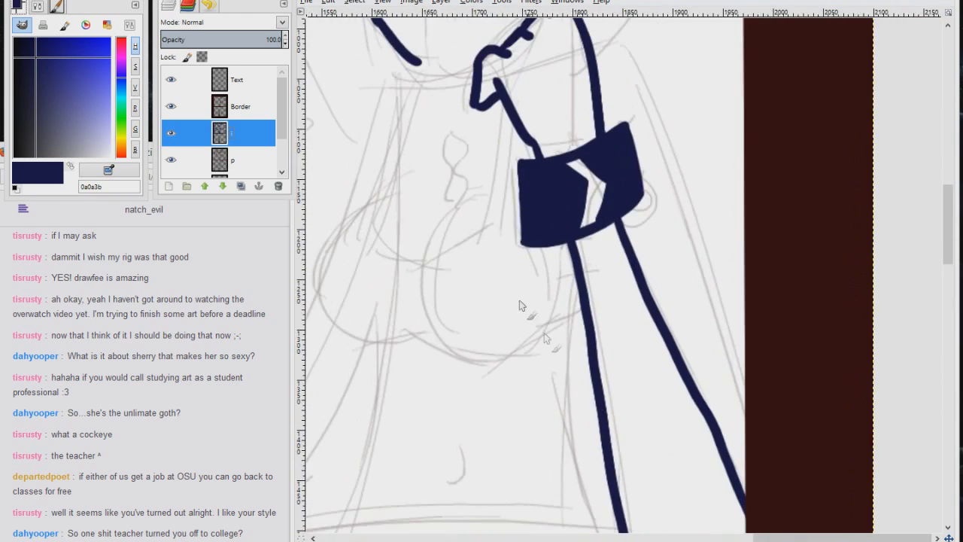
pyautogui.scroll(-1, 549, 358)
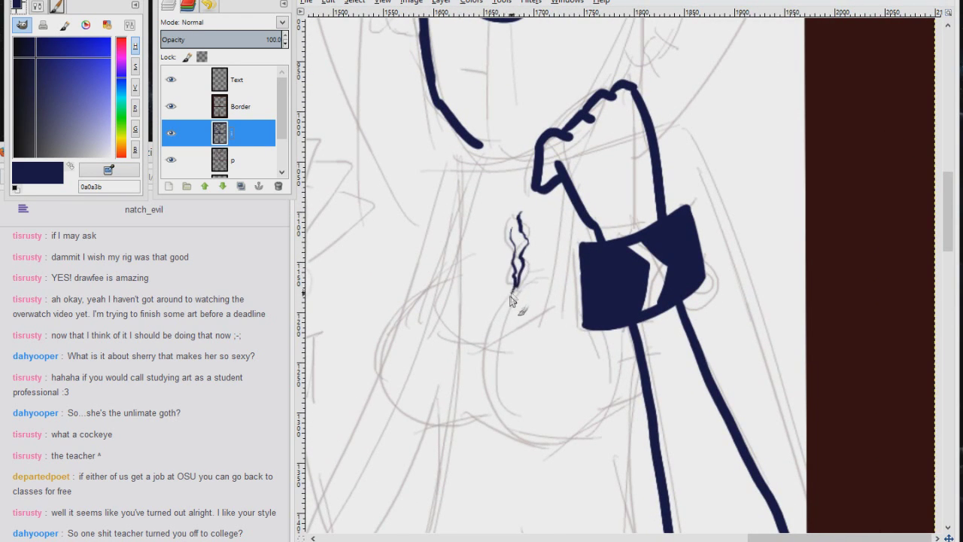
pyautogui.moveTo(532, 277); pyautogui.dragTo(493, 324)
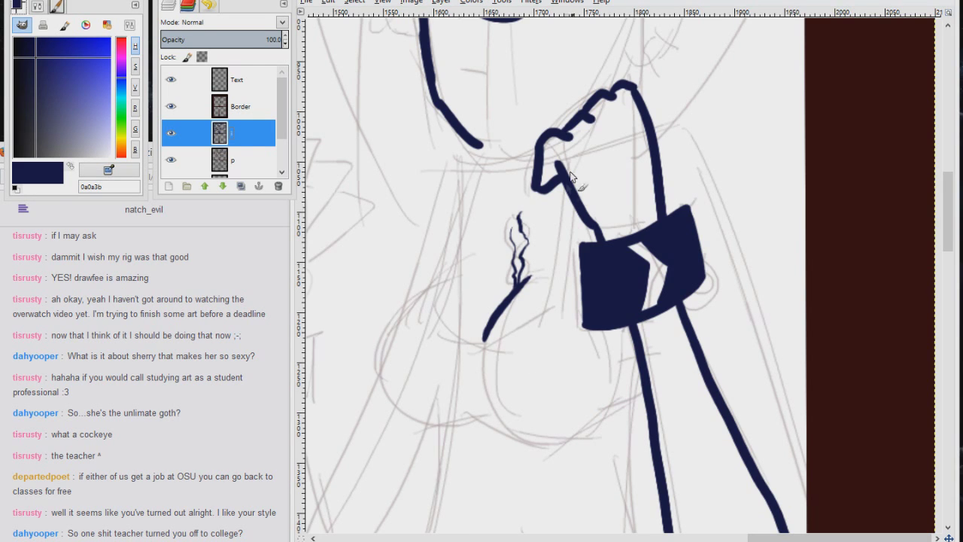
pyautogui.moveTo(566, 230); pyautogui.dragTo(551, 309)
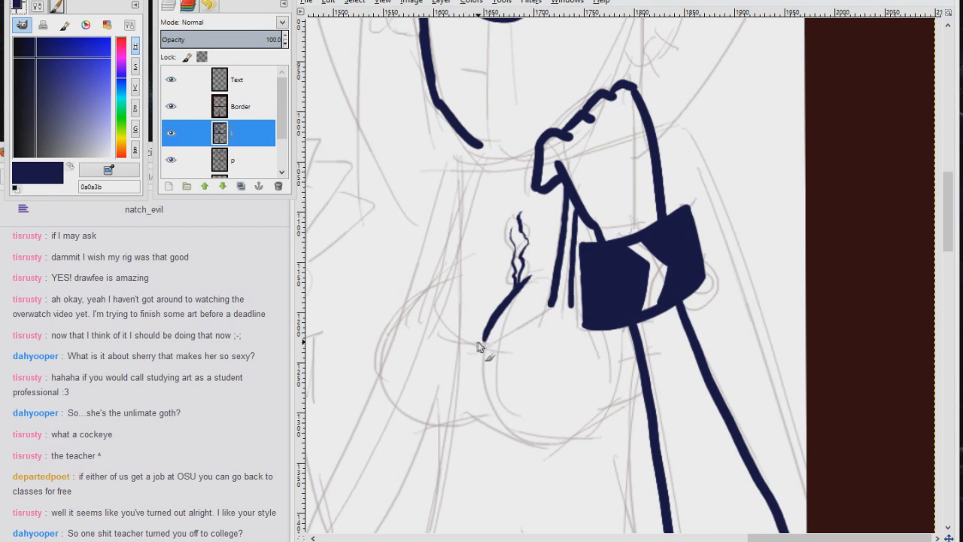
pyautogui.moveTo(475, 350); pyautogui.dragTo(539, 317)
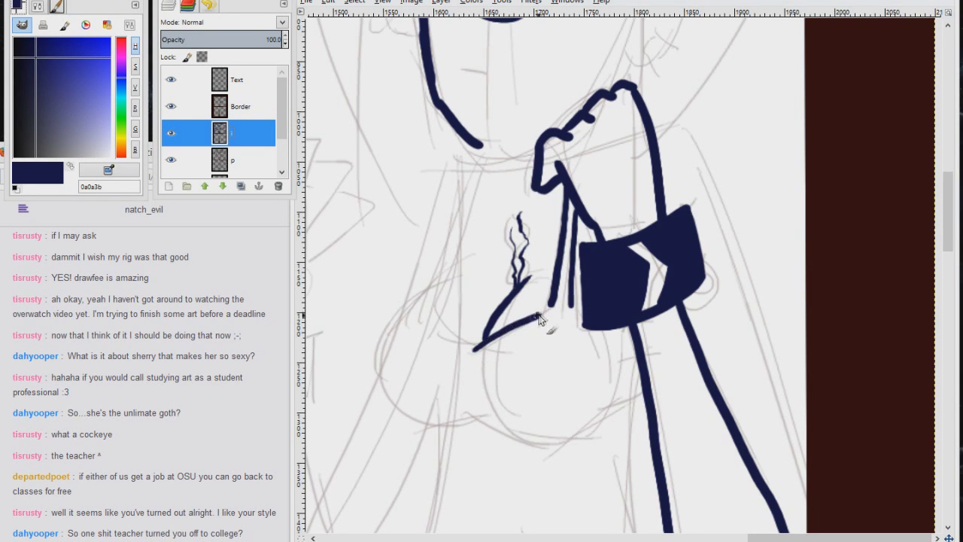
pyautogui.moveTo(473, 350); pyautogui.dragTo(433, 311)
# Step: Ink the curved chest outline and a patterned side piece of the top beneath the cuff
pyautogui.moveTo(479, 161)
pyautogui.mouseDown()
pyautogui.moveTo(433, 309)
pyautogui.moveTo(427, 296)
pyautogui.moveTo(473, 424)
pyautogui.moveTo(610, 396)
pyautogui.mouseUp()
pyautogui.moveTo(620, 335)
pyautogui.mouseDown()
pyautogui.moveTo(605, 396)
pyautogui.moveTo(646, 389)
pyautogui.mouseUp()
pyautogui.moveTo(617, 332)
pyautogui.mouseDown()
pyautogui.moveTo(640, 333)
pyautogui.moveTo(635, 384)
pyautogui.mouseUp()
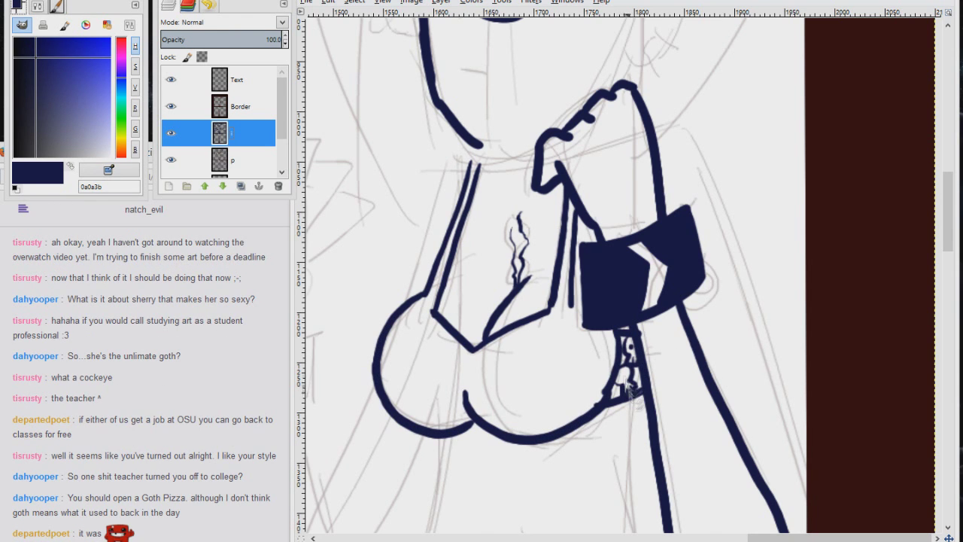
pyautogui.scroll(5, 636, 339)
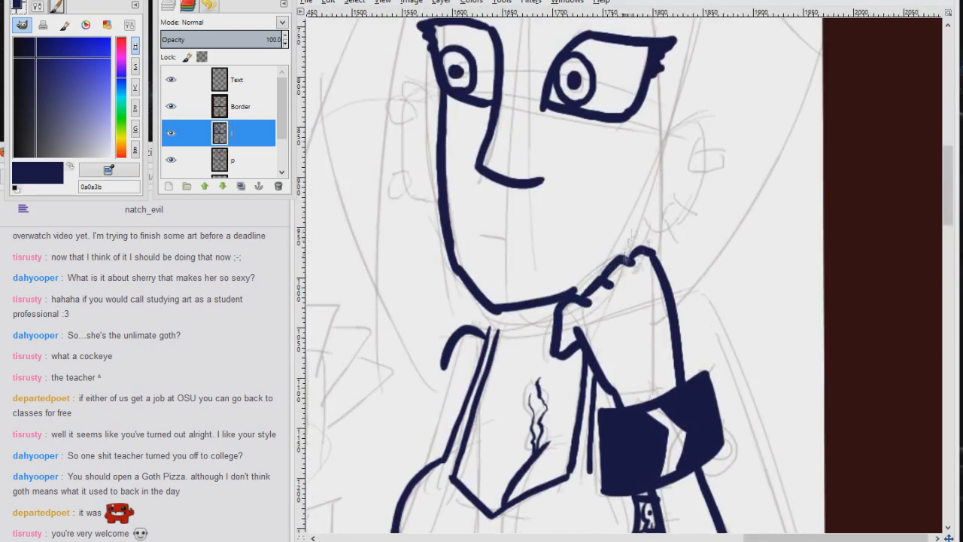
# Step: Ink the remaining jaw and cheek lines up the side of the face and the pointed hairline across the forehead
pyautogui.moveTo(576, 290); pyautogui.dragTo(641, 214)
pyautogui.scroll(5, 636, 225)
pyautogui.moveTo(424, 129)
pyautogui.mouseDown()
pyautogui.moveTo(534, 103)
pyautogui.moveTo(567, 234)
pyautogui.mouseUp()
pyautogui.scroll(-5, 561, 229)
pyautogui.moveTo(519, 84); pyautogui.dragTo(515, 246)
pyautogui.scroll(5, 520, 259)
# Step: Ink the outer hair contour over the head and down past the cheek, ending in jagged tips
pyautogui.moveTo(454, 79)
pyautogui.mouseDown()
pyautogui.moveTo(624, 129)
pyautogui.moveTo(717, 319)
pyautogui.mouseUp()
pyautogui.scroll(-5, 677, 301)
pyautogui.moveTo(672, 137)
pyautogui.mouseDown()
pyautogui.moveTo(634, 229)
pyautogui.moveTo(536, 403)
pyautogui.mouseUp()
pyautogui.scroll(5, 636, 301)
# Step: Ink the hair contour and jagged locks on the other side of the face, down to chin level
pyautogui.moveTo(565, 170); pyautogui.dragTo(491, 137)
pyautogui.moveTo(518, 141); pyautogui.dragTo(430, 454)
pyautogui.moveTo(605, 83)
pyautogui.mouseDown()
pyautogui.moveTo(510, 81)
pyautogui.moveTo(384, 329)
pyautogui.mouseUp()
pyautogui.scroll(-5, 384, 329)
pyautogui.moveTo(383, 175)
pyautogui.mouseDown()
pyautogui.moveTo(407, 322)
pyautogui.moveTo(462, 382)
pyautogui.mouseUp()
pyautogui.moveTo(424, 282); pyautogui.dragTo(463, 382)
# Step: Ink the ear, the dangling round earring and the small mouth
pyautogui.moveTo(455, 177); pyautogui.dragTo(454, 185)
pyautogui.moveTo(472, 274); pyautogui.dragTo(468, 275)
pyautogui.moveTo(490, 178)
pyautogui.mouseDown()
pyautogui.moveTo(465, 185)
pyautogui.moveTo(468, 273)
pyautogui.mouseUp()
pyautogui.moveTo(476, 289); pyautogui.dragTo(490, 298)
pyautogui.moveTo(468, 197); pyautogui.dragTo(484, 198)
pyautogui.moveTo(527, 322); pyautogui.dragTo(546, 328)
# Step: Close the hair section beside the ear and fill it with dark navy as a shadow
pyautogui.scroll(3, 520, 189)
pyautogui.moveTo(499, 113); pyautogui.dragTo(493, 205)
pyautogui.moveTo(435, 343); pyautogui.dragTo(491, 256)
pyautogui.click(484, 248)
pyautogui.press('Return')
pyautogui.click(484, 263)
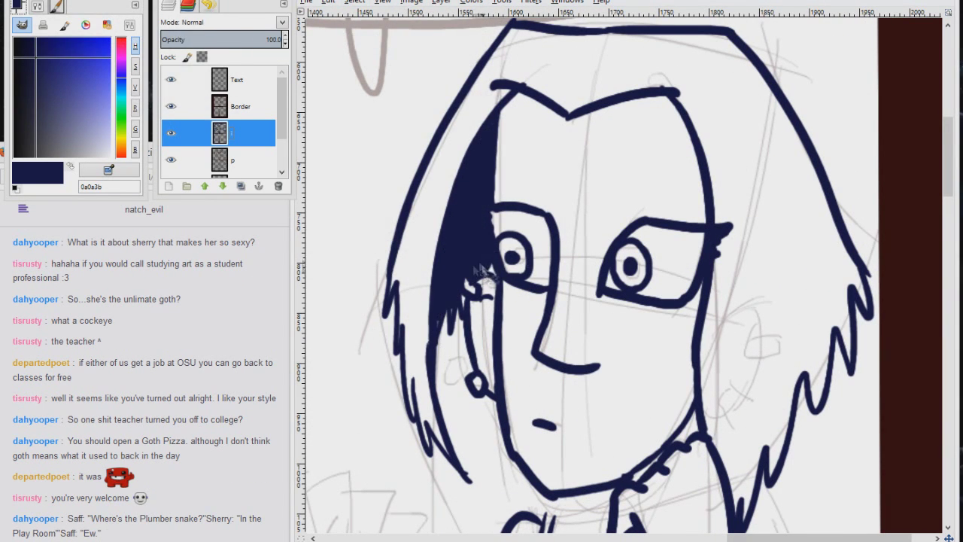
# Step: Ink long thin hair strands inside the hair mass on the side without the earring
pyautogui.moveTo(740, 228); pyautogui.dragTo(526, 287)
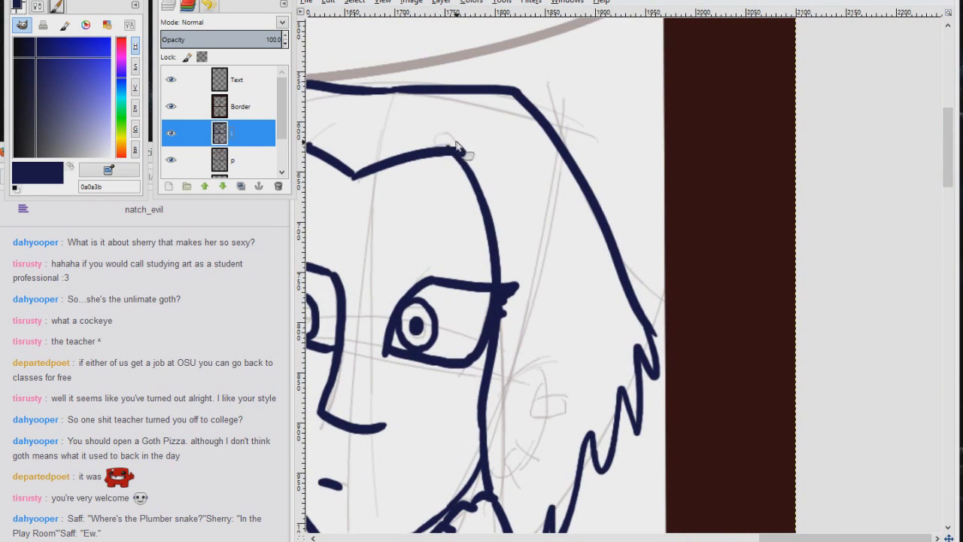
pyautogui.moveTo(522, 142); pyautogui.dragTo(602, 269)
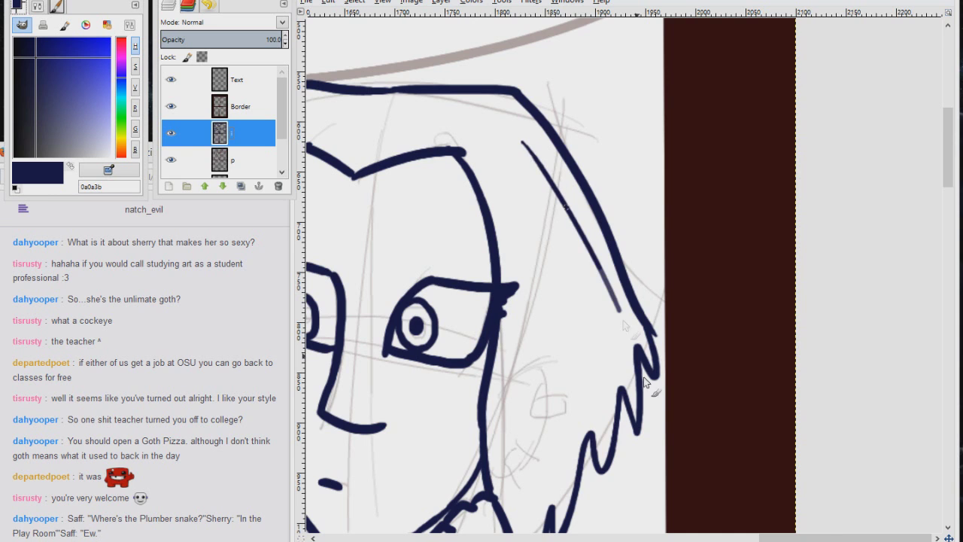
pyautogui.moveTo(516, 156); pyautogui.dragTo(612, 401)
pyautogui.moveTo(495, 172); pyautogui.dragTo(543, 354)
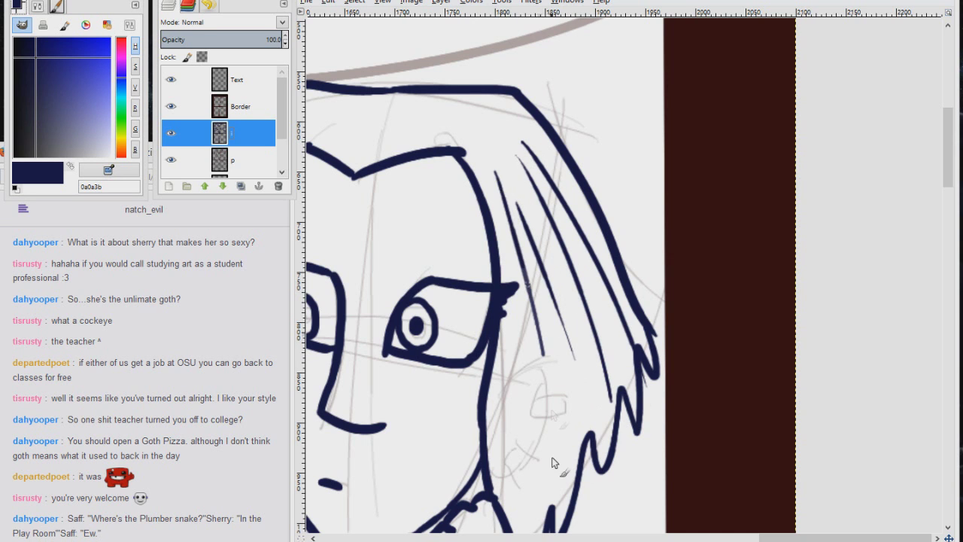
pyautogui.moveTo(520, 317)
pyautogui.mouseDown()
pyautogui.moveTo(489, 200)
pyautogui.moveTo(503, 432)
pyautogui.mouseUp()
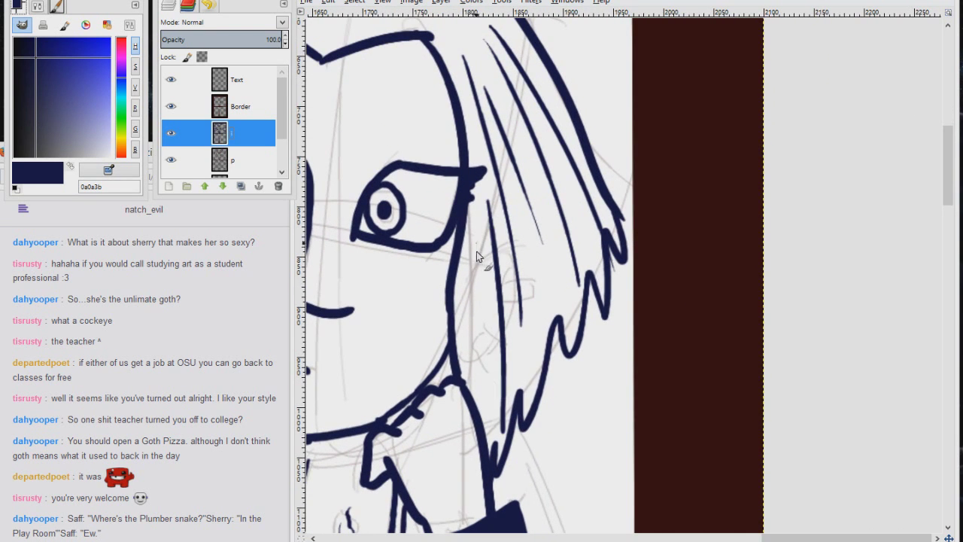
pyautogui.moveTo(476, 245); pyautogui.dragTo(479, 415)
pyautogui.moveTo(467, 260); pyautogui.dragTo(470, 387)
# Step: Ink thin hair strands along the shadowed hair section on the earring side
pyautogui.moveTo(527, 213)
pyautogui.mouseDown()
pyautogui.moveTo(543, 356)
pyautogui.moveTo(639, 292)
pyautogui.moveTo(741, 313)
pyautogui.mouseUp()
pyautogui.moveTo(453, 129); pyautogui.dragTo(384, 379)
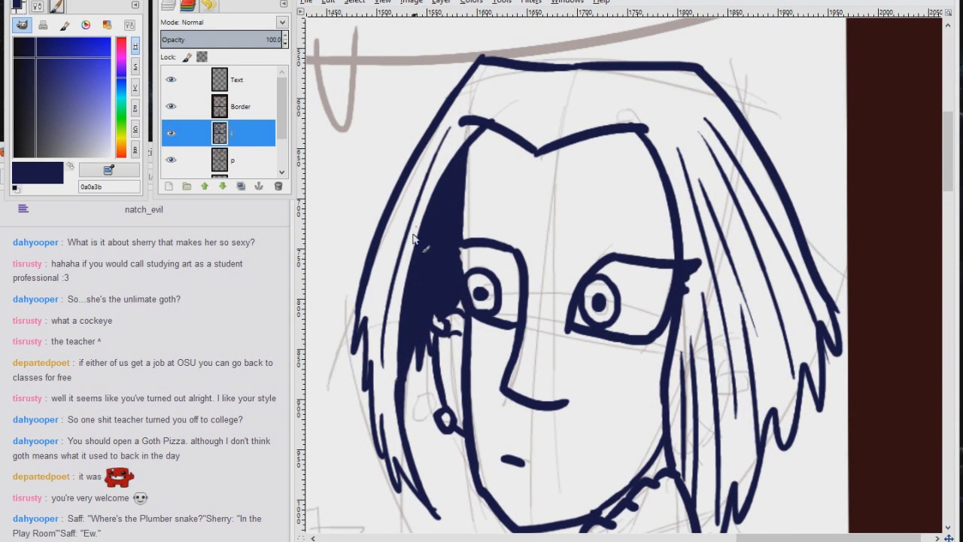
pyautogui.moveTo(416, 227); pyautogui.dragTo(395, 461)
pyautogui.moveTo(411, 204); pyautogui.dragTo(368, 369)
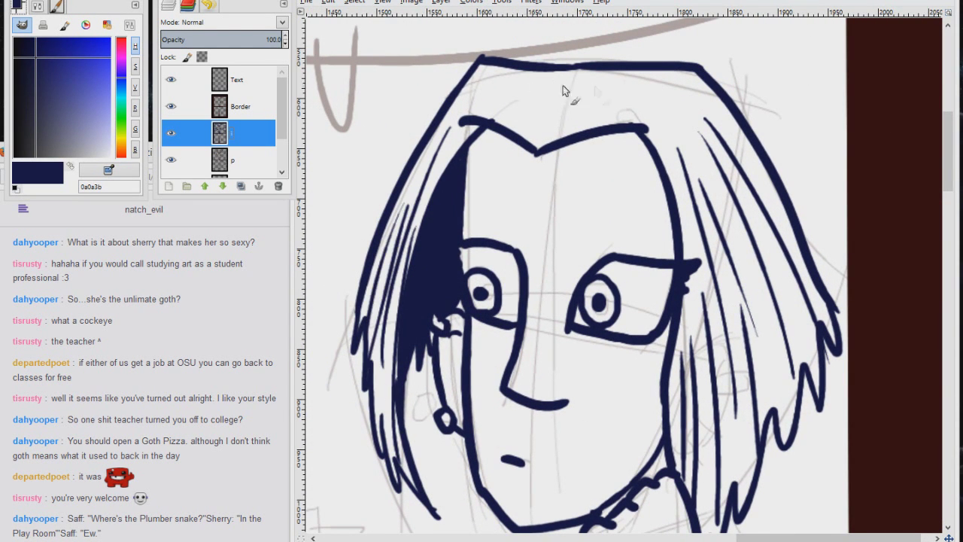
# Step: Ink short strands across the top of the hair above the hairline and touch up the hair shadow's edge
pyautogui.moveTo(694, 89); pyautogui.dragTo(584, 99)
pyautogui.moveTo(661, 102)
pyautogui.mouseDown()
pyautogui.moveTo(555, 119)
pyautogui.moveTo(544, 136)
pyautogui.mouseUp()
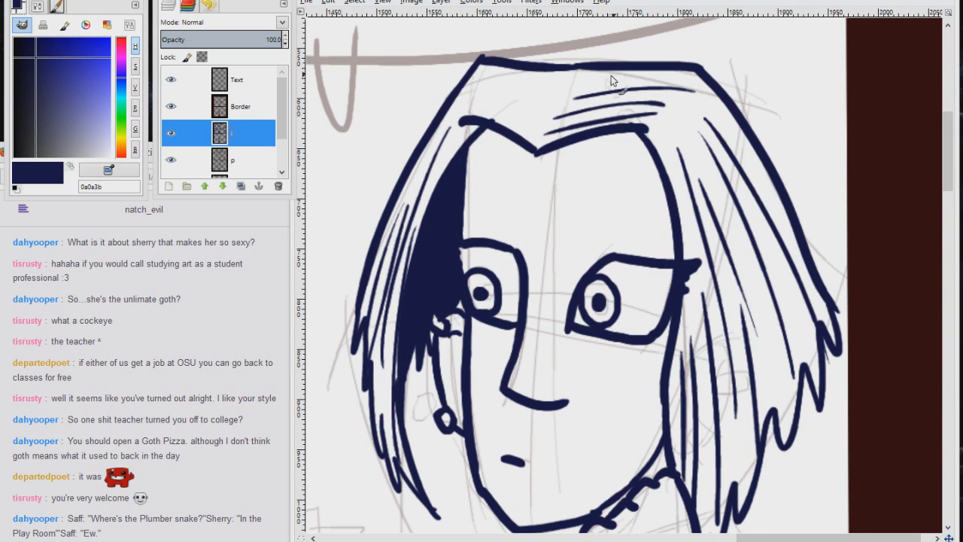
pyautogui.moveTo(678, 77); pyautogui.dragTo(586, 80)
pyautogui.moveTo(484, 93); pyautogui.dragTo(530, 113)
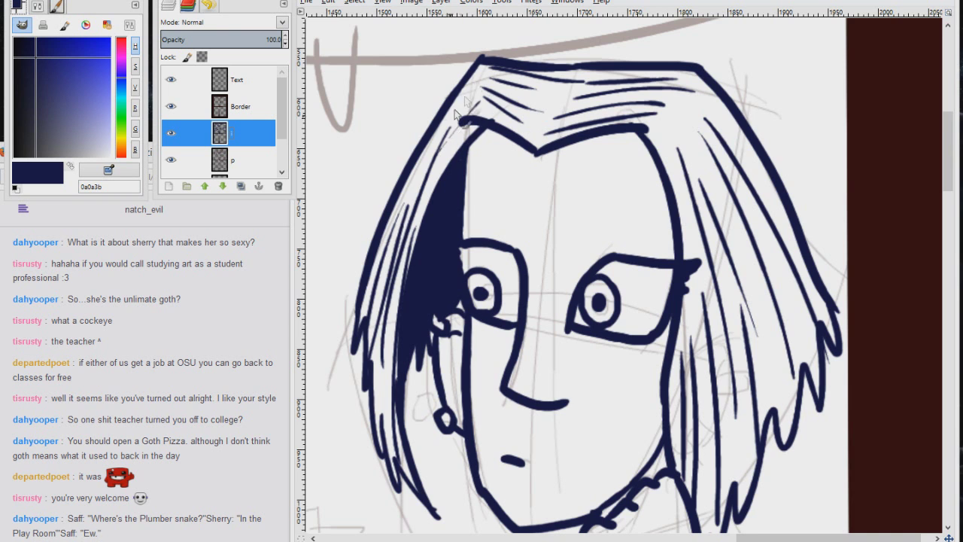
pyautogui.moveTo(476, 83); pyautogui.dragTo(397, 222)
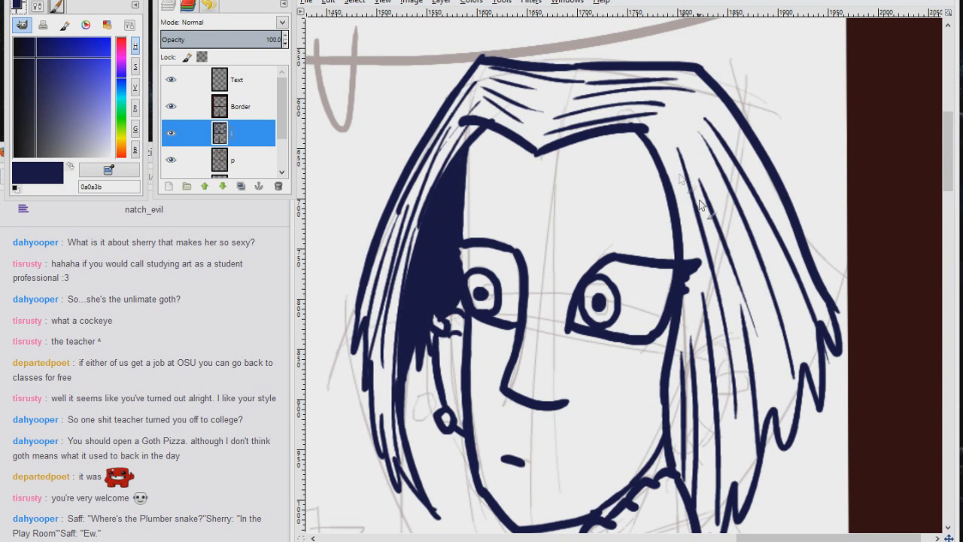
pyautogui.moveTo(700, 256); pyautogui.dragTo(680, 277)
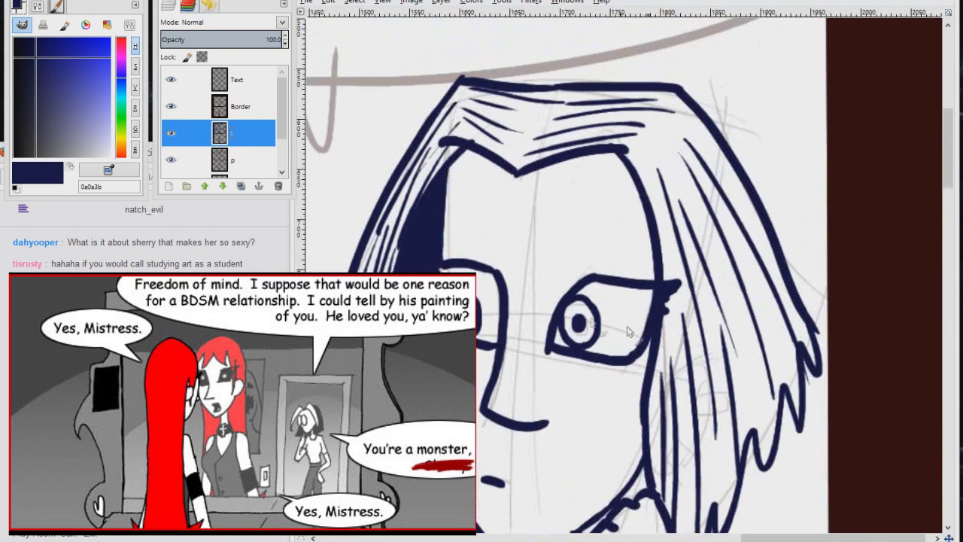
pyautogui.moveTo(452, 173); pyautogui.dragTo(450, 214)
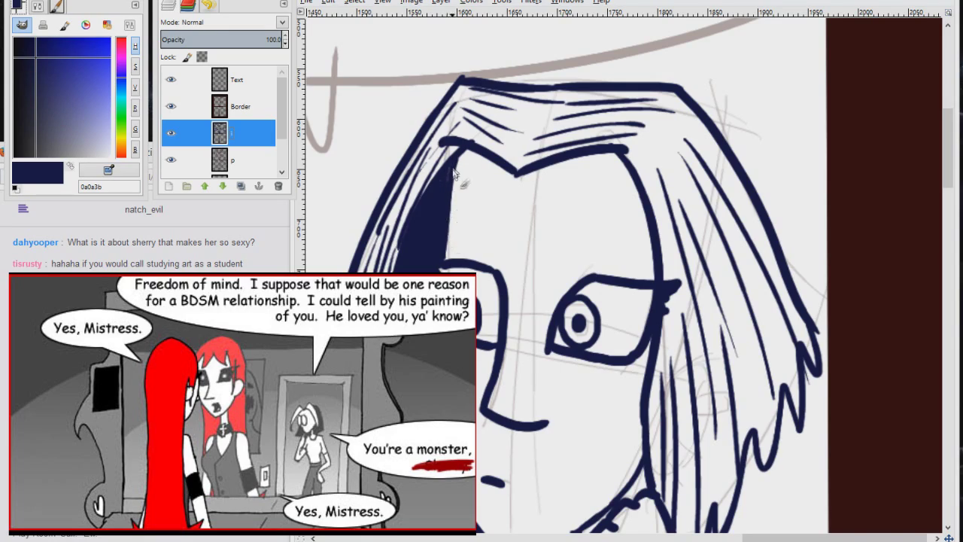
# Step: Ink the neck, the choker with its round ornament and the line of the upper arm
pyautogui.scroll(-10, 485, 240)
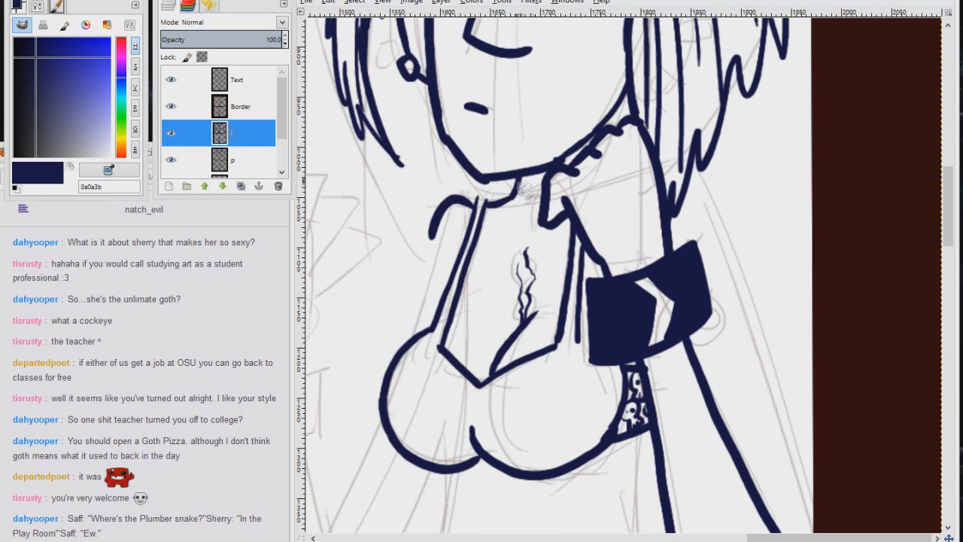
pyautogui.moveTo(505, 191)
pyautogui.mouseDown()
pyautogui.moveTo(516, 200)
pyautogui.moveTo(576, 109)
pyautogui.mouseUp()
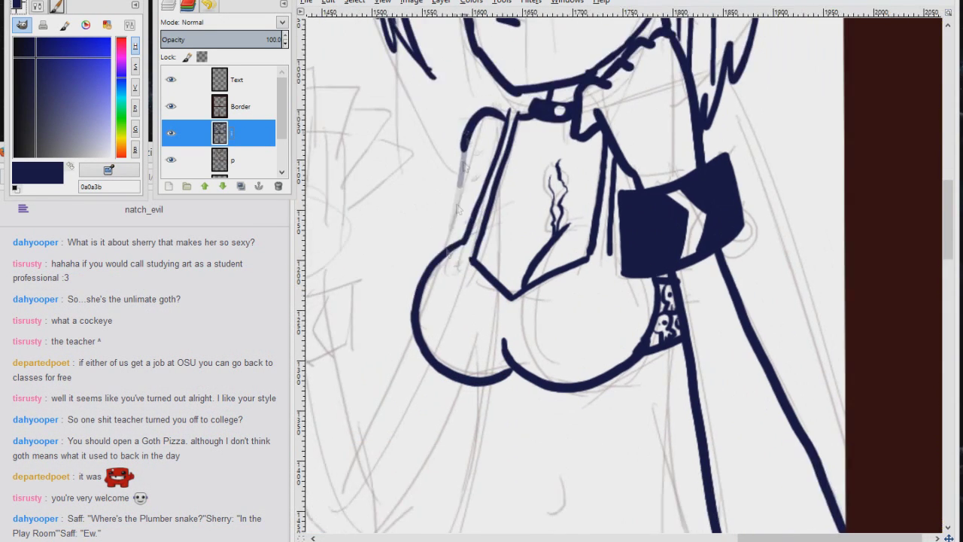
pyautogui.moveTo(480, 143); pyautogui.dragTo(466, 245)
# Step: Ink the card-holding hand's fingers and palm, and its cuff outline with a jagged band
pyautogui.moveTo(466, 244); pyautogui.dragTo(651, 279)
pyautogui.moveTo(490, 324)
pyautogui.mouseDown()
pyautogui.moveTo(494, 167)
pyautogui.moveTo(522, 163)
pyautogui.moveTo(490, 172)
pyautogui.moveTo(486, 259)
pyautogui.mouseUp()
pyautogui.moveTo(515, 165)
pyautogui.mouseDown()
pyautogui.moveTo(508, 259)
pyautogui.moveTo(531, 256)
pyautogui.mouseUp()
pyautogui.moveTo(531, 181); pyautogui.dragTo(530, 314)
pyautogui.moveTo(471, 328); pyautogui.dragTo(557, 313)
pyautogui.moveTo(555, 313); pyautogui.dragTo(550, 386)
pyautogui.moveTo(466, 331); pyautogui.dragTo(548, 384)
pyautogui.moveTo(519, 332)
pyautogui.mouseDown()
pyautogui.moveTo(503, 351)
pyautogui.moveTo(526, 382)
pyautogui.mouseUp()
pyautogui.moveTo(488, 330)
pyautogui.mouseDown()
pyautogui.moveTo(503, 382)
pyautogui.moveTo(433, 254)
pyautogui.moveTo(425, 278)
pyautogui.mouseUp()
# Step: Fill the card-holding hand's cuff around the jagged band with dark navy and deselect
pyautogui.hotkey('ctrl', 'g')
pyautogui.press('Return')
pyautogui.hotkey('ctrl', ',')
pyautogui.hotkey('ctrl', 'shift', 'a')
# Step: Ink the fan of playing cards held above the hand's fingers
pyautogui.scroll(4, 433, 271)
pyautogui.hscroll(1, 433, 271)
pyautogui.moveTo(410, 226); pyautogui.dragTo(447, 211)
pyautogui.moveTo(399, 150); pyautogui.dragTo(414, 272)
pyautogui.moveTo(449, 215); pyautogui.dragTo(474, 249)
pyautogui.moveTo(482, 180); pyautogui.dragTo(496, 248)
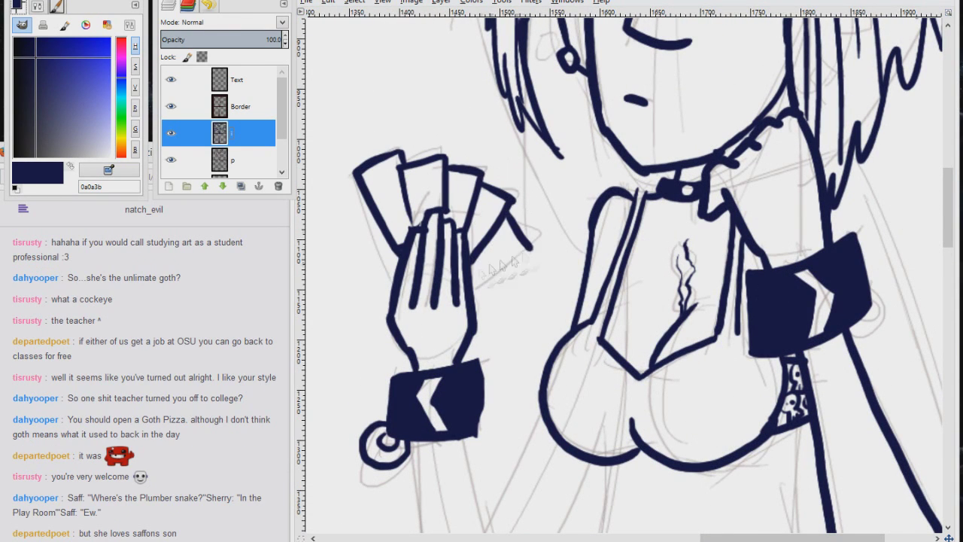
pyautogui.moveTo(516, 201); pyautogui.dragTo(482, 290)
# Step: Ink the bent forearm and elbow below the cuff and the curved table edge across the panel
pyautogui.scroll(-3, 520, 460)
pyautogui.hscroll(1, 527, 376)
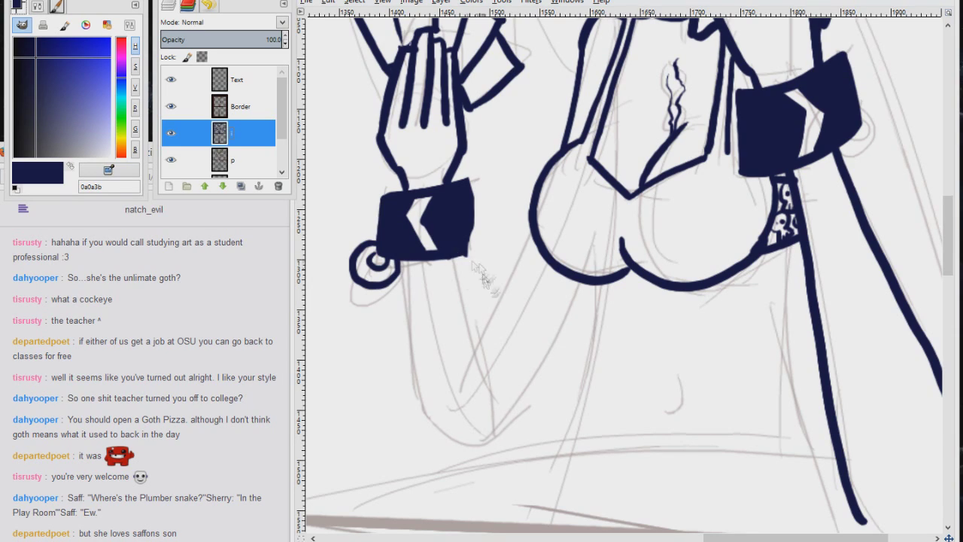
pyautogui.moveTo(455, 260); pyautogui.dragTo(504, 388)
pyautogui.moveTo(405, 260); pyautogui.dragTo(511, 427)
pyautogui.moveTo(591, 283); pyautogui.dragTo(514, 427)
pyautogui.scroll(-3, 533, 402)
pyautogui.hscroll(-2, 533, 402)
pyautogui.hscroll(2, 625, 302)
pyautogui.moveTo(312, 329)
pyautogui.mouseDown()
pyautogui.moveTo(667, 273)
pyautogui.moveTo(843, 277)
pyautogui.mouseUp()
# Step: Ink the stacked deck of cards lying on the table
pyautogui.scroll(-2, 794, 228)
pyautogui.moveTo(615, 256); pyautogui.dragTo(663, 238)
pyautogui.moveTo(615, 265); pyautogui.dragTo(664, 247)
pyautogui.moveTo(615, 277); pyautogui.dragTo(672, 249)
pyautogui.moveTo(662, 239); pyautogui.dragTo(661, 276)
pyautogui.moveTo(626, 224); pyautogui.dragTo(664, 239)
pyautogui.moveTo(626, 225)
pyautogui.mouseDown()
pyautogui.moveTo(579, 245)
pyautogui.moveTo(600, 275)
pyautogui.mouseUp()
# Step: Ink the loose cards on both sides of the deck and the poker chips on the table
pyautogui.moveTo(693, 281); pyautogui.dragTo(712, 253)
pyautogui.moveTo(515, 252); pyautogui.dragTo(539, 278)
pyautogui.moveTo(484, 266); pyautogui.dragTo(498, 283)
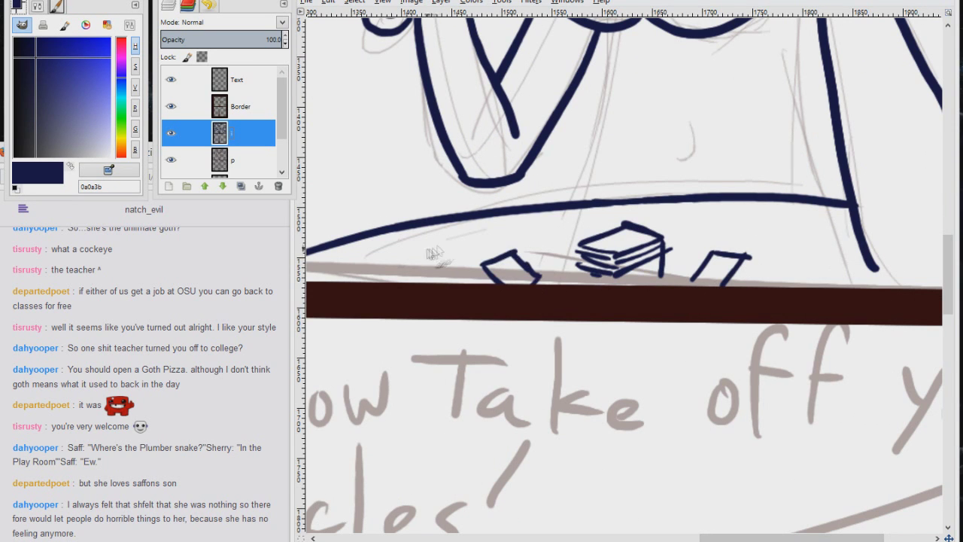
pyautogui.moveTo(442, 245); pyautogui.dragTo(445, 249)
pyautogui.moveTo(402, 257); pyautogui.dragTo(443, 254)
pyautogui.moveTo(522, 226)
pyautogui.mouseDown()
pyautogui.moveTo(509, 233)
pyautogui.moveTo(539, 232)
pyautogui.mouseUp()
pyautogui.moveTo(456, 267); pyautogui.dragTo(470, 269)
# Step: Ink the waist line beside the bent arm, the navel and the short rib marks on the belly
pyautogui.moveTo(612, 32)
pyautogui.mouseDown()
pyautogui.moveTo(549, 206)
pyautogui.moveTo(509, 374)
pyautogui.mouseUp()
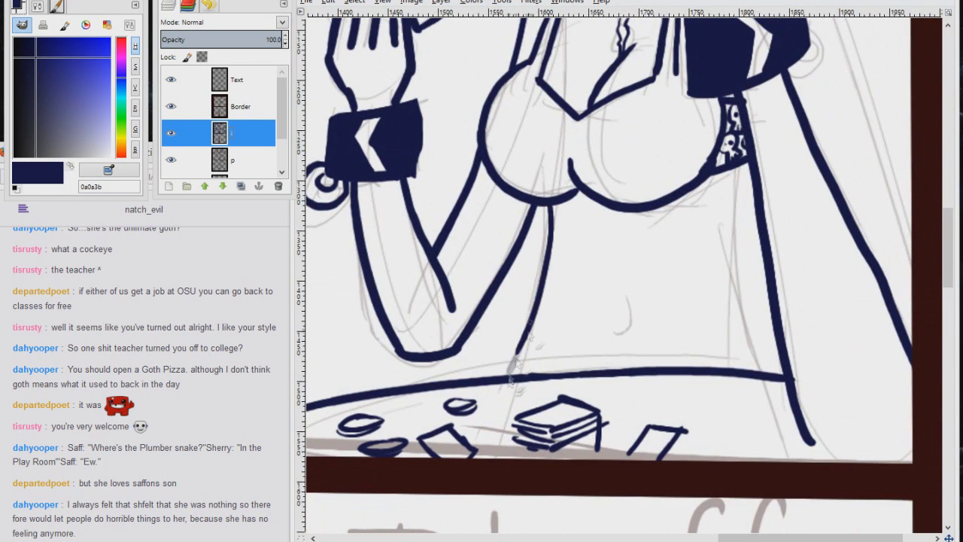
pyautogui.moveTo(629, 310); pyautogui.dragTo(615, 332)
pyautogui.moveTo(656, 268); pyautogui.dragTo(597, 305)
pyautogui.moveTo(585, 259); pyautogui.dragTo(615, 297)
pyautogui.moveTo(536, 268); pyautogui.dragTo(523, 285)
# Step: Ink the curved lower end of the lowered arm and the waist line next to it
pyautogui.moveTo(664, 308); pyautogui.dragTo(453, 496)
pyautogui.moveTo(530, 124); pyautogui.dragTo(644, 427)
pyautogui.moveTo(640, 429); pyautogui.dragTo(606, 125)
pyautogui.moveTo(504, 352); pyautogui.dragTo(606, 373)
pyautogui.moveTo(463, 302)
pyautogui.mouseDown()
pyautogui.moveTo(607, 247)
pyautogui.moveTo(740, 365)
pyautogui.mouseUp()
pyautogui.moveTo(717, 156)
pyautogui.mouseDown()
pyautogui.moveTo(716, 334)
pyautogui.moveTo(736, 334)
pyautogui.moveTo(746, 361)
pyautogui.mouseUp()
pyautogui.hotkey('ctrl', 'z')
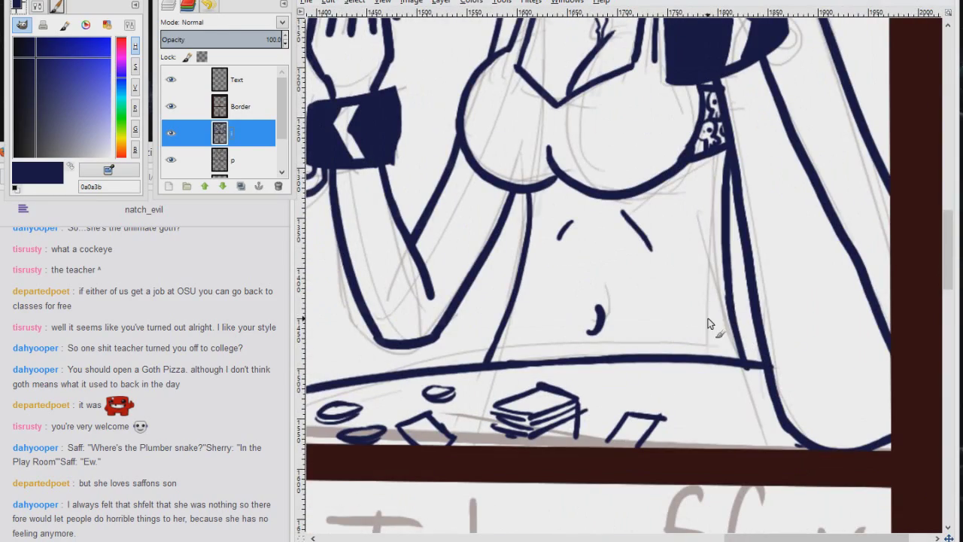
# Step: Letter the word "Mistress," in dark navy at the start of the second panel's speech bubble
pyautogui.scroll(-3, 652, 323)
pyautogui.moveTo(652, 248); pyautogui.dragTo(652, 422)
pyautogui.scroll(2, 566, 150)
pyautogui.moveTo(566, 151); pyautogui.dragTo(566, 266)
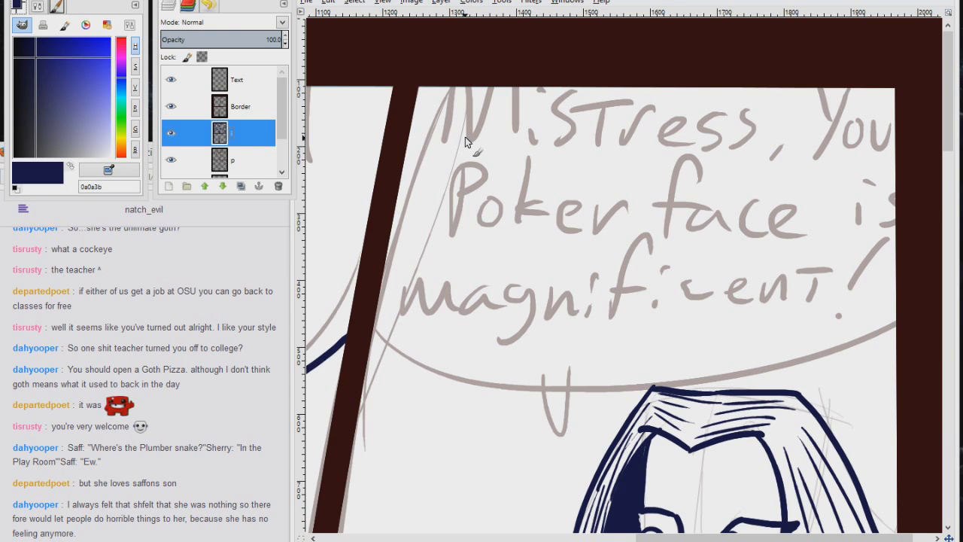
pyautogui.moveTo(433, 96); pyautogui.dragTo(428, 144)
pyautogui.moveTo(452, 100); pyautogui.dragTo(457, 140)
pyautogui.moveTo(465, 126)
pyautogui.mouseDown()
pyautogui.moveTo(490, 118)
pyautogui.moveTo(486, 143)
pyautogui.moveTo(511, 131)
pyautogui.moveTo(496, 119)
pyautogui.moveTo(537, 119)
pyautogui.mouseUp()
pyautogui.moveTo(530, 126)
pyautogui.mouseDown()
pyautogui.moveTo(536, 155)
pyautogui.moveTo(557, 126)
pyautogui.mouseUp()
pyautogui.moveTo(561, 141); pyautogui.dragTo(579, 155)
pyautogui.moveTo(611, 127)
pyautogui.mouseDown()
pyautogui.moveTo(591, 158)
pyautogui.moveTo(624, 150)
pyautogui.mouseUp()
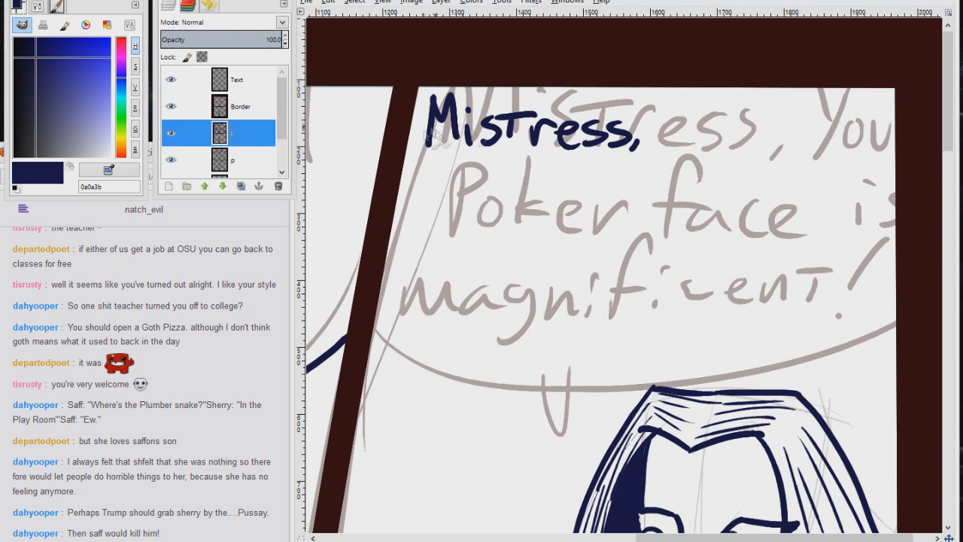
# Step: Letter "Your" at the end of the first line and "Poker" on the second line of the bubble
pyautogui.moveTo(676, 103); pyautogui.dragTo(690, 127)
pyautogui.moveTo(698, 93); pyautogui.dragTo(669, 156)
pyautogui.moveTo(717, 125); pyautogui.dragTo(715, 126)
pyautogui.moveTo(729, 125)
pyautogui.mouseDown()
pyautogui.moveTo(732, 148)
pyautogui.moveTo(753, 154)
pyautogui.moveTo(795, 120)
pyautogui.mouseUp()
pyautogui.moveTo(461, 164)
pyautogui.mouseDown()
pyautogui.moveTo(465, 225)
pyautogui.moveTo(461, 197)
pyautogui.mouseUp()
pyautogui.moveTo(519, 164)
pyautogui.mouseDown()
pyautogui.moveTo(563, 226)
pyautogui.moveTo(587, 225)
pyautogui.mouseUp()
pyautogui.moveTo(593, 218); pyautogui.dragTo(618, 205)
pyautogui.moveTo(405, 183); pyautogui.dragTo(407, 198)
pyautogui.moveTo(420, 199); pyautogui.dragTo(428, 197)
pyautogui.moveTo(432, 182); pyautogui.dragTo(435, 199)
pyautogui.moveTo(449, 198); pyautogui.dragTo(457, 197)
pyautogui.moveTo(654, 170); pyautogui.dragTo(640, 231)
pyautogui.hotkey('ctrl', 'z')
pyautogui.hotkey('ctrl', 'z')
pyautogui.hotkey('ctrl', 'z')
pyautogui.hotkey('ctrl', 'z')
pyautogui.hotkey('ctrl', 'z')
pyautogui.hotkey('ctrl', 'z')
# Step: Letter "Face is" after "Poker" on the speech bubble's second line
pyautogui.moveTo(638, 202)
pyautogui.mouseDown()
pyautogui.moveTo(662, 196)
pyautogui.moveTo(692, 231)
pyautogui.mouseUp()
pyautogui.moveTo(718, 210); pyautogui.dragTo(731, 228)
pyautogui.moveTo(740, 220); pyautogui.dragTo(765, 228)
pyautogui.moveTo(813, 210); pyautogui.dragTo(814, 230)
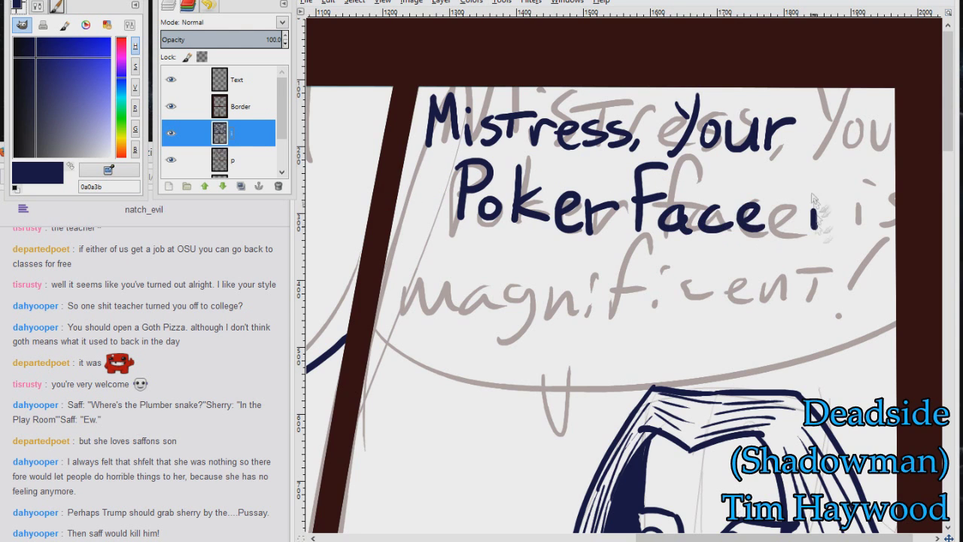
pyautogui.click(812, 194)
pyautogui.moveTo(857, 195); pyautogui.dragTo(838, 229)
# Step: Switch to the web browser, check the spelling with the search text "Magnifi" in a new tab, and return to the drawing
pyautogui.click(83, 478)
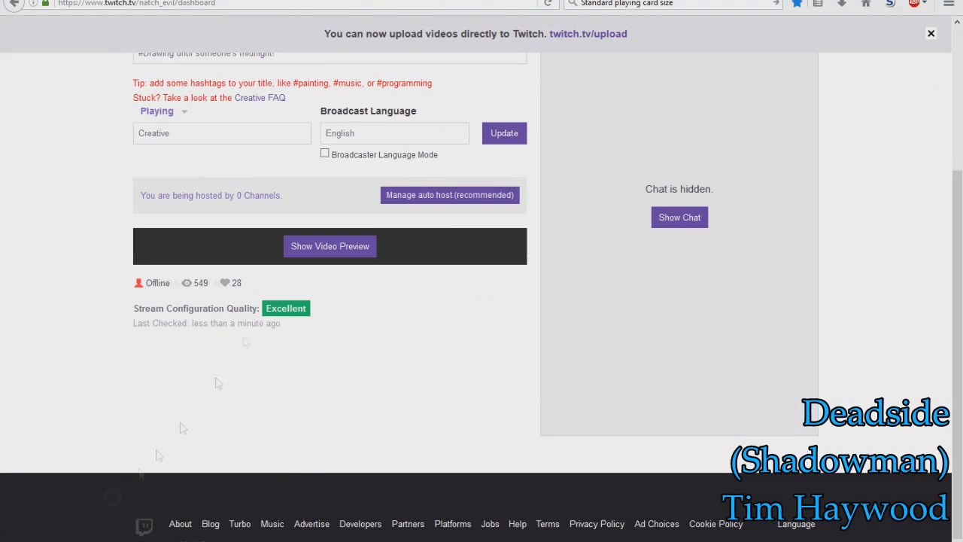
pyautogui.hotkey('ctrl', 't')
pyautogui.click(675, 3)
pyautogui.write('Magnifi')
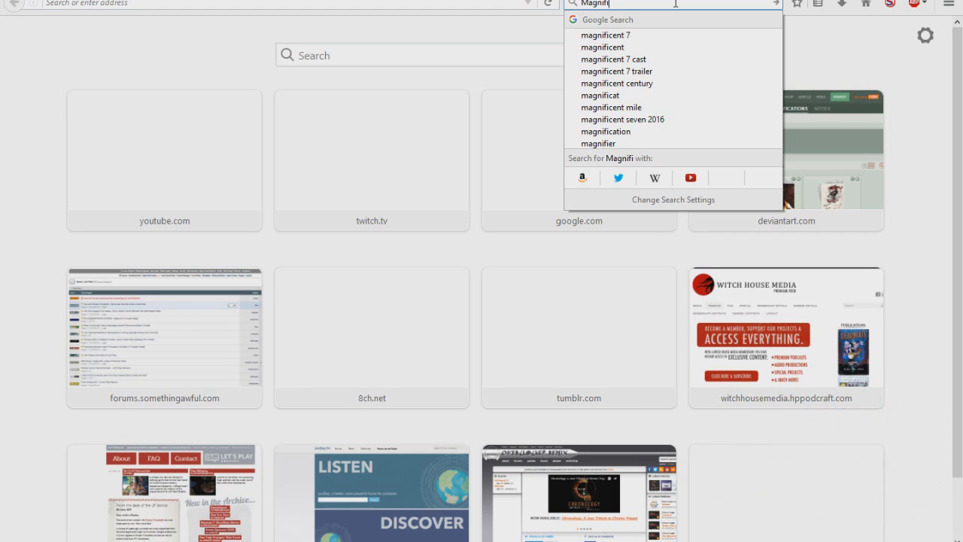
pyautogui.hotkey('alt', 'Tab')
# Step: Letter "magnificent!" as the third line of the speech bubble
pyautogui.moveTo(408, 297); pyautogui.dragTo(457, 295)
pyautogui.moveTo(486, 276); pyautogui.dragTo(489, 314)
pyautogui.moveTo(521, 297); pyautogui.dragTo(543, 294)
pyautogui.moveTo(583, 252); pyautogui.dragTo(571, 292)
pyautogui.moveTo(597, 272); pyautogui.dragTo(598, 295)
pyautogui.moveTo(639, 265); pyautogui.dragTo(650, 294)
pyautogui.moveTo(683, 271); pyautogui.dragTo(726, 290)
pyautogui.moveTo(767, 257); pyautogui.dragTo(749, 277)
# Step: Ink the bubble's curved lower edge beneath the text and a pointed tail leading towards the character's head
pyautogui.moveTo(665, 351); pyautogui.dragTo(646, 281)
pyautogui.moveTo(356, 229); pyautogui.dragTo(888, 223)
pyautogui.moveTo(538, 243); pyautogui.dragTo(562, 363)
pyautogui.moveTo(490, 250); pyautogui.dragTo(564, 365)
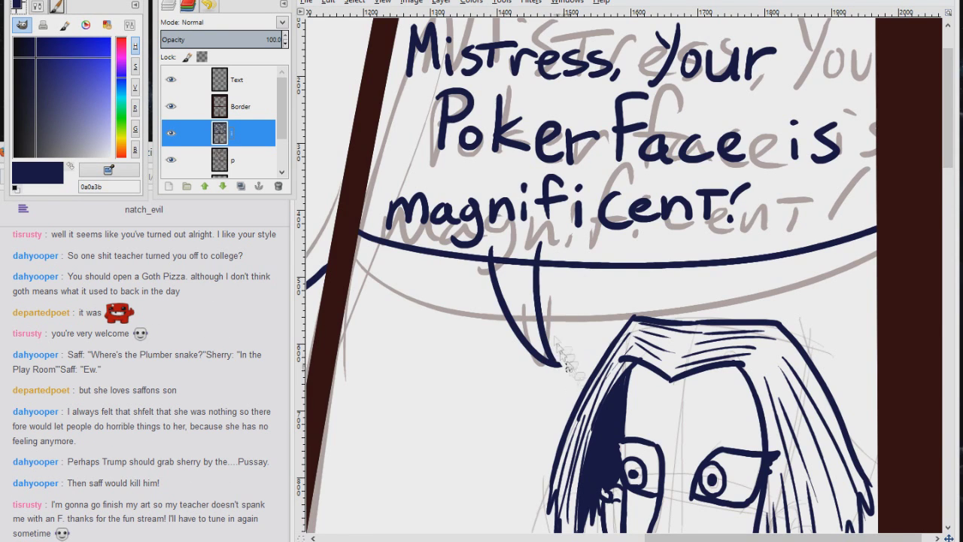
# Step: Erase the part of the speech bubble's lower edge that crosses the opening of its tail
pyautogui.scroll(5, 500, 248)
pyautogui.moveTo(747, 214)
pyautogui.mouseDown()
pyautogui.moveTo(710, 275)
pyautogui.moveTo(757, 295)
pyautogui.mouseUp()
pyautogui.moveTo(457, 242)
pyautogui.mouseDown()
pyautogui.moveTo(455, 263)
pyautogui.moveTo(490, 279)
pyautogui.mouseUp()
pyautogui.moveTo(485, 295)
pyautogui.mouseDown()
pyautogui.moveTo(486, 346)
pyautogui.moveTo(588, 351)
pyautogui.mouseUp()
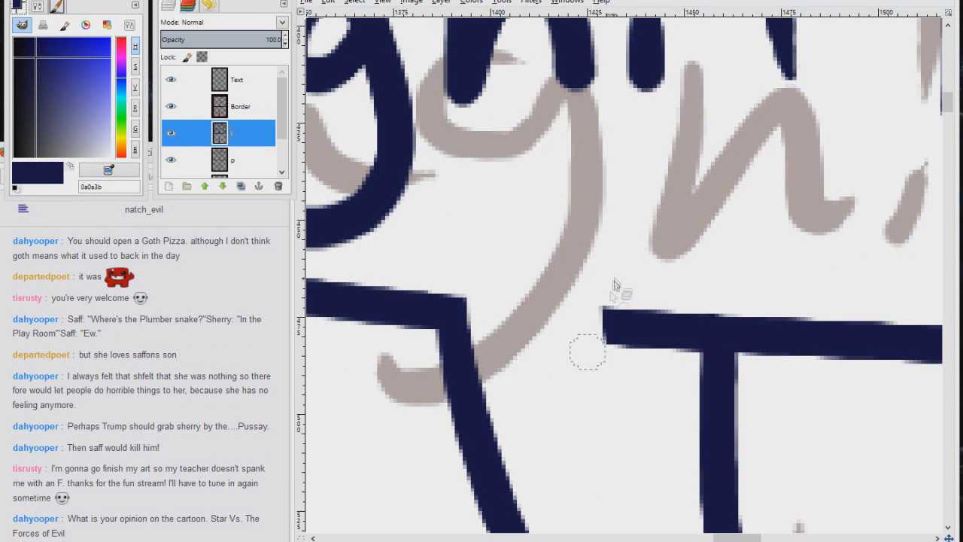
pyautogui.moveTo(685, 308)
pyautogui.mouseDown()
pyautogui.moveTo(684, 365)
pyautogui.moveTo(608, 342)
pyautogui.mouseUp()
pyautogui.scroll(-7, 608, 238)
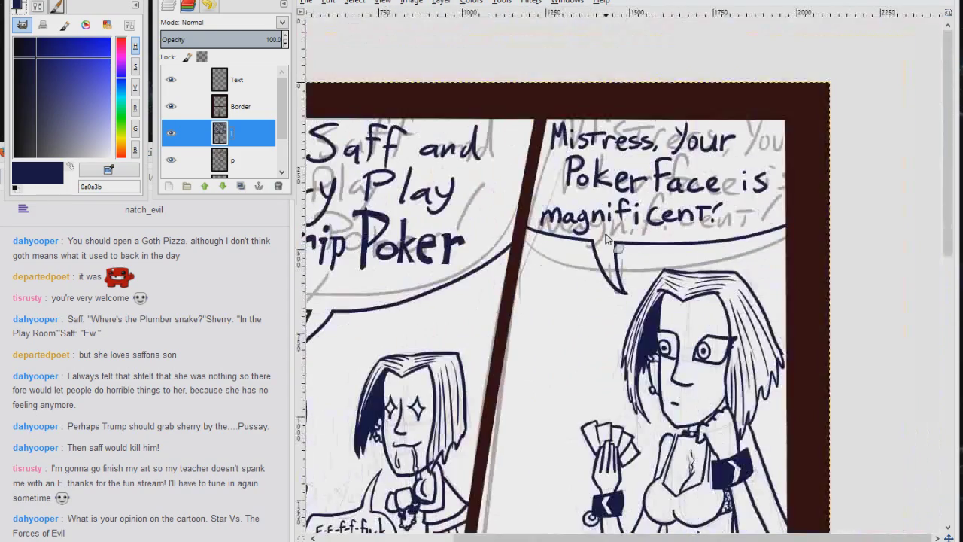
# Step: Set the ink colour to dark red (6d0808) and add a new layer above the navy ink layer for the third panel
pyautogui.scroll(-3, 608, 239)
pyautogui.scroll(-4, 633, 361)
pyautogui.scroll(4, 658, 490)
pyautogui.scroll(1, 658, 485)
pyautogui.moveTo(658, 485); pyautogui.dragTo(804, 541)
pyautogui.click(121, 45)
pyautogui.click(34, 40)
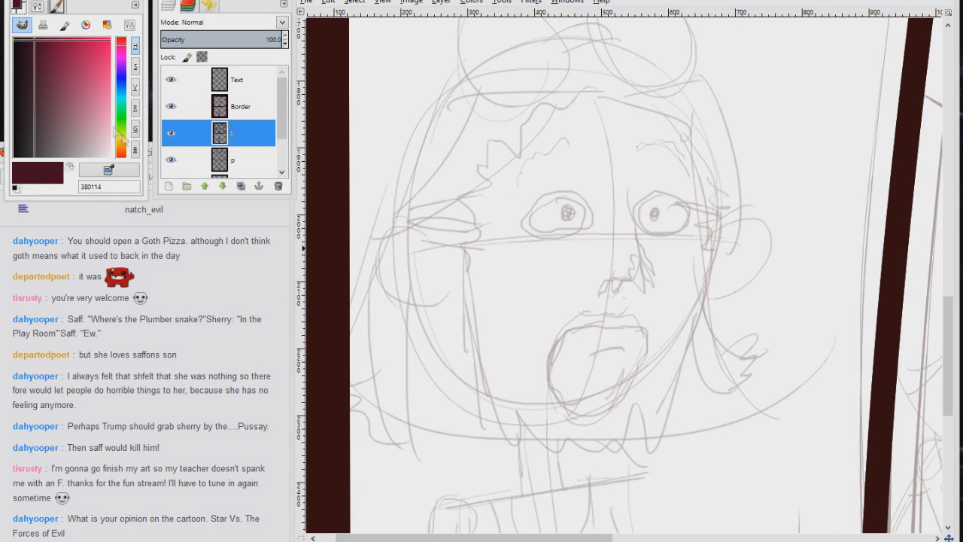
pyautogui.click(122, 39)
pyautogui.click(55, 47)
pyautogui.click(168, 186)
pyautogui.press('Return')
# Step: Ink the third panel's ragged face outline, open mouth, wide eyes, eyebrow hairs and nose in dark red over the sketch
pyautogui.moveTo(595, 91)
pyautogui.mouseDown()
pyautogui.moveTo(433, 226)
pyautogui.moveTo(448, 248)
pyautogui.moveTo(476, 376)
pyautogui.moveTo(519, 426)
pyautogui.moveTo(667, 399)
pyautogui.moveTo(681, 374)
pyautogui.mouseUp()
pyautogui.moveTo(645, 325)
pyautogui.mouseDown()
pyautogui.moveTo(599, 310)
pyautogui.moveTo(561, 353)
pyautogui.moveTo(629, 399)
pyautogui.moveTo(642, 325)
pyautogui.moveTo(579, 332)
pyautogui.mouseUp()
pyautogui.moveTo(711, 214)
pyautogui.mouseDown()
pyautogui.moveTo(719, 249)
pyautogui.moveTo(681, 374)
pyautogui.mouseUp()
pyautogui.moveTo(583, 90)
pyautogui.mouseDown()
pyautogui.moveTo(677, 137)
pyautogui.moveTo(713, 204)
pyautogui.moveTo(689, 218)
pyautogui.moveTo(661, 194)
pyautogui.mouseUp()
pyautogui.moveTo(571, 191)
pyautogui.mouseDown()
pyautogui.moveTo(522, 223)
pyautogui.moveTo(564, 189)
pyautogui.moveTo(575, 157)
pyautogui.mouseUp()
pyautogui.moveTo(570, 166); pyautogui.dragTo(563, 157)
pyautogui.moveTo(549, 168); pyautogui.dragTo(556, 161)
pyautogui.moveTo(639, 164); pyautogui.dragTo(646, 157)
pyautogui.moveTo(654, 163); pyautogui.dragTo(660, 158)
pyautogui.moveTo(632, 196)
pyautogui.mouseDown()
pyautogui.moveTo(617, 301)
pyautogui.moveTo(625, 316)
pyautogui.mouseUp()
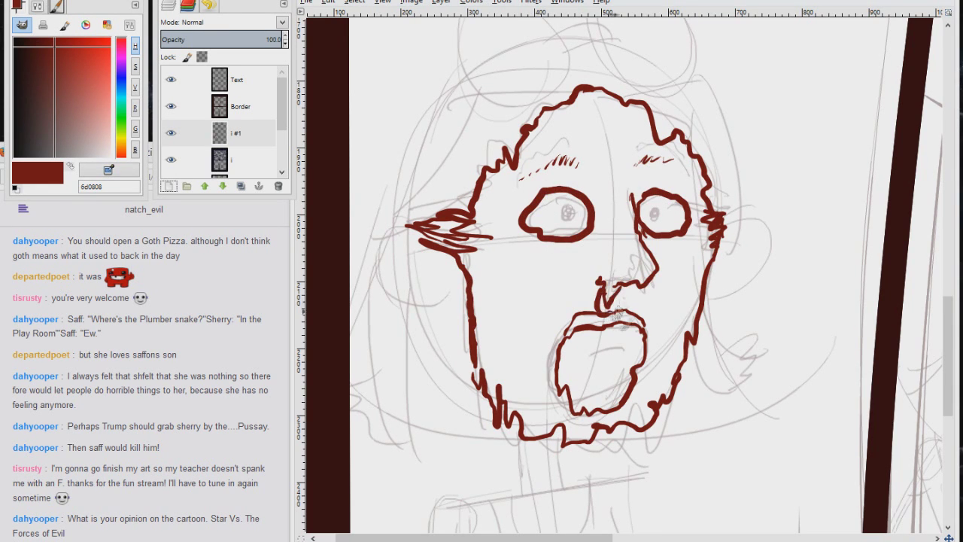
# Step: Ink a crease on each cheek and thicken the ragged rim of the open mouth in dark red
pyautogui.moveTo(506, 286); pyautogui.dragTo(535, 384)
pyautogui.moveTo(677, 301); pyautogui.dragTo(668, 362)
pyautogui.moveTo(572, 343)
pyautogui.mouseDown()
pyautogui.moveTo(591, 417)
pyautogui.moveTo(621, 406)
pyautogui.mouseUp()
pyautogui.moveTo(572, 360)
pyautogui.mouseDown()
pyautogui.moveTo(603, 329)
pyautogui.moveTo(649, 367)
pyautogui.moveTo(624, 399)
pyautogui.mouseUp()
pyautogui.moveTo(583, 339); pyautogui.dragTo(597, 342)
# Step: On the navy ink layer, draw both pupils and a short line inside the mouth in dark navy (0a0a3b)
pyautogui.click(241, 163)
pyautogui.moveTo(949, 346)
pyautogui.mouseDown()
pyautogui.moveTo(949, 224)
pyautogui.moveTo(950, 346)
pyautogui.moveTo(950, 322)
pyautogui.mouseUp()
pyautogui.keyDown('ctrl'); pyautogui.click(844, 222); pyautogui.keyUp('ctrl')
pyautogui.moveTo(566, 244); pyautogui.dragTo(565, 249)
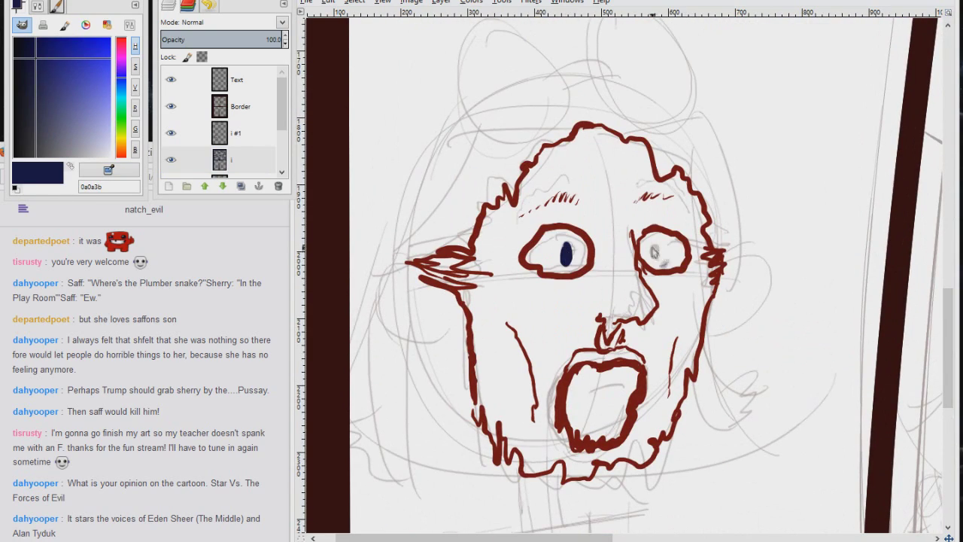
pyautogui.click(571, 249)
pyautogui.moveTo(631, 391); pyautogui.dragTo(636, 292)
# Step: Ink both ears, the jaw line behind the red face, and two large ovals joined by a short bridge atop the head
pyautogui.moveTo(407, 159)
pyautogui.mouseDown()
pyautogui.moveTo(450, 218)
pyautogui.moveTo(474, 301)
pyautogui.moveTo(543, 397)
pyautogui.mouseUp()
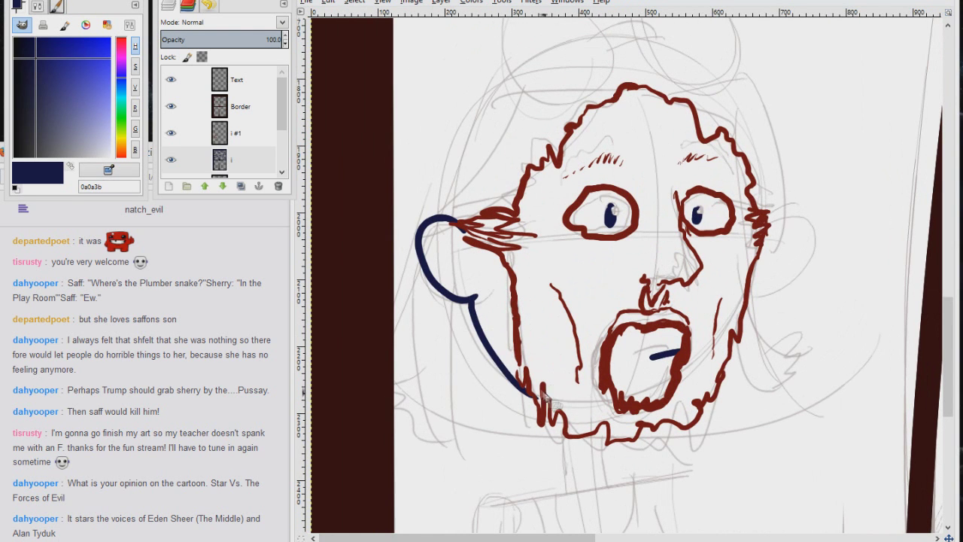
pyautogui.moveTo(766, 229)
pyautogui.mouseDown()
pyautogui.moveTo(751, 302)
pyautogui.moveTo(773, 385)
pyautogui.mouseUp()
pyautogui.moveTo(570, 78); pyautogui.dragTo(554, 75)
pyautogui.moveTo(686, 56)
pyautogui.mouseDown()
pyautogui.moveTo(641, 89)
pyautogui.moveTo(645, 122)
pyautogui.mouseUp()
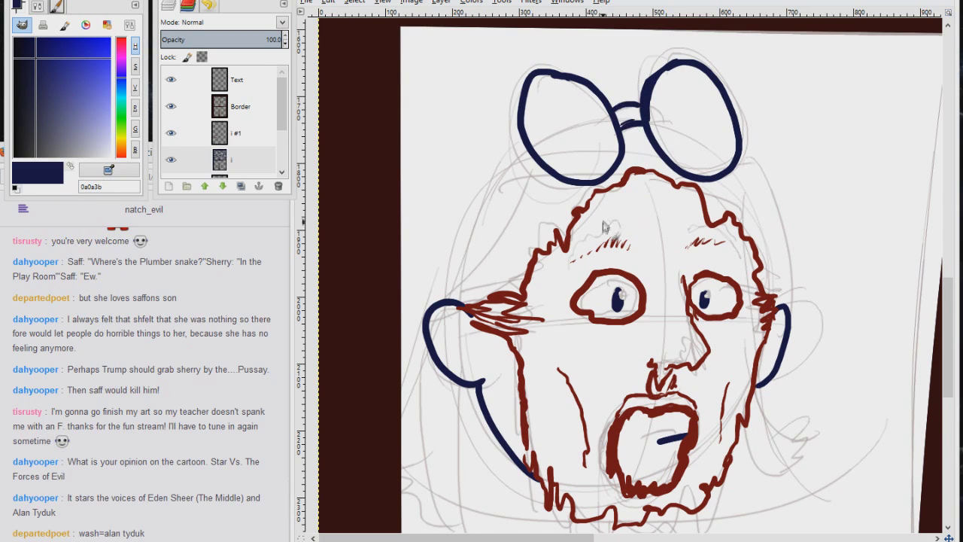
# Step: Ink the hair edges and fine strands running from the crown down to the ear on the face's left side
pyautogui.moveTo(520, 299); pyautogui.dragTo(562, 268)
pyautogui.moveTo(571, 137)
pyautogui.mouseDown()
pyautogui.moveTo(578, 172)
pyautogui.moveTo(509, 301)
pyautogui.mouseUp()
pyautogui.moveTo(518, 303); pyautogui.dragTo(577, 265)
pyautogui.moveTo(618, 187)
pyautogui.mouseDown()
pyautogui.moveTo(557, 286)
pyautogui.moveTo(640, 201)
pyautogui.mouseUp()
pyautogui.rightClick(242, 133)
pyautogui.click(301, 455)
pyautogui.click(237, 159)
pyautogui.click(355, 2)
pyautogui.click(411, 177)
pyautogui.press('Return')
pyautogui.hotkey('ctrl', 'shift', 'a')
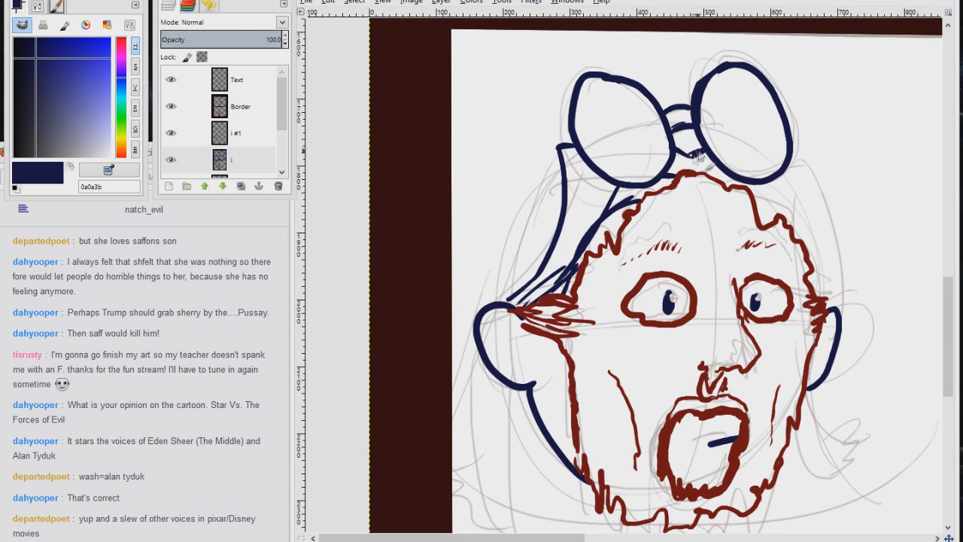
# Step: Ink the hair edges on the face's right side and fill the band of hair above the forehead with navy
pyautogui.moveTo(793, 157)
pyautogui.mouseDown()
pyautogui.moveTo(816, 208)
pyautogui.moveTo(830, 308)
pyautogui.mouseUp()
pyautogui.moveTo(767, 184); pyautogui.dragTo(817, 294)
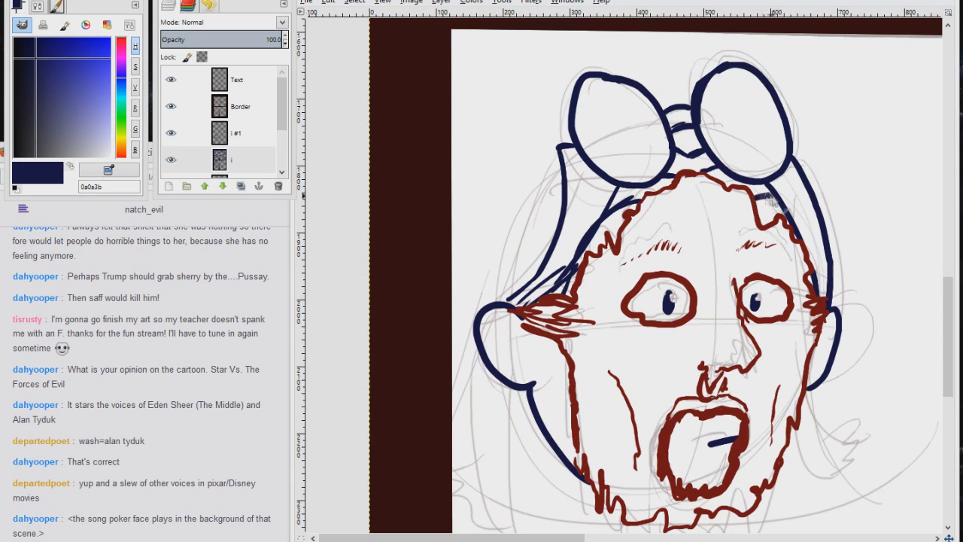
pyautogui.keyDown('shift'); pyautogui.click(638, 193); pyautogui.keyUp('shift')
pyautogui.keyDown('shift'); pyautogui.click(628, 214); pyautogui.keyUp('shift')
pyautogui.hotkey('alt', 's')
pyautogui.press('g')
pyautogui.press('Return')
pyautogui.hotkey('ctrl', ',')
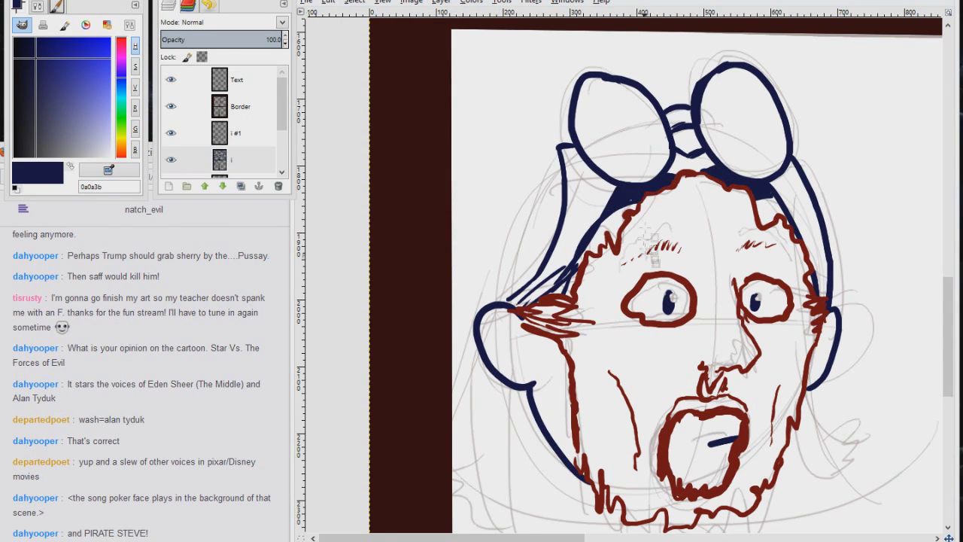
# Step: Ink the long hair falling below the left ear, with jagged tips and a spiky lower edge towards the chin
pyautogui.moveTo(561, 168); pyautogui.dragTo(502, 271)
pyautogui.moveTo(498, 362)
pyautogui.mouseDown()
pyautogui.moveTo(522, 240)
pyautogui.moveTo(483, 366)
pyautogui.mouseUp()
pyautogui.moveTo(536, 267); pyautogui.dragTo(541, 396)
pyautogui.moveTo(483, 366); pyautogui.dragTo(542, 392)
pyautogui.moveTo(501, 220); pyautogui.dragTo(477, 327)
pyautogui.moveTo(545, 382)
pyautogui.mouseDown()
pyautogui.moveTo(594, 401)
pyautogui.moveTo(624, 398)
pyautogui.mouseUp()
# Step: Ink the character's neck, sloping shoulder and bent arm with its forearm reaching across the torso
pyautogui.moveTo(578, 224); pyautogui.dragTo(577, 296)
pyautogui.moveTo(618, 230); pyautogui.dragTo(627, 289)
pyautogui.moveTo(577, 289)
pyautogui.mouseDown()
pyautogui.moveTo(545, 304)
pyautogui.moveTo(495, 386)
pyautogui.mouseUp()
pyautogui.moveTo(496, 216); pyautogui.dragTo(510, 446)
pyautogui.moveTo(545, 221)
pyautogui.mouseDown()
pyautogui.moveTo(541, 404)
pyautogui.moveTo(734, 365)
pyautogui.mouseUp()
pyautogui.moveTo(510, 444)
pyautogui.mouseDown()
pyautogui.moveTo(752, 389)
pyautogui.moveTo(610, 417)
pyautogui.moveTo(587, 339)
pyautogui.mouseUp()
# Step: Ink the two hands with curled fingers at the end of the forearm
pyautogui.moveTo(587, 365)
pyautogui.mouseDown()
pyautogui.moveTo(601, 305)
pyautogui.moveTo(608, 309)
pyautogui.mouseUp()
pyautogui.moveTo(606, 335)
pyautogui.mouseDown()
pyautogui.moveTo(628, 303)
pyautogui.moveTo(629, 326)
pyautogui.mouseUp()
pyautogui.moveTo(631, 313); pyautogui.dragTo(639, 353)
pyautogui.moveTo(647, 320)
pyautogui.mouseDown()
pyautogui.moveTo(637, 405)
pyautogui.moveTo(604, 422)
pyautogui.moveTo(679, 397)
pyautogui.moveTo(681, 301)
pyautogui.mouseUp()
pyautogui.moveTo(681, 300); pyautogui.dragTo(736, 378)
pyautogui.moveTo(670, 395); pyautogui.dragTo(736, 384)
# Step: Ink the fan of playing cards held above the fingers
pyautogui.moveTo(591, 332); pyautogui.dragTo(612, 250)
pyautogui.moveTo(612, 250)
pyautogui.mouseDown()
pyautogui.moveTo(621, 303)
pyautogui.moveTo(649, 309)
pyautogui.mouseUp()
pyautogui.moveTo(644, 237)
pyautogui.mouseDown()
pyautogui.moveTo(680, 294)
pyautogui.moveTo(668, 307)
pyautogui.mouseUp()
pyautogui.moveTo(680, 241); pyautogui.dragTo(709, 249)
pyautogui.moveTo(709, 249)
pyautogui.mouseDown()
pyautogui.moveTo(702, 295)
pyautogui.moveTo(727, 311)
pyautogui.mouseUp()
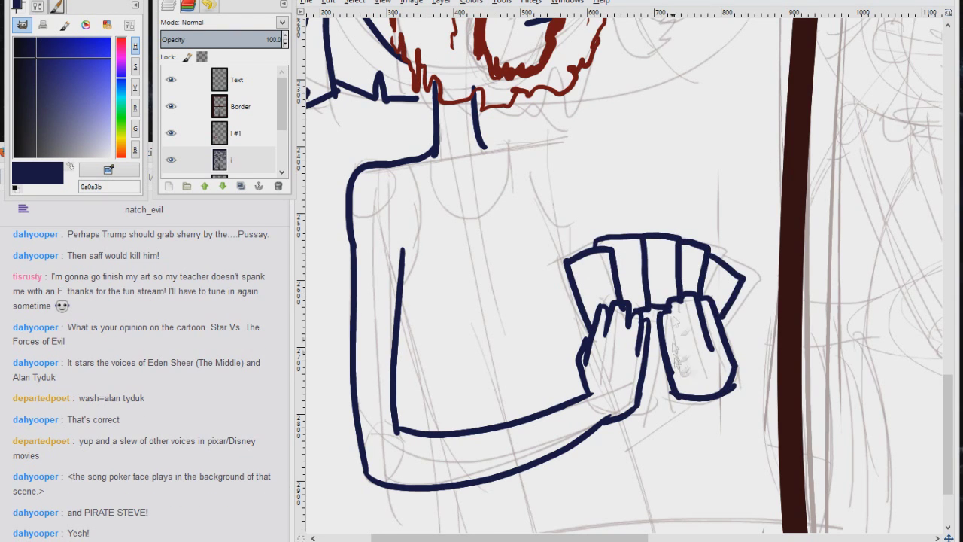
# Step: Ink the tank top's scooped neckline, armholes and side, along with the second shoulder
pyautogui.moveTo(413, 163)
pyautogui.mouseDown()
pyautogui.moveTo(401, 307)
pyautogui.moveTo(487, 214)
pyautogui.mouseUp()
pyautogui.moveTo(496, 149); pyautogui.dragTo(487, 210)
pyautogui.moveTo(485, 147)
pyautogui.mouseDown()
pyautogui.moveTo(507, 145)
pyautogui.moveTo(570, 257)
pyautogui.mouseUp()
pyautogui.moveTo(402, 309); pyautogui.dragTo(438, 429)
# Step: Ink the top's hem, the waist, the second forearm, the navel and the curved edge along the third panel's bottom
pyautogui.moveTo(449, 489); pyautogui.dragTo(377, 340)
pyautogui.moveTo(376, 341)
pyautogui.mouseDown()
pyautogui.moveTo(380, 378)
pyautogui.moveTo(563, 307)
pyautogui.mouseUp()
pyautogui.moveTo(550, 270); pyautogui.dragTo(564, 310)
pyautogui.moveTo(423, 317); pyautogui.dragTo(808, 279)
pyautogui.moveTo(651, 210); pyautogui.dragTo(661, 271)
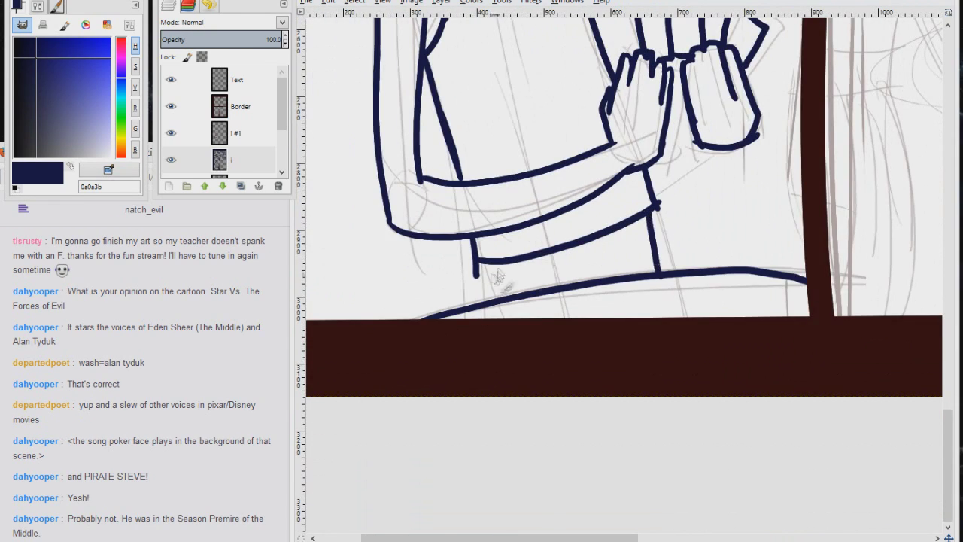
pyautogui.moveTo(475, 263); pyautogui.dragTo(478, 304)
pyautogui.moveTo(579, 248); pyautogui.dragTo(581, 258)
# Step: Ink the hair's flicked tips and lower edge on the right side of the jaw
pyautogui.scroll(-2, 602, 316)
pyautogui.scroll(6, 602, 316)
pyautogui.moveTo(646, 248); pyautogui.dragTo(700, 320)
pyautogui.scroll(-2, 640, 286)
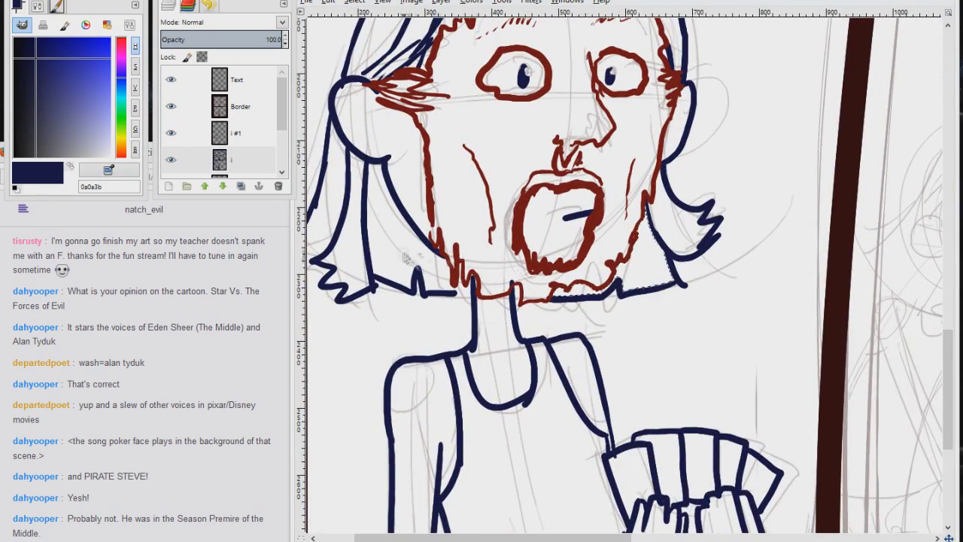
# Step: Select the enclosed shadow areas of the hair on both sides of the head, grow the selection and fill it with navy
pyautogui.scroll(5, 446, 260)
pyautogui.hscroll(-2, 446, 260)
pyautogui.scroll(-5, 446, 259)
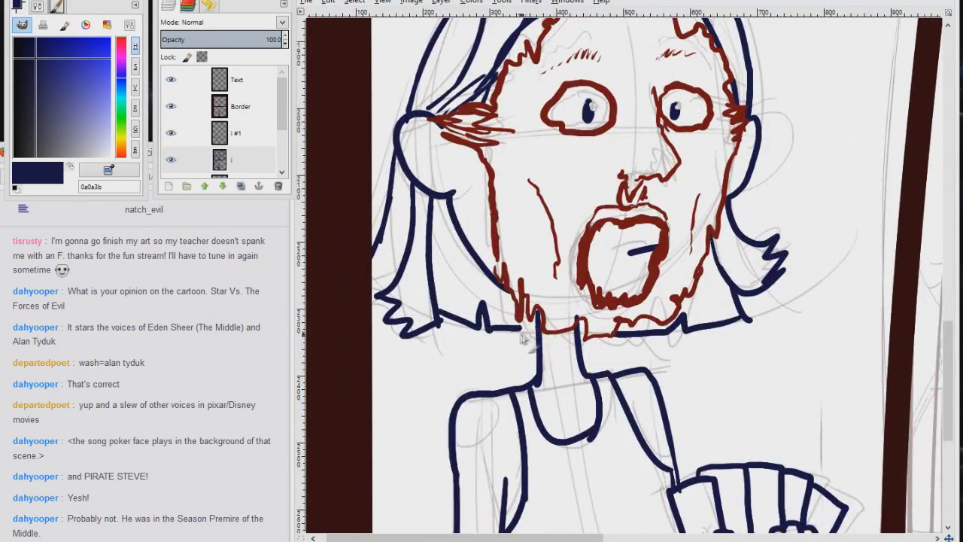
pyautogui.scroll(5, 625, 279)
pyautogui.keyDown('shift'); pyautogui.click(394, 446); pyautogui.keyUp('shift')
pyautogui.keyDown('shift'); pyautogui.click(601, 161); pyautogui.keyUp('shift')
pyautogui.scroll(-5, 601, 161)
pyautogui.keyDown('shift'); pyautogui.click(547, 312); pyautogui.keyUp('shift')
pyautogui.hotkey('alt', 's')
pyautogui.press('g')
pyautogui.press('Return')
pyautogui.hotkey('ctrl', ',')
pyautogui.scroll(-2, 660, 215)
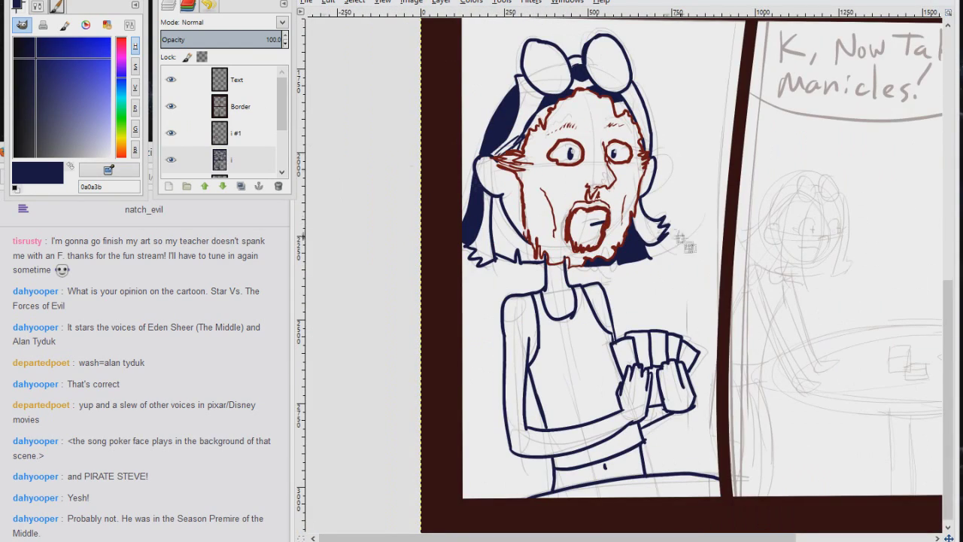
# Step: On the red ink layer, add dark red blood spatters to the tank top, the cards and the fingers
pyautogui.keyDown('ctrl'); pyautogui.click(608, 211); pyautogui.keyUp('ctrl')
pyautogui.click(237, 134)
pyautogui.moveTo(589, 303); pyautogui.dragTo(592, 430)
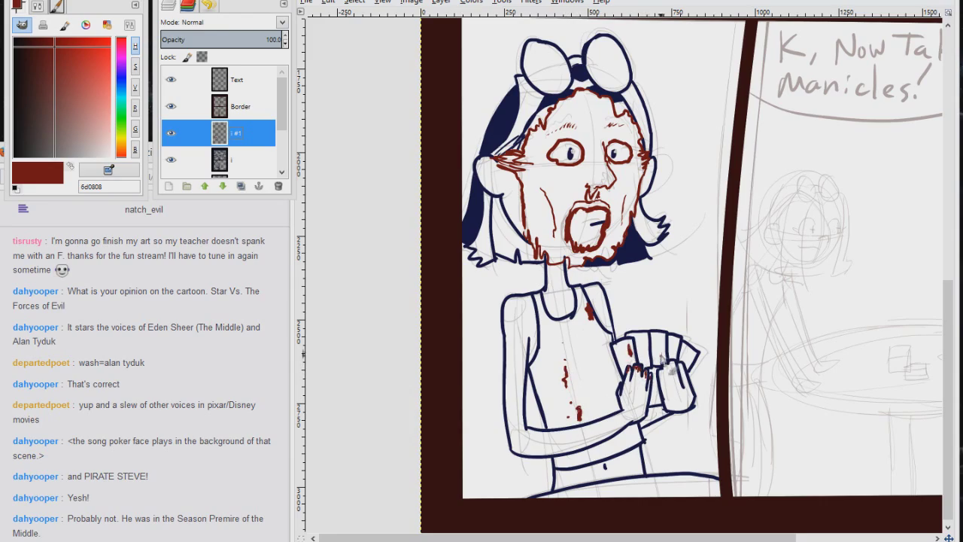
pyautogui.scroll(4, 658, 390)
pyautogui.scroll(-4, 548, 282)
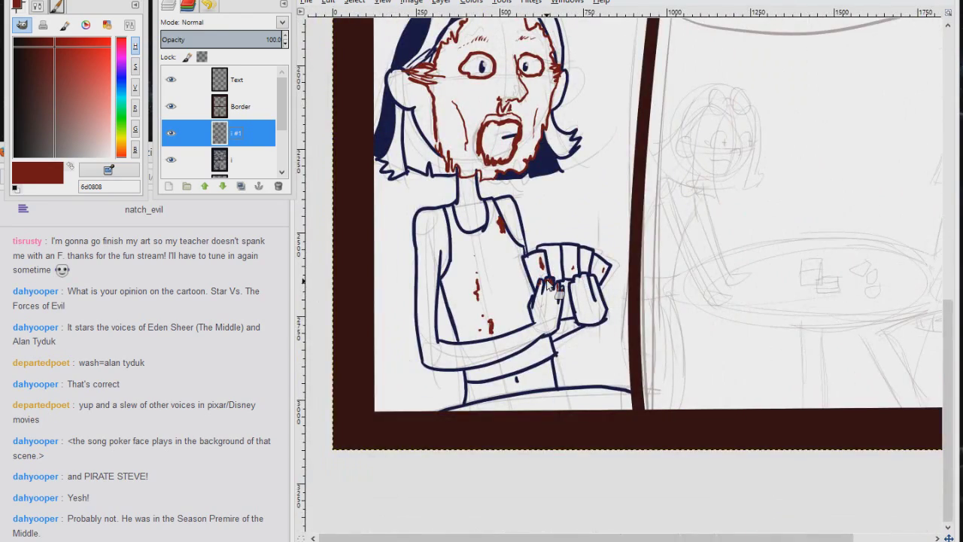
# Step: Switch to the web browser, check the spelling with the search text "manacle" in a new tab, and return to the drawing
pyautogui.moveTo(716, 207); pyautogui.dragTo(441, 345)
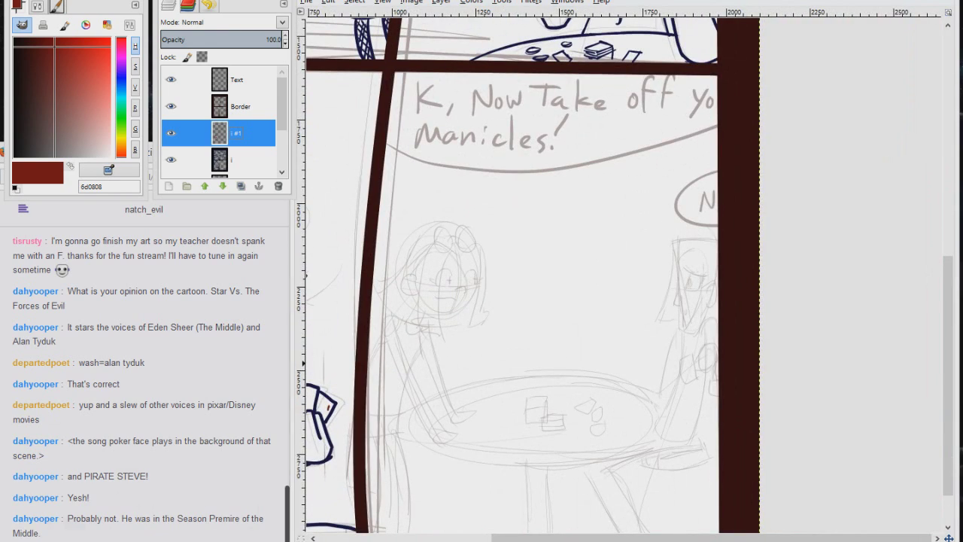
pyautogui.hotkey('ctrl', 't')
pyautogui.click(670, 4)
pyautogui.write('manicle')
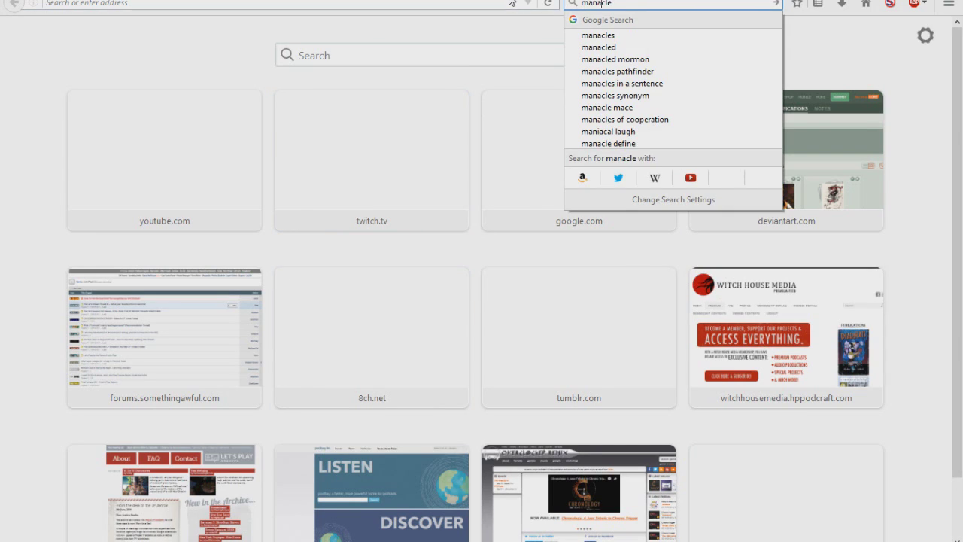
pyautogui.hotkey('alt', 'Tab')
# Step: On the navy ink layer, fill the missed hair area between the left ear and the jaw with navy
pyautogui.scroll(1, 451, 223)
pyautogui.moveTo(531, 198)
pyautogui.mouseDown()
pyautogui.moveTo(506, 324)
pyautogui.moveTo(492, 271)
pyautogui.mouseUp()
pyautogui.moveTo(473, 311)
pyautogui.mouseDown()
pyautogui.moveTo(538, 248)
pyautogui.moveTo(857, 250)
pyautogui.mouseUp()
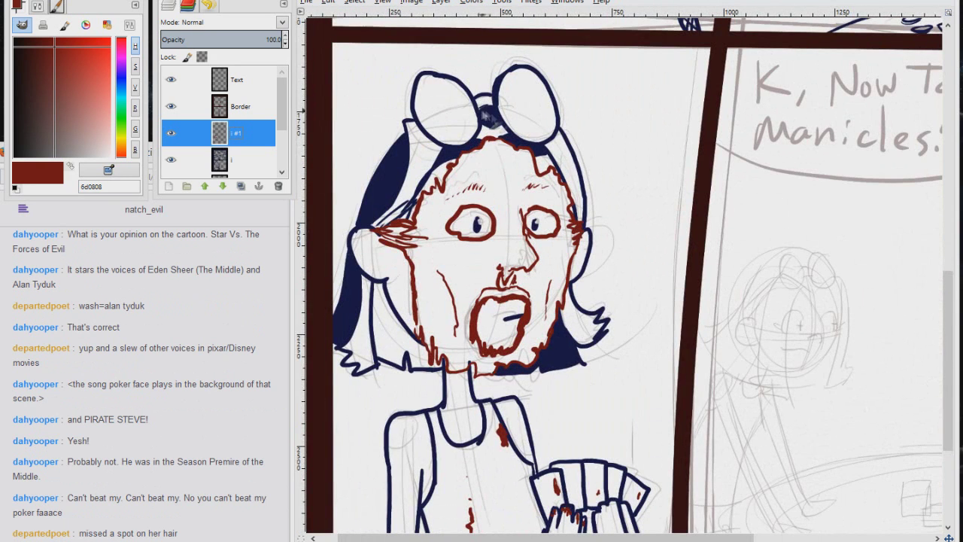
pyautogui.press('pagedown')
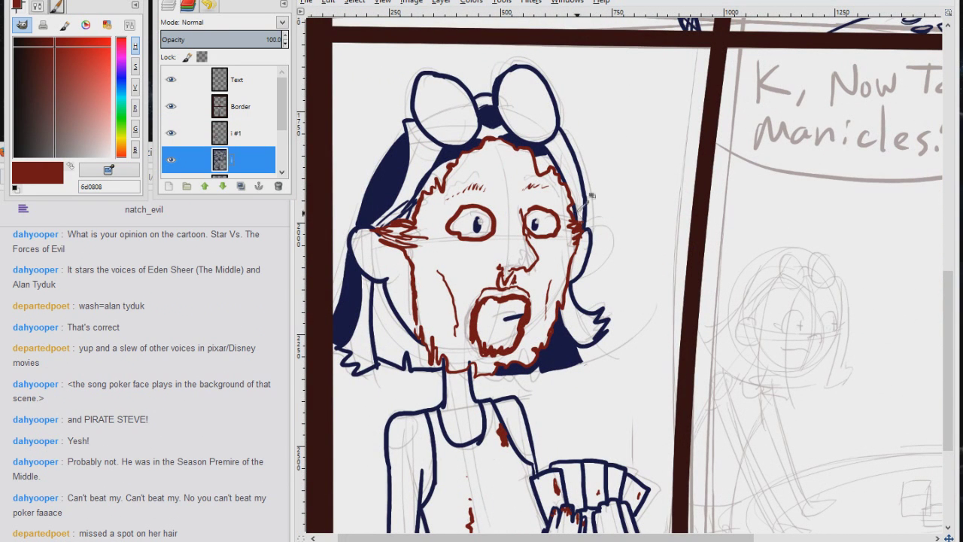
pyautogui.keyDown('ctrl'); pyautogui.click(577, 216); pyautogui.keyUp('ctrl')
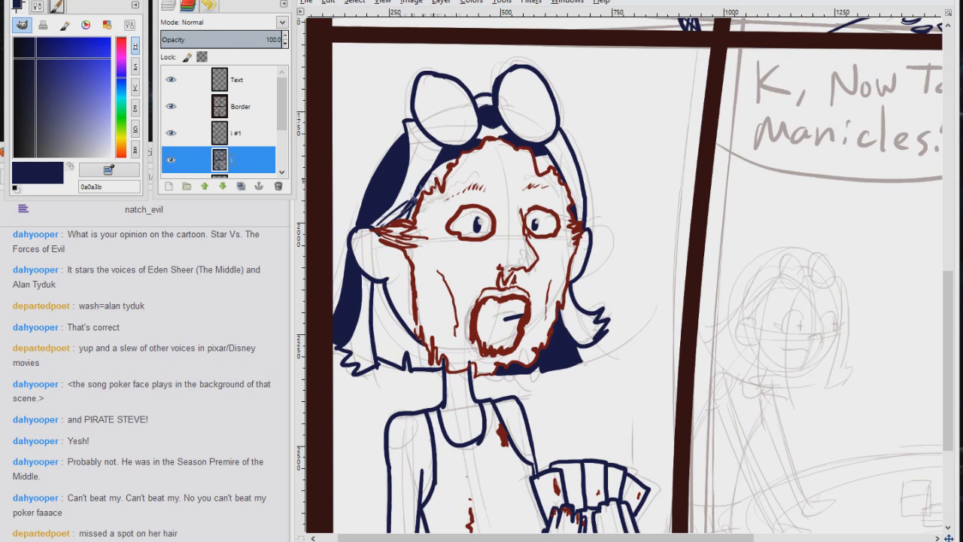
pyautogui.click(398, 341)
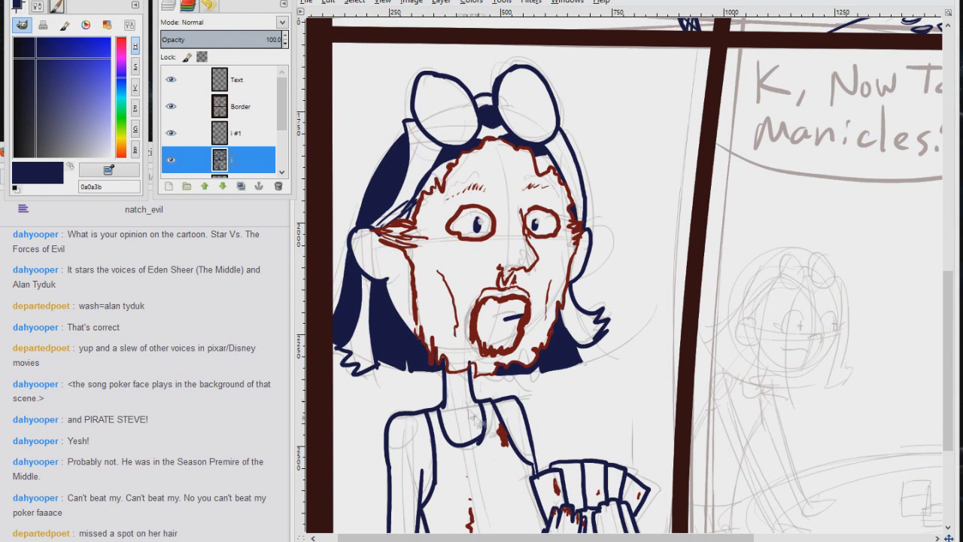
# Step: On the red ink layer, paint dark red blood running down the neck into the neckline
pyautogui.press('pageup')
pyautogui.keyDown('ctrl'); pyautogui.click(461, 371); pyautogui.keyUp('ctrl')
pyautogui.moveTo(460, 373); pyautogui.dragTo(459, 442)
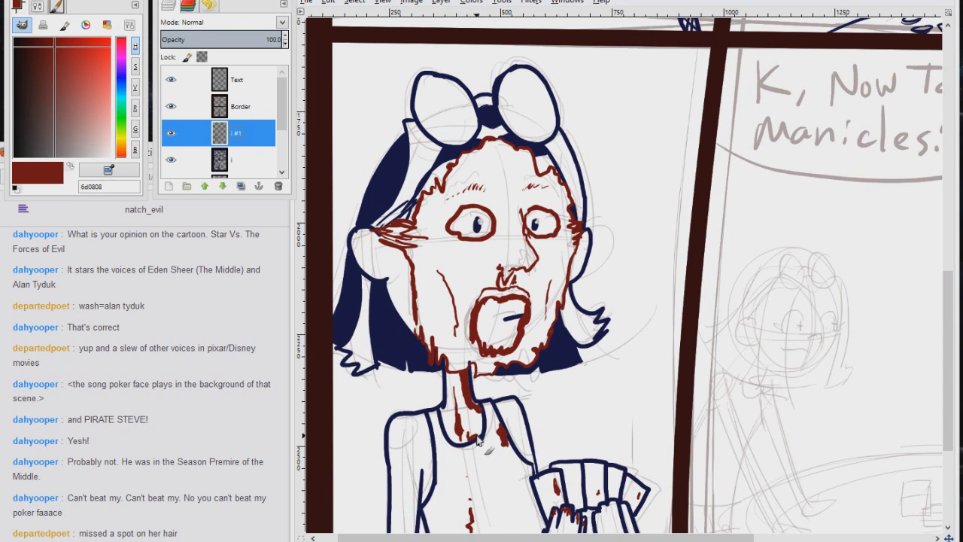
pyautogui.moveTo(415, 427); pyautogui.dragTo(416, 439)
# Step: On the navy ink layer, letter "K, Now Take off Your Manacles!" in the fourth panel and ink the bubble's curved lower edge
pyautogui.moveTo(692, 225); pyautogui.dragTo(310, 312)
pyautogui.click(249, 160)
pyautogui.keyDown('ctrl'); pyautogui.click(570, 49); pyautogui.keyUp('ctrl')
pyautogui.moveTo(425, 188)
pyautogui.mouseDown()
pyautogui.moveTo(603, 173)
pyautogui.moveTo(685, 192)
pyautogui.mouseUp()
pyautogui.moveTo(412, 205)
pyautogui.mouseDown()
pyautogui.moveTo(465, 228)
pyautogui.moveTo(558, 217)
pyautogui.moveTo(701, 226)
pyautogui.mouseUp()
pyautogui.moveTo(726, 192); pyautogui.dragTo(723, 213)
pyautogui.click(722, 224)
pyautogui.moveTo(335, 218)
pyautogui.mouseDown()
pyautogui.moveTo(776, 192)
pyautogui.moveTo(777, 213)
pyautogui.mouseUp()
pyautogui.hotkey('ctrl', 'z')
# Step: Letter "EEK!" with a smaller "No." beneath it in navy, below the fourth panel's speech bubble
pyautogui.moveTo(567, 304); pyautogui.dragTo(508, 107)
pyautogui.moveTo(494, 120); pyautogui.dragTo(506, 119)
pyautogui.moveTo(519, 107); pyautogui.dragTo(533, 133)
pyautogui.moveTo(519, 107); pyautogui.dragTo(531, 107)
pyautogui.moveTo(519, 121); pyautogui.dragTo(530, 120)
pyautogui.moveTo(537, 104); pyautogui.dragTo(537, 133)
pyautogui.moveTo(550, 110); pyautogui.dragTo(553, 148)
pyautogui.click(549, 157)
pyautogui.moveTo(543, 89)
pyautogui.mouseDown()
pyautogui.moveTo(605, 132)
pyautogui.moveTo(543, 86)
pyautogui.mouseUp()
pyautogui.hotkey('ctrl', 'z')
pyautogui.hotkey('ctrl', 'z')
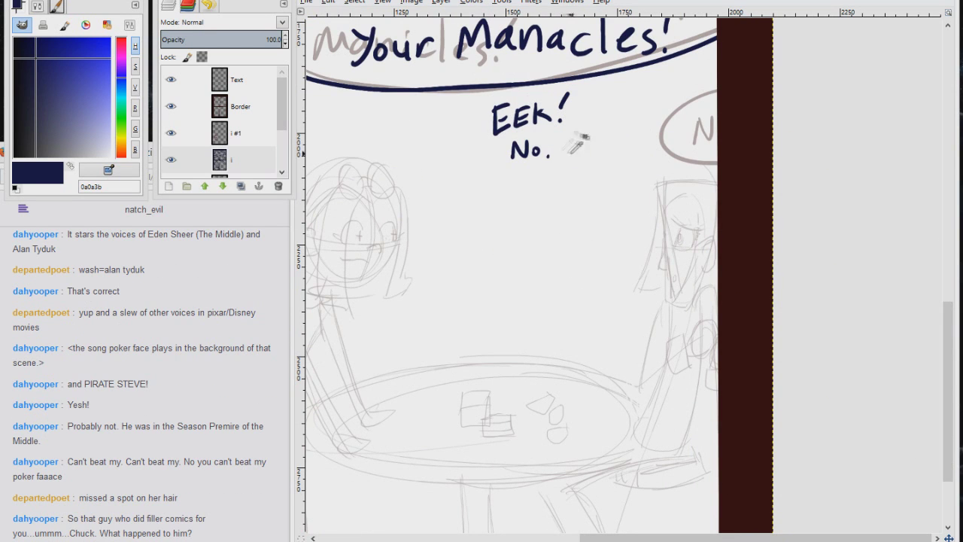
# Step: Change the small "No." lettering under "EEK!" to "No!" in navy
pyautogui.moveTo(472, 103)
pyautogui.mouseDown()
pyautogui.moveTo(480, 167)
pyautogui.moveTo(473, 106)
pyautogui.mouseUp()
pyautogui.moveTo(494, 158); pyautogui.dragTo(500, 218)
pyautogui.click(627, 219)
pyautogui.press('p')
pyautogui.moveTo(544, 99); pyautogui.dragTo(613, 145)
pyautogui.hotkey('ctrl', 'z')
# Step: Cut the "EEK! No!" lettering and place it in the lower part of the fourth panel, beneath the table sketch
pyautogui.scroll(-2, 595, 158)
pyautogui.press('r')
pyautogui.moveTo(461, 32); pyautogui.dragTo(597, 153)
pyautogui.hotkey('ctrl', 'x')
pyautogui.hotkey('ctrl', 'v')
pyautogui.moveTo(587, 113); pyautogui.dragTo(585, 456)
pyautogui.hotkey('ctrl', 'h')
# Step: Ink a round navy speech bubble around "EEK! No!" with a spike tail pointing up, and erase the excess line ends
pyautogui.moveTo(530, 359)
pyautogui.mouseDown()
pyautogui.moveTo(544, 359)
pyautogui.moveTo(627, 481)
pyautogui.mouseUp()
pyautogui.scroll(6, 548, 379)
pyautogui.hotkey('shift', 'e')
pyautogui.moveTo(521, 247); pyautogui.dragTo(591, 221)
pyautogui.moveTo(585, 269); pyautogui.dragTo(640, 320)
pyautogui.moveTo(681, 410)
pyautogui.mouseDown()
pyautogui.moveTo(645, 340)
pyautogui.moveTo(664, 358)
pyautogui.mouseUp()
pyautogui.moveTo(497, 300); pyautogui.dragTo(491, 279)
pyautogui.scroll(-5, 492, 278)
pyautogui.moveTo(484, 240); pyautogui.dragTo(563, 457)
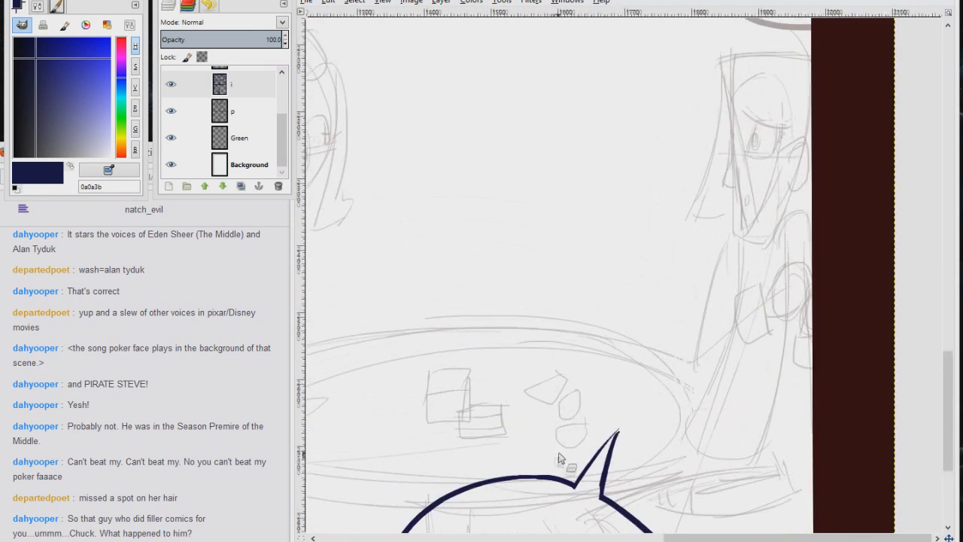
# Step: Ink a pointed tail from the manacles bubble towards the sketched head at the table's far-left end, and erase the line overlaps where it joins
pyautogui.scroll(-1, 498, 353)
pyautogui.moveTo(520, 233); pyautogui.dragTo(571, 318)
pyautogui.press('p')
pyautogui.moveTo(497, 135); pyautogui.dragTo(469, 240)
pyautogui.moveTo(469, 240); pyautogui.dragTo(529, 136)
pyautogui.scroll(5, 531, 150)
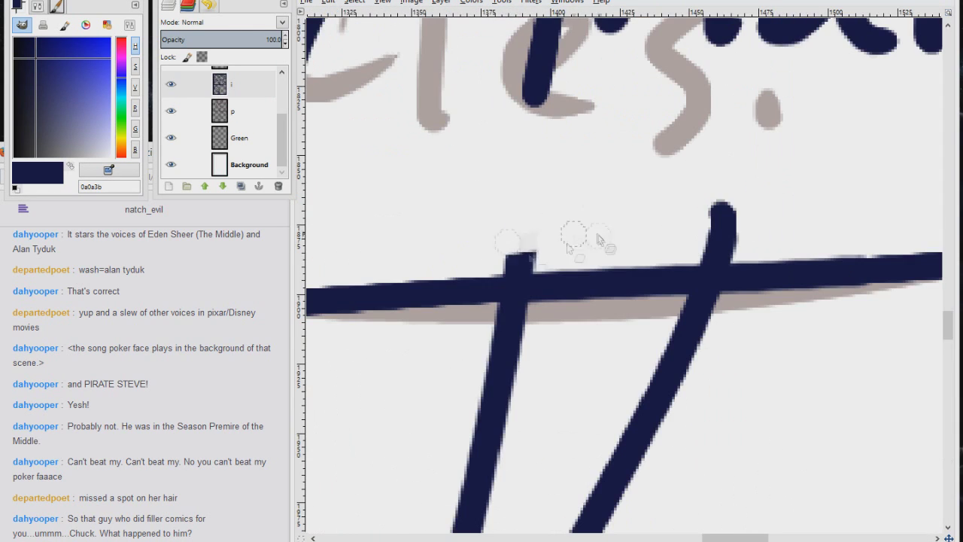
pyautogui.moveTo(678, 301)
pyautogui.mouseDown()
pyautogui.moveTo(691, 248)
pyautogui.moveTo(566, 322)
pyautogui.moveTo(543, 287)
pyautogui.moveTo(614, 94)
pyautogui.moveTo(569, 15)
pyautogui.mouseUp()
pyautogui.scroll(-5, 565, 264)
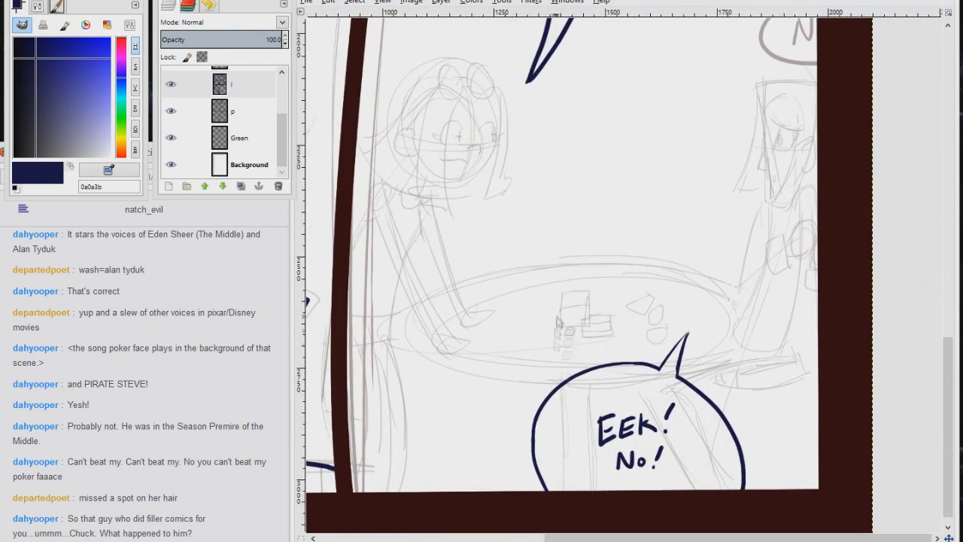
# Step: Ink the left character's round glasses on top of the head, the closed eyes and the long hair lock beside the face
pyautogui.scroll(2, 486, 162)
pyautogui.moveTo(488, 163); pyautogui.dragTo(563, 340)
pyautogui.moveTo(488, 123)
pyautogui.mouseDown()
pyautogui.moveTo(496, 197)
pyautogui.moveTo(488, 120)
pyautogui.mouseUp()
pyautogui.moveTo(523, 114); pyautogui.dragTo(527, 143)
pyautogui.moveTo(512, 158); pyautogui.dragTo(528, 156)
pyautogui.moveTo(508, 260)
pyautogui.mouseDown()
pyautogui.moveTo(542, 176)
pyautogui.moveTo(476, 200)
pyautogui.mouseUp()
pyautogui.moveTo(581, 179)
pyautogui.mouseDown()
pyautogui.moveTo(606, 161)
pyautogui.moveTo(619, 197)
pyautogui.mouseUp()
pyautogui.moveTo(564, 116)
pyautogui.mouseDown()
pyautogui.moveTo(606, 101)
pyautogui.moveTo(639, 284)
pyautogui.mouseUp()
pyautogui.moveTo(619, 197)
pyautogui.mouseDown()
pyautogui.moveTo(603, 332)
pyautogui.moveTo(638, 284)
pyautogui.mouseUp()
# Step: Ink the left character's smiling mouth, jaw, ear and the swept-back hair ending in a ragged tip behind the ear
pyautogui.moveTo(557, 220)
pyautogui.mouseDown()
pyautogui.moveTo(581, 224)
pyautogui.moveTo(476, 240)
pyautogui.mouseUp()
pyautogui.moveTo(477, 240); pyautogui.dragTo(548, 250)
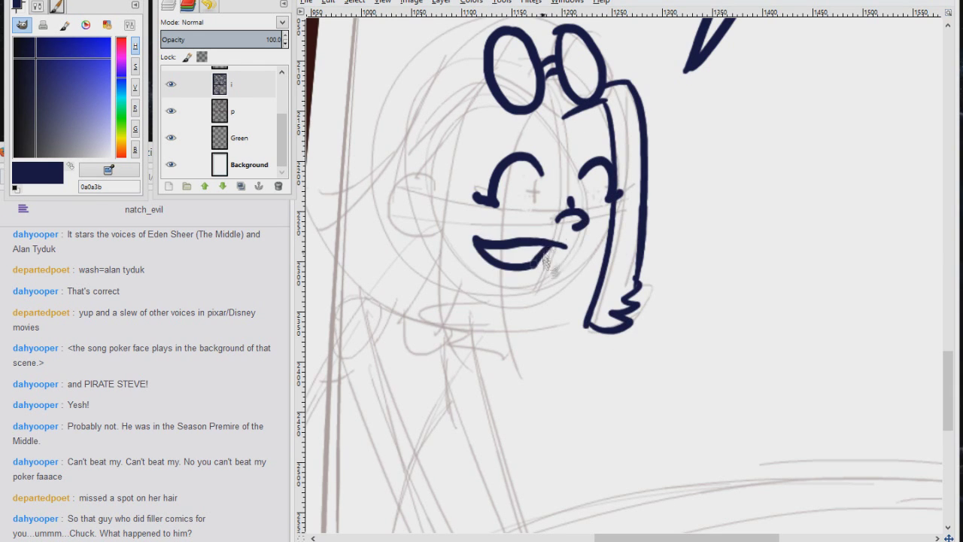
pyautogui.moveTo(615, 203); pyautogui.dragTo(535, 291)
pyautogui.moveTo(431, 187); pyautogui.dragTo(435, 229)
pyautogui.moveTo(428, 232); pyautogui.dragTo(559, 290)
pyautogui.moveTo(494, 36)
pyautogui.mouseDown()
pyautogui.moveTo(528, 95)
pyautogui.moveTo(429, 238)
pyautogui.moveTo(401, 336)
pyautogui.mouseUp()
pyautogui.moveTo(400, 336); pyautogui.dragTo(454, 290)
pyautogui.moveTo(520, 134); pyautogui.dragTo(467, 246)
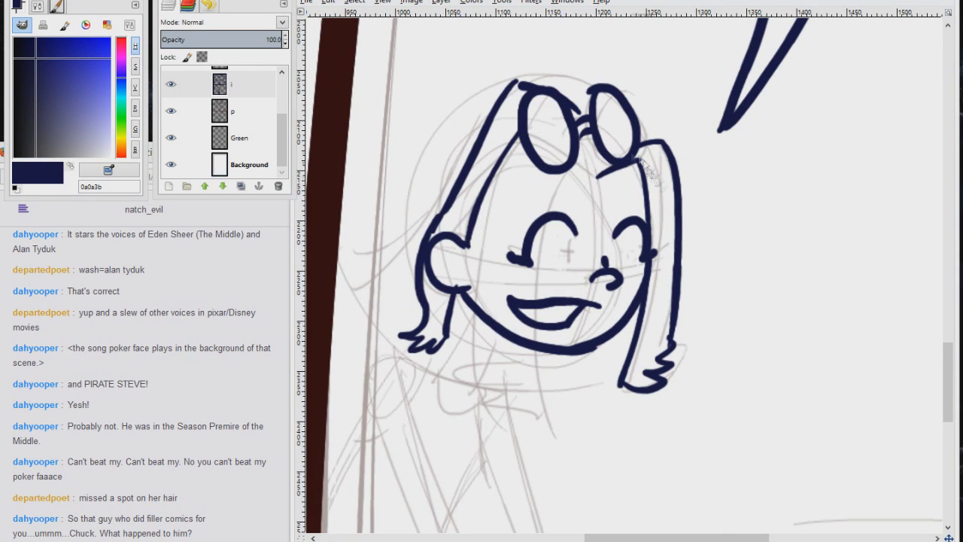
# Step: Ink the left character's near arm reaching down to a rounded hand on the table
pyautogui.scroll(-4, 557, 136)
pyautogui.scroll(-2, 466, 195)
pyautogui.moveTo(371, 154); pyautogui.dragTo(361, 122)
pyautogui.moveTo(388, 123); pyautogui.dragTo(514, 408)
pyautogui.moveTo(347, 124)
pyautogui.mouseDown()
pyautogui.moveTo(388, 236)
pyautogui.moveTo(505, 445)
pyautogui.mouseUp()
pyautogui.moveTo(491, 370); pyautogui.dragTo(579, 450)
pyautogui.moveTo(506, 444); pyautogui.dragTo(574, 454)
# Step: Ink the left character's torso line and the second arm ending in a rounded hand on the table
pyautogui.moveTo(461, 113); pyautogui.dragTo(570, 368)
pyautogui.moveTo(468, 150); pyautogui.dragTo(462, 217)
pyautogui.moveTo(463, 216); pyautogui.dragTo(440, 245)
pyautogui.moveTo(466, 190); pyautogui.dragTo(561, 413)
pyautogui.moveTo(568, 364); pyautogui.dragTo(575, 390)
pyautogui.moveTo(561, 413); pyautogui.dragTo(600, 418)
pyautogui.moveTo(575, 391); pyautogui.dragTo(619, 406)
# Step: Ink the left character's waist bands, the short hanging strap and the legs down to the panel's lower border
pyautogui.moveTo(422, 113)
pyautogui.mouseDown()
pyautogui.moveTo(582, 139)
pyautogui.moveTo(630, 174)
pyautogui.mouseUp()
pyautogui.moveTo(527, 209); pyautogui.dragTo(493, 229)
pyautogui.moveTo(517, 180)
pyautogui.mouseDown()
pyautogui.moveTo(465, 299)
pyautogui.moveTo(470, 201)
pyautogui.mouseUp()
pyautogui.moveTo(451, 247); pyautogui.dragTo(572, 263)
pyautogui.moveTo(567, 219)
pyautogui.mouseDown()
pyautogui.moveTo(555, 294)
pyautogui.moveTo(554, 201)
pyautogui.mouseUp()
pyautogui.moveTo(452, 207); pyautogui.dragTo(551, 207)
pyautogui.moveTo(486, 215); pyautogui.dragTo(484, 272)
pyautogui.moveTo(504, 215); pyautogui.dragTo(500, 278)
pyautogui.moveTo(557, 207)
pyautogui.mouseDown()
pyautogui.moveTo(533, 122)
pyautogui.moveTo(529, 177)
pyautogui.mouseUp()
pyautogui.moveTo(461, 186)
pyautogui.mouseDown()
pyautogui.moveTo(487, 182)
pyautogui.moveTo(503, 520)
pyautogui.mouseUp()
pyautogui.moveTo(529, 177); pyautogui.dragTo(561, 519)
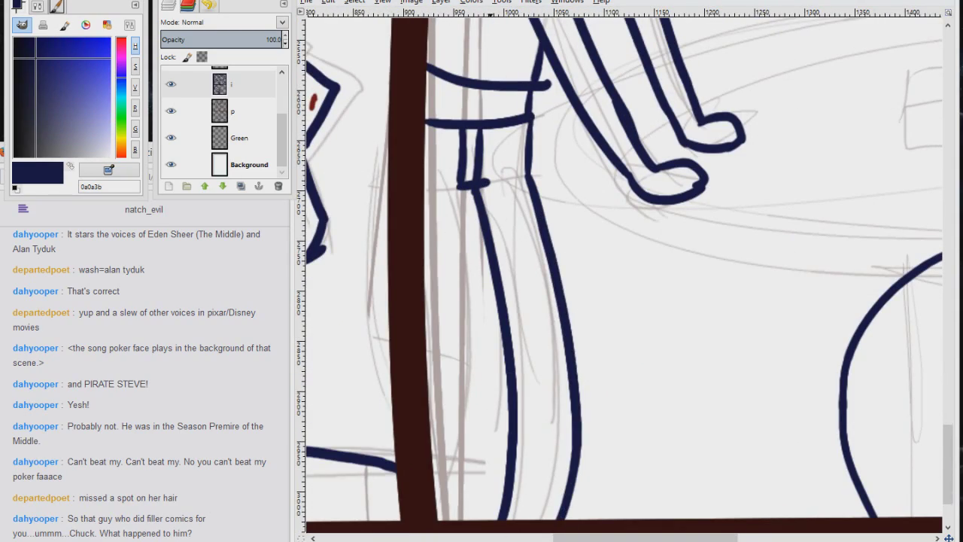
# Step: Ink the round table's near edge as two parallel curves running from the left character to the lower bubble
pyautogui.moveTo(522, 304); pyautogui.dragTo(562, 269)
pyautogui.moveTo(500, 148); pyautogui.dragTo(493, 491)
pyautogui.moveTo(519, 177); pyautogui.dragTo(310, 293)
pyautogui.moveTo(401, 187)
pyautogui.mouseDown()
pyautogui.moveTo(474, 324)
pyautogui.moveTo(726, 359)
pyautogui.mouseUp()
pyautogui.moveTo(386, 250); pyautogui.dragTo(702, 390)
# Step: Ink the table's far edge and its rounded right end with a thick rim meeting the bubble's tail
pyautogui.moveTo(462, 155); pyautogui.dragTo(866, 77)
pyautogui.moveTo(858, 86)
pyautogui.mouseDown()
pyautogui.moveTo(602, 98)
pyautogui.moveTo(521, 120)
pyautogui.mouseUp()
pyautogui.moveTo(476, 105); pyautogui.dragTo(768, 248)
pyautogui.hotkey('ctrl', 'z')
pyautogui.moveTo(439, 108); pyautogui.dragTo(806, 282)
pyautogui.moveTo(659, 372)
pyautogui.mouseDown()
pyautogui.moveTo(793, 208)
pyautogui.moveTo(804, 283)
pyautogui.moveTo(780, 230)
pyautogui.mouseUp()
pyautogui.moveTo(779, 149); pyautogui.dragTo(779, 231)
pyautogui.moveTo(667, 317); pyautogui.dragTo(778, 229)
pyautogui.moveTo(763, 258)
pyautogui.mouseDown()
pyautogui.moveTo(709, 253)
pyautogui.moveTo(626, 361)
pyautogui.mouseUp()
# Step: Ink the right character's two manacles beside the panel border, with dark cuffs and round chain rings
pyautogui.moveTo(746, 143); pyautogui.dragTo(613, 328)
pyautogui.moveTo(653, 329)
pyautogui.mouseDown()
pyautogui.moveTo(639, 322)
pyautogui.moveTo(633, 380)
pyautogui.mouseUp()
pyautogui.moveTo(652, 389)
pyautogui.mouseDown()
pyautogui.moveTo(617, 419)
pyautogui.moveTo(631, 399)
pyautogui.mouseUp()
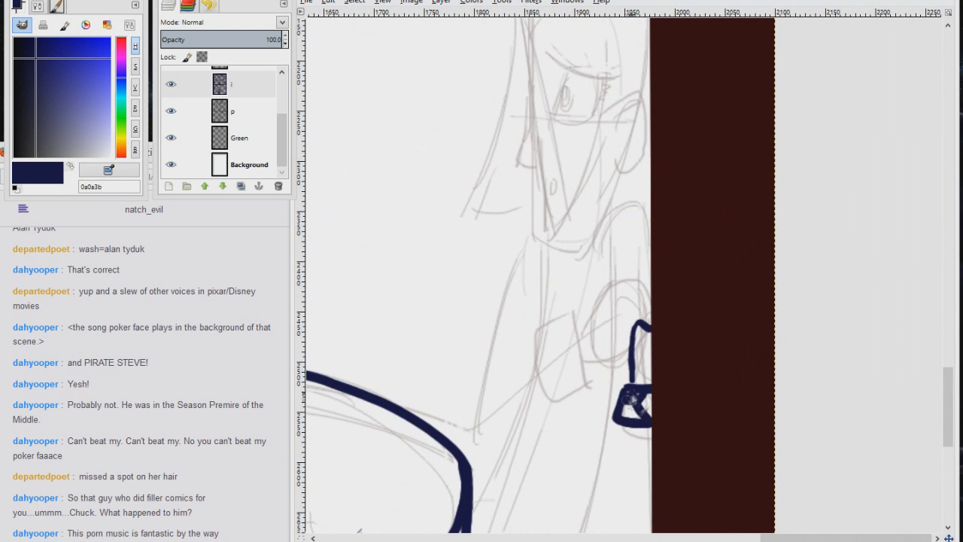
pyautogui.moveTo(570, 321)
pyautogui.mouseDown()
pyautogui.moveTo(587, 372)
pyautogui.moveTo(535, 329)
pyautogui.mouseUp()
pyautogui.moveTo(536, 331); pyautogui.dragTo(589, 375)
pyautogui.moveTo(544, 361)
pyautogui.mouseDown()
pyautogui.moveTo(574, 348)
pyautogui.moveTo(553, 380)
pyautogui.mouseUp()
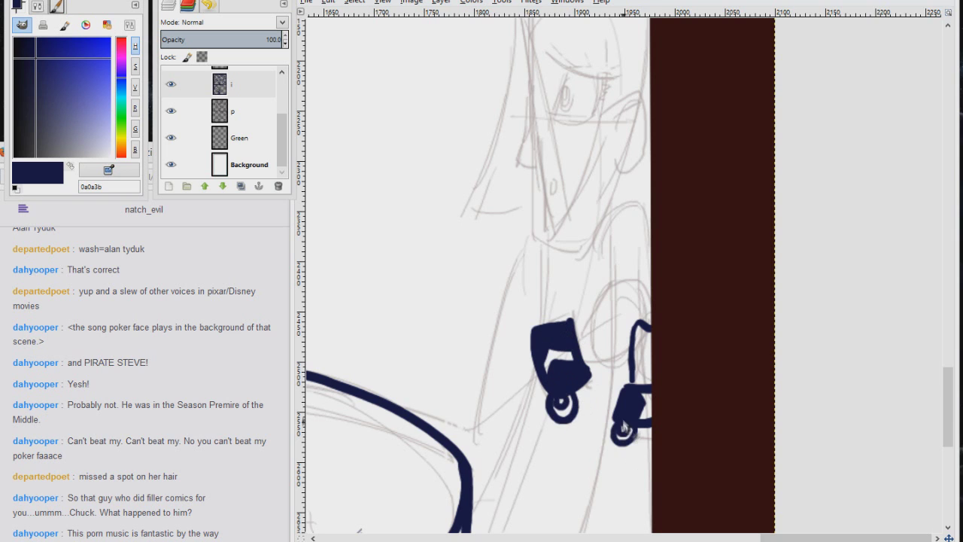
# Step: Ink the right character's raised hand and fingers between the two manacles, with the wrist line beside them
pyautogui.moveTo(577, 333); pyautogui.dragTo(640, 292)
pyautogui.moveTo(585, 359); pyautogui.dragTo(626, 341)
pyautogui.moveTo(640, 292); pyautogui.dragTo(645, 312)
pyautogui.moveTo(642, 310); pyautogui.dragTo(622, 297)
pyautogui.moveTo(623, 314); pyautogui.dragTo(636, 326)
pyautogui.moveTo(622, 301); pyautogui.dragTo(623, 429)
# Step: Ink the right character's worried eye, wavy mouth and long face outline
pyautogui.moveTo(561, 196); pyautogui.dragTo(603, 216)
pyautogui.moveTo(566, 207)
pyautogui.mouseDown()
pyautogui.moveTo(556, 245)
pyautogui.moveTo(598, 242)
pyautogui.mouseUp()
pyautogui.moveTo(602, 217); pyautogui.dragTo(599, 241)
pyautogui.moveTo(548, 320); pyautogui.dragTo(592, 330)
pyautogui.moveTo(533, 188)
pyautogui.mouseDown()
pyautogui.moveTo(533, 305)
pyautogui.moveTo(619, 348)
pyautogui.mouseUp()
pyautogui.moveTo(536, 161)
pyautogui.mouseDown()
pyautogui.moveTo(614, 181)
pyautogui.moveTo(617, 348)
pyautogui.mouseUp()
# Step: Ink the right character's hair outline and fill the hanging lock at the left of the face with solid navy
pyautogui.moveTo(617, 331); pyautogui.dragTo(652, 305)
pyautogui.moveTo(512, 151); pyautogui.dragTo(535, 163)
pyautogui.moveTo(521, 98)
pyautogui.mouseDown()
pyautogui.moveTo(476, 294)
pyautogui.moveTo(521, 290)
pyautogui.moveTo(652, 119)
pyautogui.mouseUp()
pyautogui.moveTo(533, 192); pyautogui.dragTo(533, 163)
pyautogui.moveTo(513, 151); pyautogui.dragTo(495, 242)
pyautogui.click(521, 224)
pyautogui.click(354, 1)
pyautogui.click(374, 173)
pyautogui.click(525, 265)
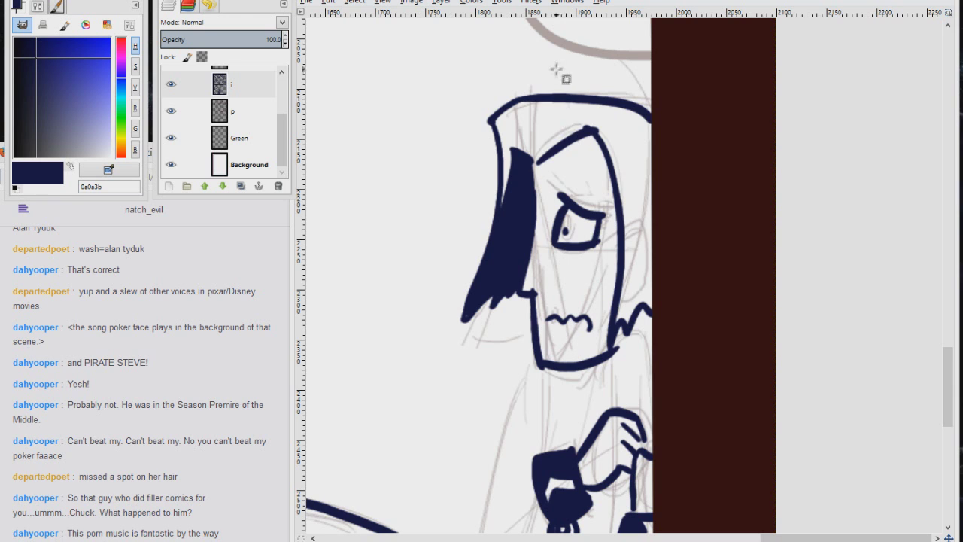
# Step: Ink strand lines across the top of the right character's hair and down the side by the panel border
pyautogui.moveTo(536, 159); pyautogui.dragTo(607, 107)
pyautogui.moveTo(548, 122); pyautogui.dragTo(587, 104)
pyautogui.moveTo(616, 108); pyautogui.dragTo(652, 172)
pyautogui.moveTo(602, 113); pyautogui.dragTo(652, 272)
pyautogui.moveTo(613, 147); pyautogui.dragTo(623, 303)
pyautogui.moveTo(558, 102); pyautogui.dragTo(496, 140)
pyautogui.moveTo(542, 117); pyautogui.dragTo(503, 155)
# Step: Ink the right character's shoulder by the panel border and the drooping sleeve below the far manacle
pyautogui.moveTo(579, 279); pyautogui.dragTo(563, 190)
pyautogui.scroll(-3, 562, 188)
pyautogui.moveTo(576, 157); pyautogui.dragTo(579, 205)
pyautogui.scroll(-3, 580, 203)
pyautogui.moveTo(567, 250)
pyautogui.mouseDown()
pyautogui.moveTo(556, 297)
pyautogui.moveTo(590, 326)
pyautogui.mouseUp()
# Step: Ink the right character's other arm from the jaw down to a drooping sleeve, replacing the stroke that runs inside the sleeve
pyautogui.moveTo(558, 155)
pyautogui.mouseDown()
pyautogui.moveTo(558, 207)
pyautogui.moveTo(533, 236)
pyautogui.mouseUp()
pyautogui.scroll(3, 561, 203)
pyautogui.moveTo(520, 206); pyautogui.dragTo(500, 245)
pyautogui.moveTo(513, 147)
pyautogui.mouseDown()
pyautogui.moveTo(460, 271)
pyautogui.moveTo(520, 316)
pyautogui.mouseUp()
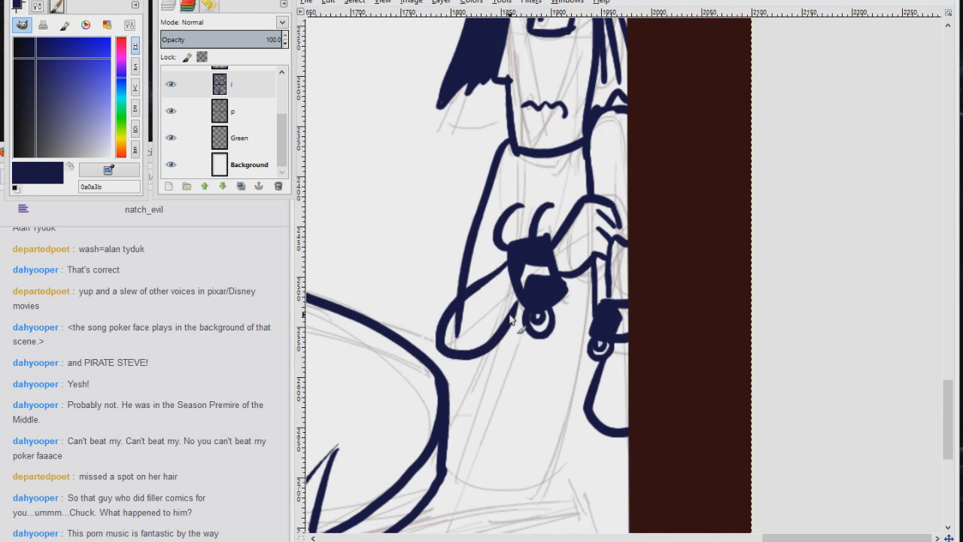
pyautogui.hotkey('ctrl', 'z')
pyautogui.moveTo(474, 227); pyautogui.dragTo(444, 316)
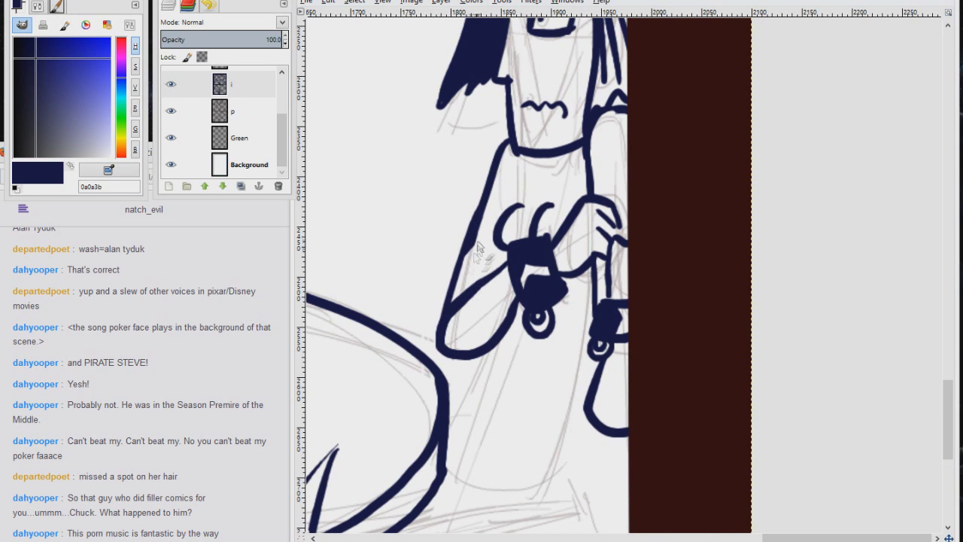
# Step: Ink two short lines on the right character's upper chest, both sides of the torso and the start of the lap beside the table
pyautogui.moveTo(530, 155); pyautogui.dragTo(520, 212)
pyautogui.moveTo(563, 155); pyautogui.dragTo(558, 214)
pyautogui.moveTo(509, 224)
pyautogui.mouseDown()
pyautogui.moveTo(541, 235)
pyautogui.moveTo(545, 59)
pyautogui.mouseUp()
pyautogui.moveTo(473, 198); pyautogui.dragTo(443, 253)
pyautogui.moveTo(571, 128); pyautogui.dragTo(535, 347)
pyautogui.moveTo(506, 262); pyautogui.dragTo(556, 221)
pyautogui.moveTo(482, 253); pyautogui.dragTo(536, 241)
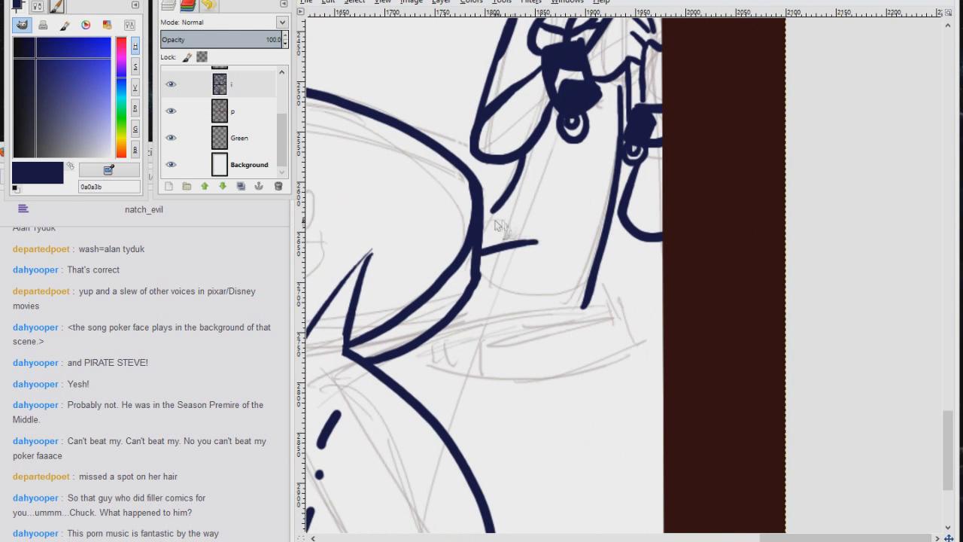
# Step: Ink the right character's hips and thighs below the waist and crosshatch them with a fishnet pattern
pyautogui.moveTo(493, 212); pyautogui.dragTo(595, 261)
pyautogui.moveTo(469, 309); pyautogui.dragTo(553, 360)
pyautogui.moveTo(587, 280); pyautogui.dragTo(545, 359)
pyautogui.moveTo(562, 268); pyautogui.dragTo(504, 349)
pyautogui.moveTo(584, 267); pyautogui.dragTo(529, 353)
pyautogui.moveTo(548, 262); pyautogui.dragTo(474, 310)
pyautogui.moveTo(483, 241); pyautogui.dragTo(545, 342)
pyautogui.moveTo(482, 361); pyautogui.dragTo(598, 222)
pyautogui.moveTo(597, 198)
pyautogui.mouseDown()
pyautogui.moveTo(527, 215)
pyautogui.moveTo(565, 294)
pyautogui.mouseUp()
pyautogui.moveTo(584, 169); pyautogui.dragTo(549, 216)
pyautogui.moveTo(571, 178); pyautogui.dragTo(599, 200)
pyautogui.moveTo(590, 182); pyautogui.dragTo(561, 200)
pyautogui.moveTo(508, 220); pyautogui.dragTo(509, 237)
pyautogui.moveTo(518, 225); pyautogui.dragTo(531, 260)
pyautogui.moveTo(624, 218); pyautogui.dragTo(515, 271)
# Step: Ink the rounded stool seat under the right character, including its side and lower edge
pyautogui.moveTo(574, 241); pyautogui.dragTo(627, 231)
pyautogui.moveTo(600, 203)
pyautogui.mouseDown()
pyautogui.moveTo(619, 209)
pyautogui.moveTo(622, 291)
pyautogui.mouseUp()
pyautogui.moveTo(465, 264)
pyautogui.mouseDown()
pyautogui.moveTo(466, 293)
pyautogui.moveTo(624, 287)
pyautogui.mouseUp()
pyautogui.moveTo(479, 301); pyautogui.dragTo(471, 309)
# Step: Ink the curved stool legs beneath the seat, running the front ones down to the panel's lower border
pyautogui.scroll(-3, 474, 319)
pyautogui.hscroll(1, 474, 320)
pyautogui.moveTo(591, 201); pyautogui.dragTo(580, 423)
pyautogui.moveTo(572, 203); pyautogui.dragTo(555, 423)
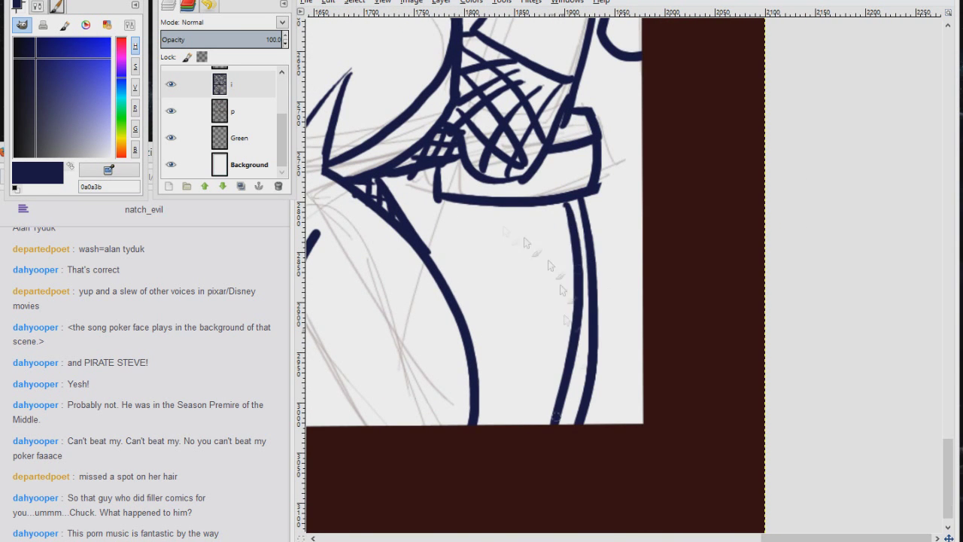
pyautogui.moveTo(459, 204); pyautogui.dragTo(464, 298)
pyautogui.moveTo(444, 202); pyautogui.dragTo(452, 289)
pyautogui.moveTo(565, 205); pyautogui.dragTo(539, 380)
pyautogui.moveTo(480, 206); pyautogui.dragTo(481, 372)
# Step: Compare the seated character with the manacled character in the first panel
pyautogui.moveTo(595, 38)
pyautogui.mouseDown()
pyautogui.moveTo(541, 181)
pyautogui.moveTo(531, 450)
pyautogui.moveTo(526, 270)
pyautogui.mouseUp()
pyautogui.scroll(5, 536, 339)
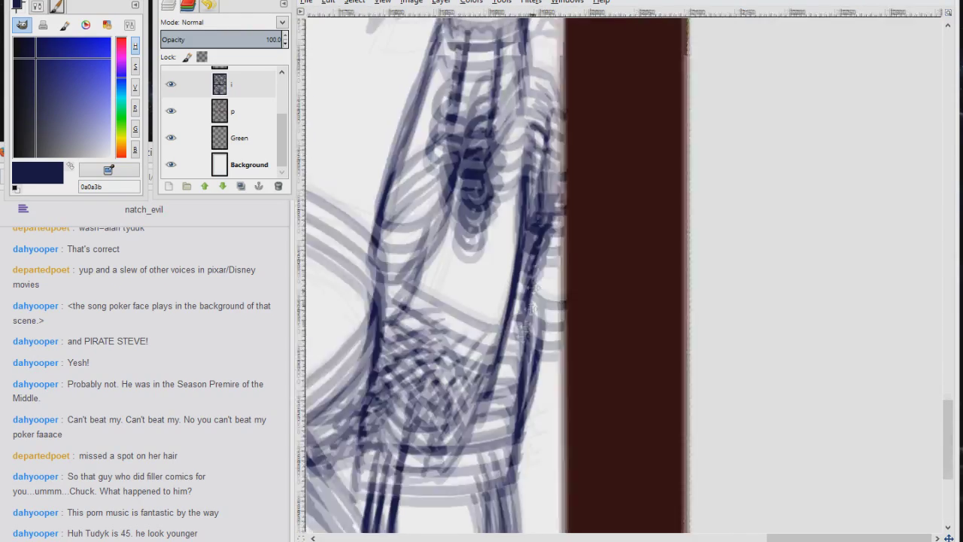
pyautogui.hscroll(1, 536, 338)
pyautogui.moveTo(510, 310); pyautogui.dragTo(634, 414)
pyautogui.scroll(-5, 686, 226)
pyautogui.scroll(6, 578, 188)
pyautogui.moveTo(594, 182); pyautogui.dragTo(598, 210)
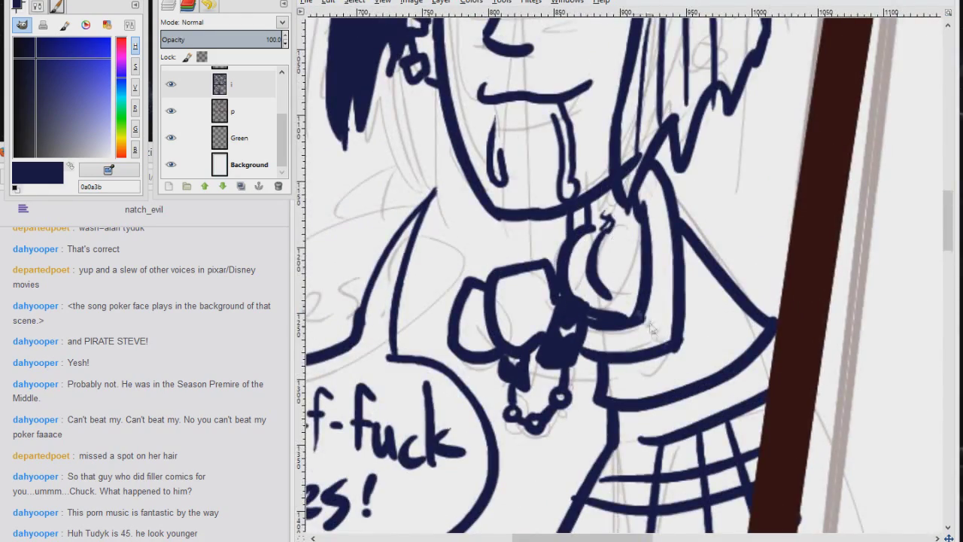
pyautogui.scroll(-5, 625, 378)
pyautogui.moveTo(806, 519); pyautogui.dragTo(683, 179)
pyautogui.scroll(3, 686, 234)
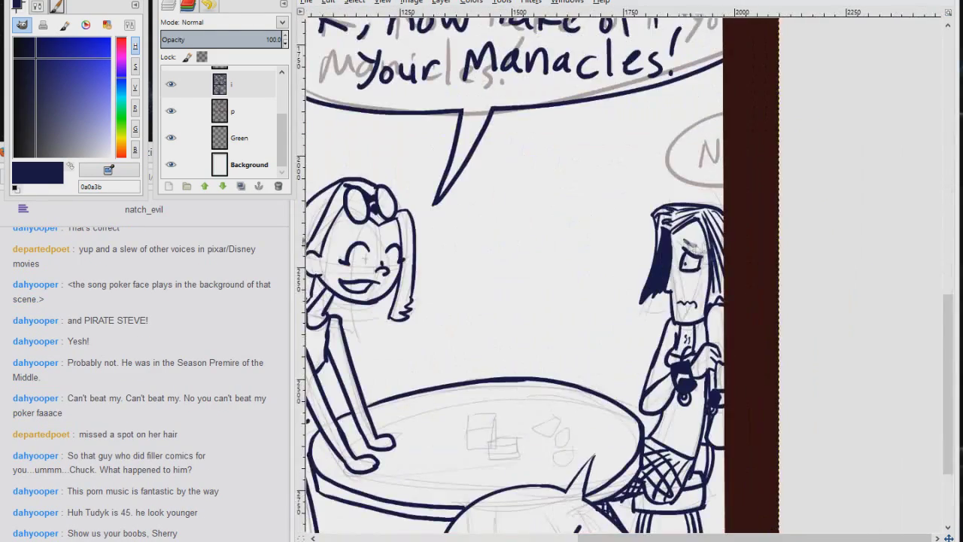
# Step: Create a new layer directly above the "p" sketch layer for the red details
pyautogui.moveTo(347, 228); pyautogui.dragTo(462, 262)
pyautogui.click(252, 113)
pyautogui.click(169, 187)
pyautogui.click(136, 218)
pyautogui.hotkey('ctrl', 'z')
pyautogui.moveTo(283, 152); pyautogui.dragTo(283, 118)
pyautogui.scroll(-3, 183, 141)
pyautogui.click(173, 111)
pyautogui.click(173, 111)
pyautogui.click(172, 187)
pyautogui.press('Return')
# Step: Draw bright red (b51111) plus-shaped pupils in both eyes of the grinning girl in the fourth panel
pyautogui.scroll(4, 470, 311)
pyautogui.click(121, 39)
pyautogui.click(82, 49)
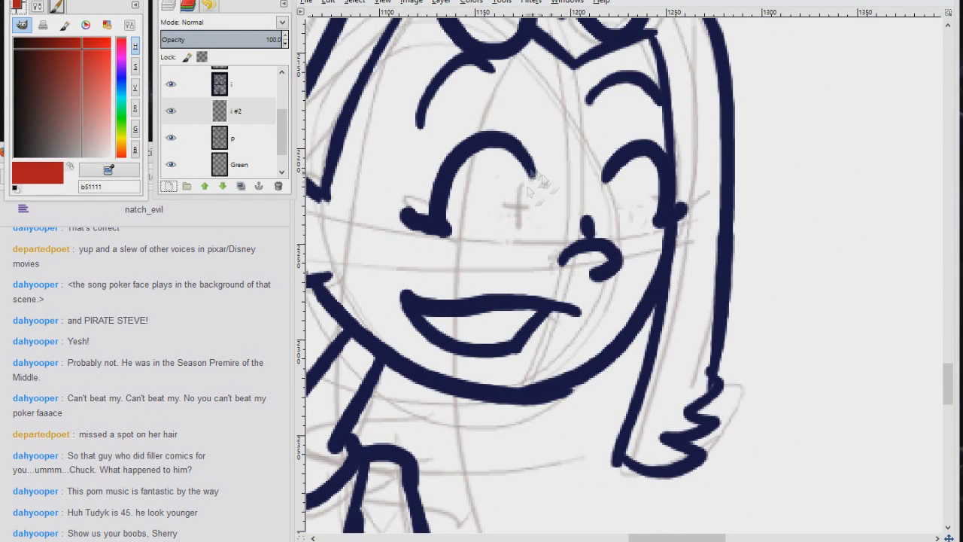
pyautogui.moveTo(521, 184); pyautogui.dragTo(516, 239)
pyautogui.moveTo(542, 208); pyautogui.dragTo(497, 211)
pyautogui.moveTo(654, 176); pyautogui.dragTo(644, 229)
pyautogui.moveTo(658, 210); pyautogui.dragTo(633, 212)
# Step: Paint bright red blood patches and streaks along both cheeks of the grinning girl
pyautogui.moveTo(645, 276); pyautogui.dragTo(636, 320)
pyautogui.moveTo(449, 238); pyautogui.dragTo(433, 369)
pyautogui.moveTo(647, 290); pyautogui.dragTo(584, 376)
pyautogui.moveTo(448, 244); pyautogui.dragTo(581, 329)
pyautogui.moveTo(576, 324)
pyautogui.mouseDown()
pyautogui.moveTo(518, 429)
pyautogui.moveTo(537, 438)
pyautogui.mouseUp()
pyautogui.moveTo(551, 412); pyautogui.dragTo(562, 453)
pyautogui.moveTo(772, 377); pyautogui.dragTo(720, 439)
# Step: Paint dark red (641010) blood drips beside the girl's eye and fill the side of her neck
pyautogui.click(51, 57)
pyautogui.moveTo(545, 255); pyautogui.dragTo(542, 275)
pyautogui.moveTo(528, 280); pyautogui.dragTo(516, 286)
pyautogui.moveTo(520, 303)
pyautogui.mouseDown()
pyautogui.moveTo(492, 411)
pyautogui.moveTo(561, 205)
pyautogui.mouseUp()
pyautogui.moveTo(568, 219); pyautogui.dragTo(519, 286)
# Step: Add dark red blood spatter to the girl's chest and forearms, and blood stains along both hands
pyautogui.moveTo(572, 497); pyautogui.dragTo(519, 90)
pyautogui.moveTo(648, 353); pyautogui.dragTo(556, 378)
pyautogui.moveTo(579, 377); pyautogui.dragTo(614, 371)
pyautogui.moveTo(661, 286); pyautogui.dragTo(712, 290)
pyautogui.click(557, 103)
pyautogui.click(607, 175)
pyautogui.moveTo(488, 181); pyautogui.dragTo(655, 527)
pyautogui.moveTo(576, 312); pyautogui.dragTo(578, 340)
pyautogui.click(570, 368)
pyautogui.click(531, 281)
pyautogui.scroll(-5, 537, 311)
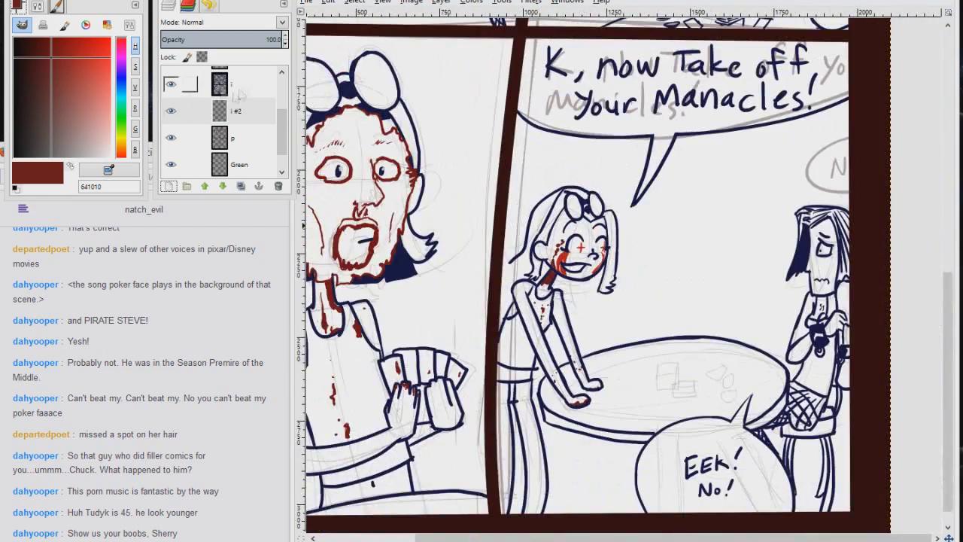
# Step: On the ink layer "i", close the hair outline under the girl's chin and fill her dark hair sections with sampled navy
pyautogui.click(202, 83)
pyautogui.press('z')
pyautogui.moveTo(498, 177); pyautogui.dragTo(645, 312)
pyautogui.keyDown('ctrl'); pyautogui.click(444, 294); pyautogui.keyUp('ctrl')
pyautogui.moveTo(390, 342); pyautogui.dragTo(456, 369)
pyautogui.moveTo(563, 407); pyautogui.dragTo(663, 435)
pyautogui.moveTo(664, 434); pyautogui.dragTo(681, 441)
pyautogui.moveTo(683, 435); pyautogui.dragTo(728, 428)
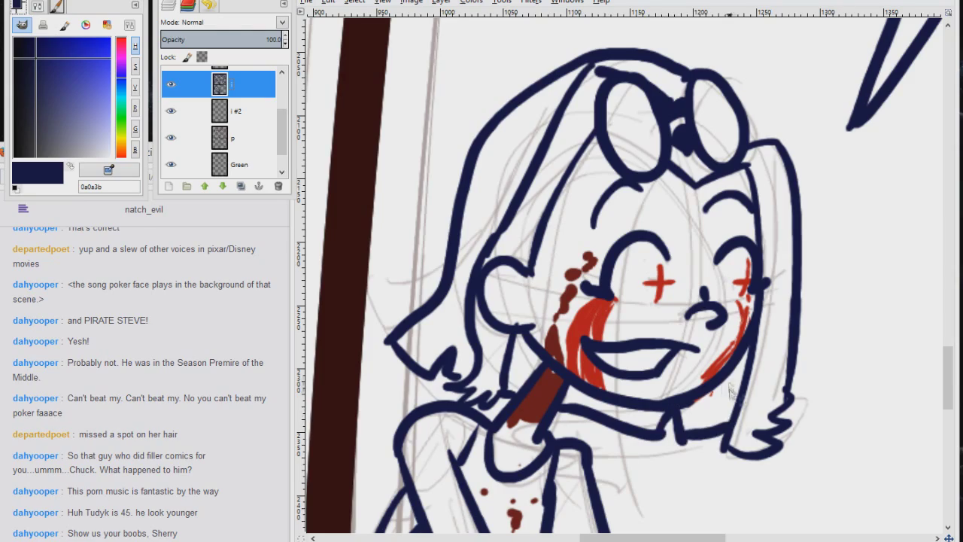
pyautogui.click(577, 109)
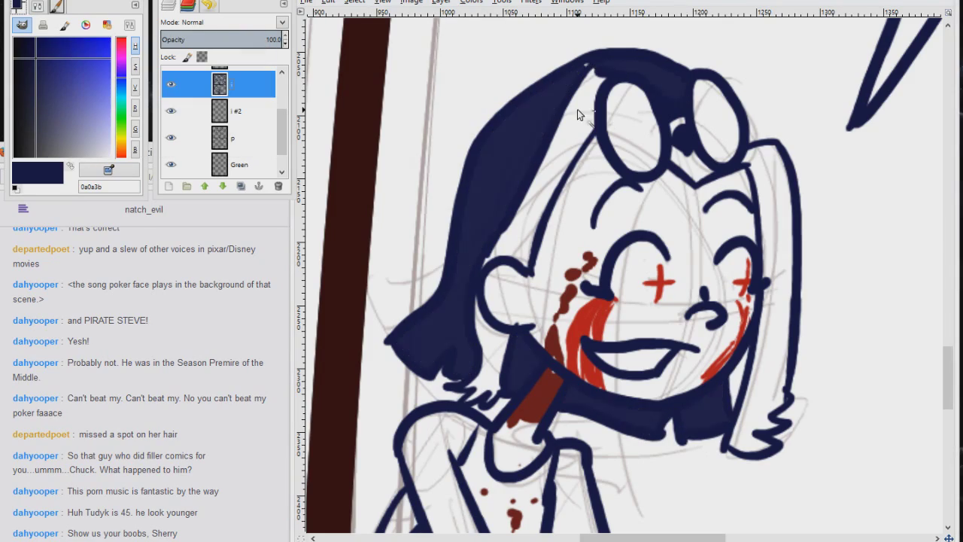
# Step: Hide the "p" sketch layer so only the inked artwork shows
pyautogui.scroll(-5, 757, 497)
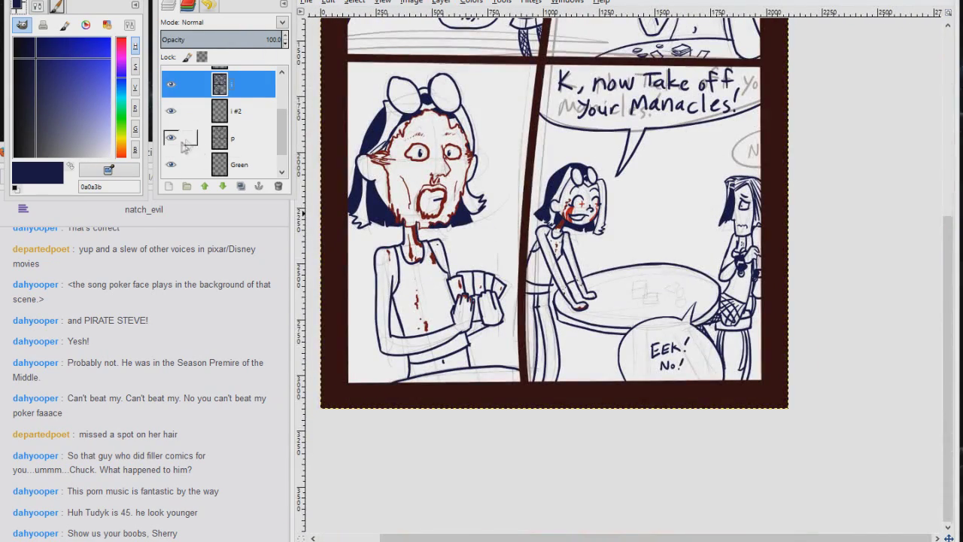
pyautogui.click(175, 139)
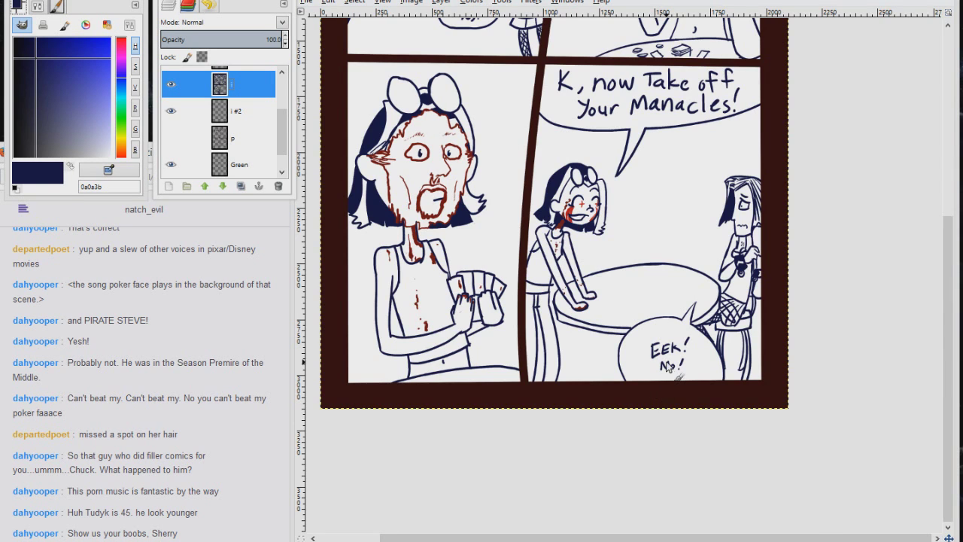
pyautogui.scroll(5, 668, 366)
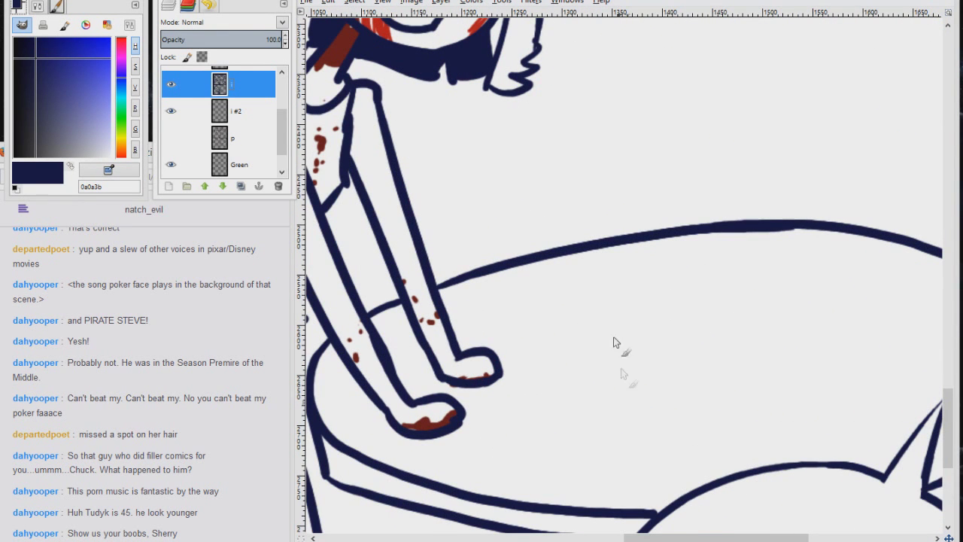
pyautogui.press('space')
pyautogui.press('Return')
pyautogui.press('space')
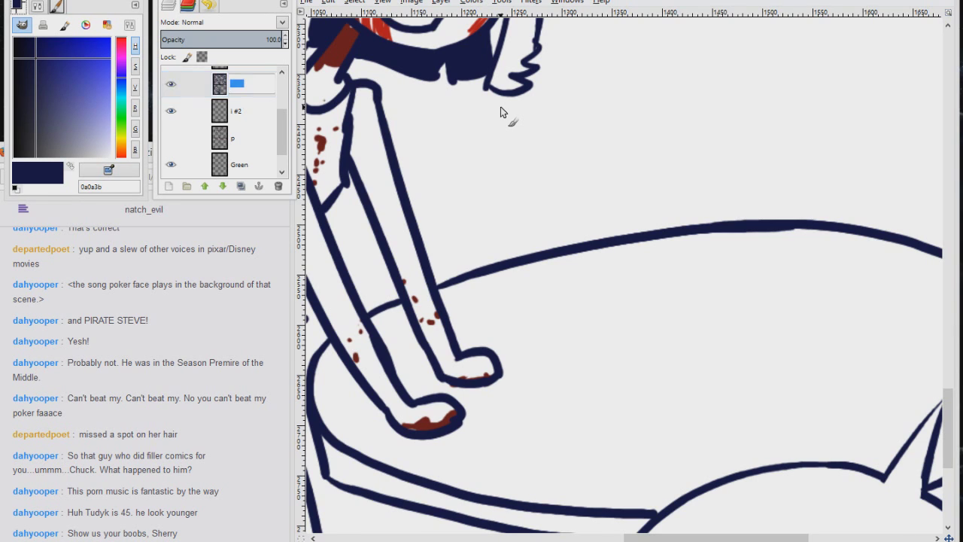
pyautogui.press('Return')
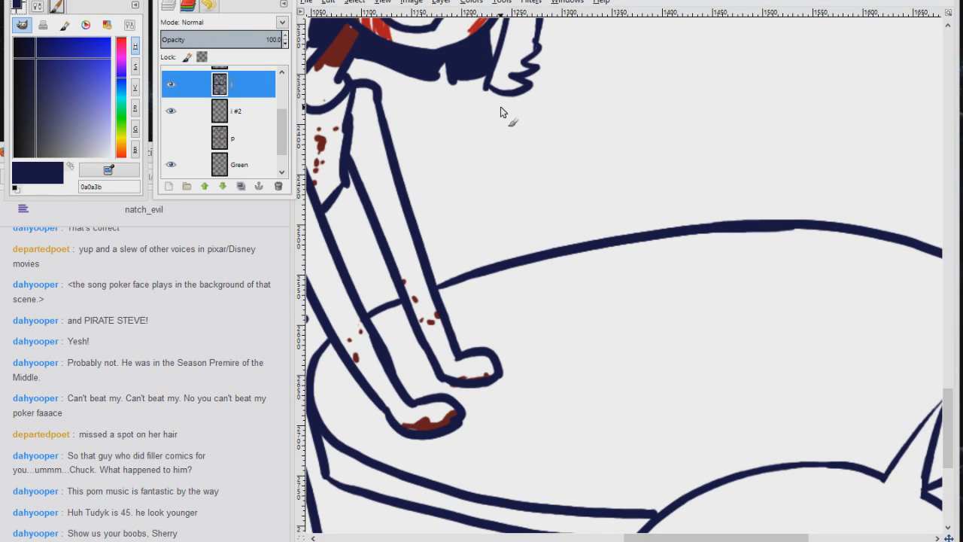
# Step: Ink two table legs below the tabletop, one reaching the panel border and one ending in a rounded foot
pyautogui.press('-')
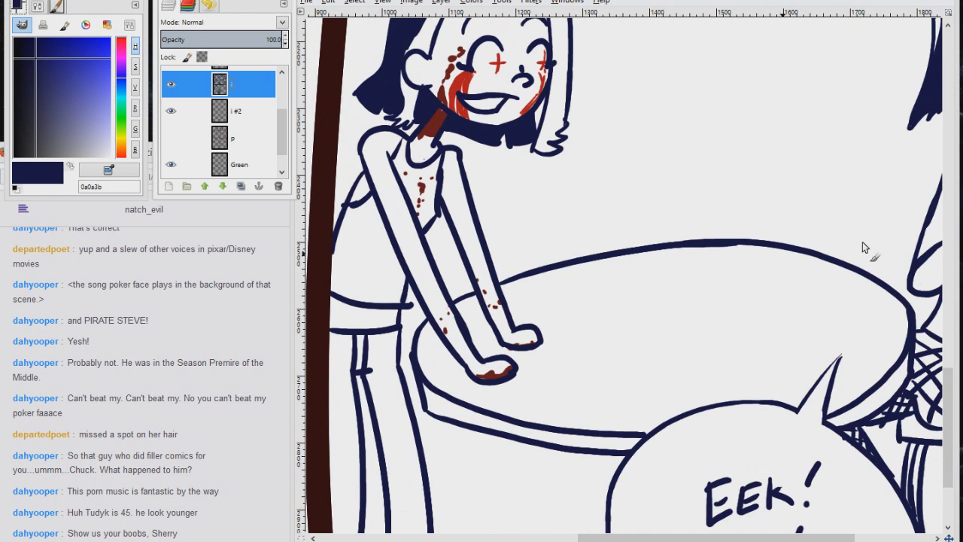
pyautogui.scroll(-6, 624, 269)
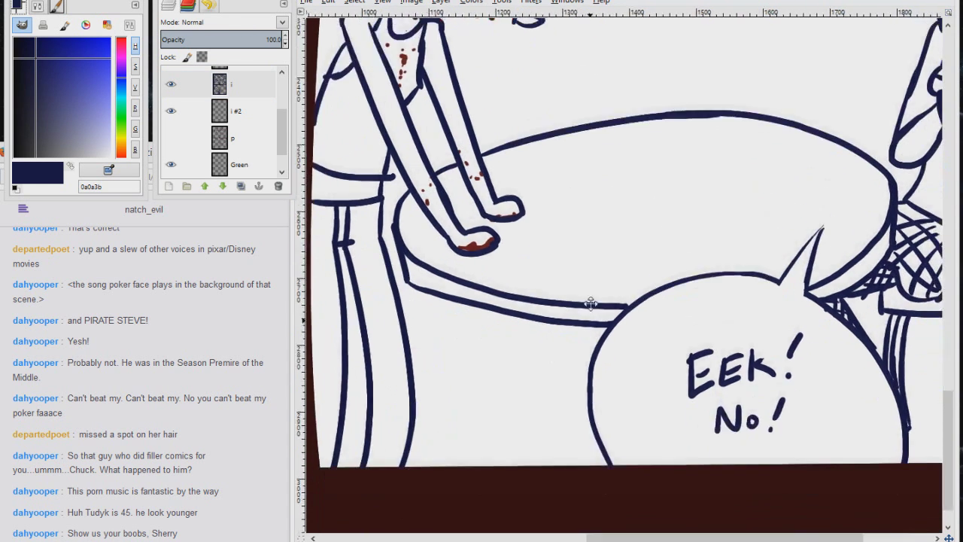
pyautogui.moveTo(454, 191); pyautogui.dragTo(461, 354)
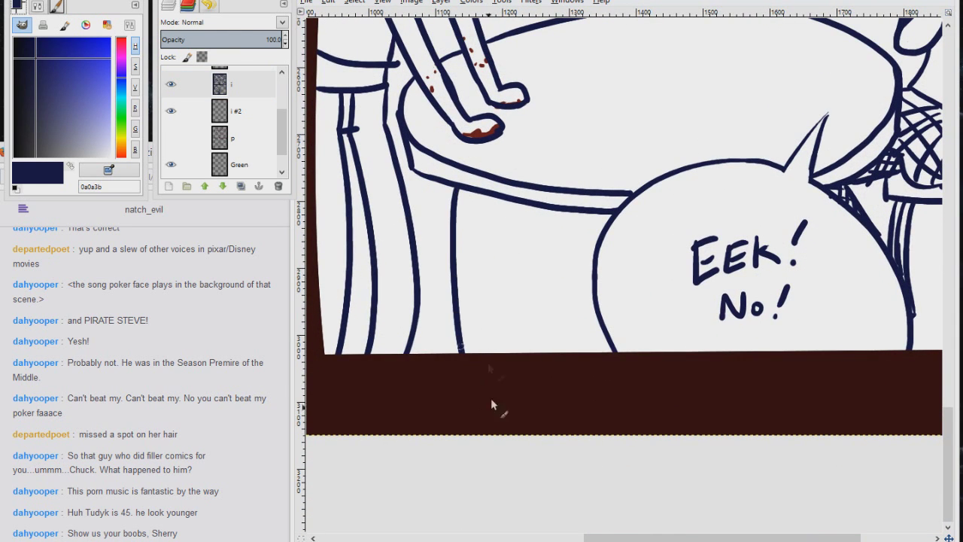
pyautogui.moveTo(469, 192); pyautogui.dragTo(482, 352)
pyautogui.moveTo(504, 269); pyautogui.dragTo(518, 333)
pyautogui.moveTo(523, 205); pyautogui.dragTo(524, 326)
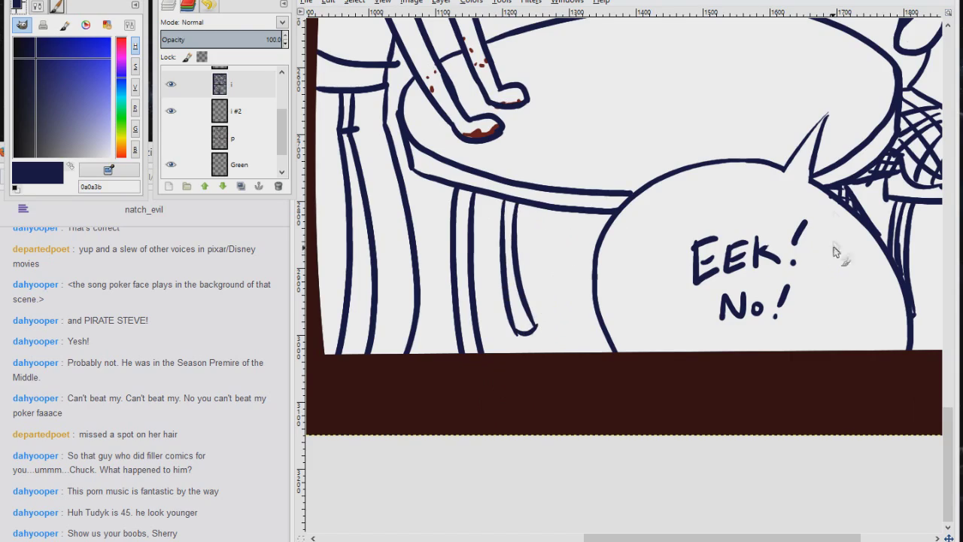
pyautogui.moveTo(786, 192); pyautogui.dragTo(608, 286)
pyautogui.moveTo(666, 130)
pyautogui.mouseDown()
pyautogui.moveTo(781, 284)
pyautogui.moveTo(684, 254)
pyautogui.mouseUp()
pyautogui.scroll(-3, 683, 255)
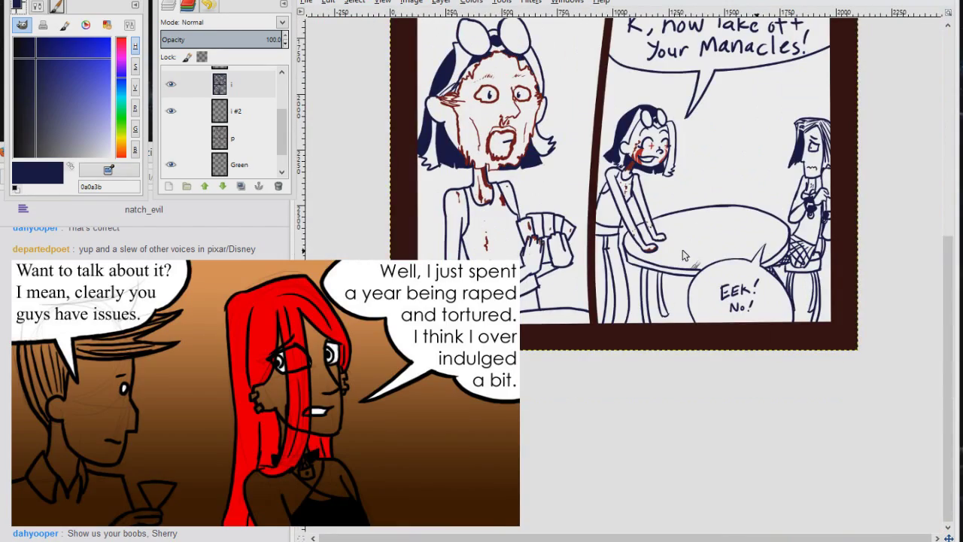
# Step: Sketch a white circular signature emblem with an S-shaped curve and crossing lines on the border's bottom-right corner, using Mike's Pencil
pyautogui.scroll(5, 683, 256)
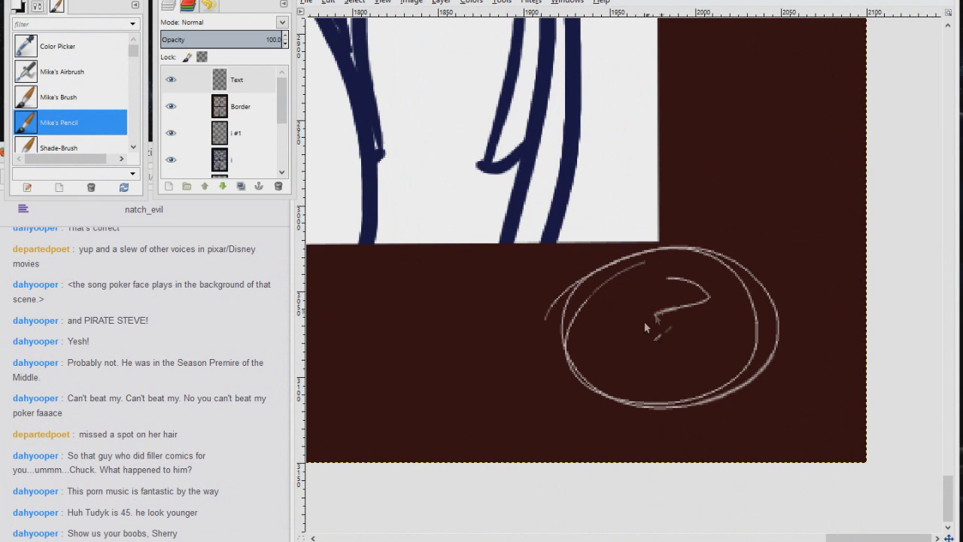
pyautogui.moveTo(667, 354); pyautogui.dragTo(666, 414)
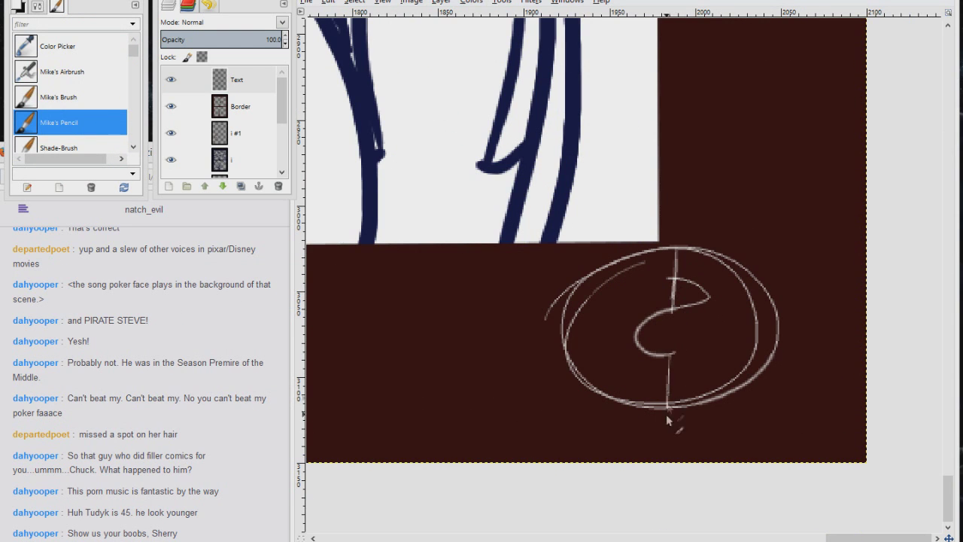
pyautogui.moveTo(604, 305); pyautogui.dragTo(774, 293)
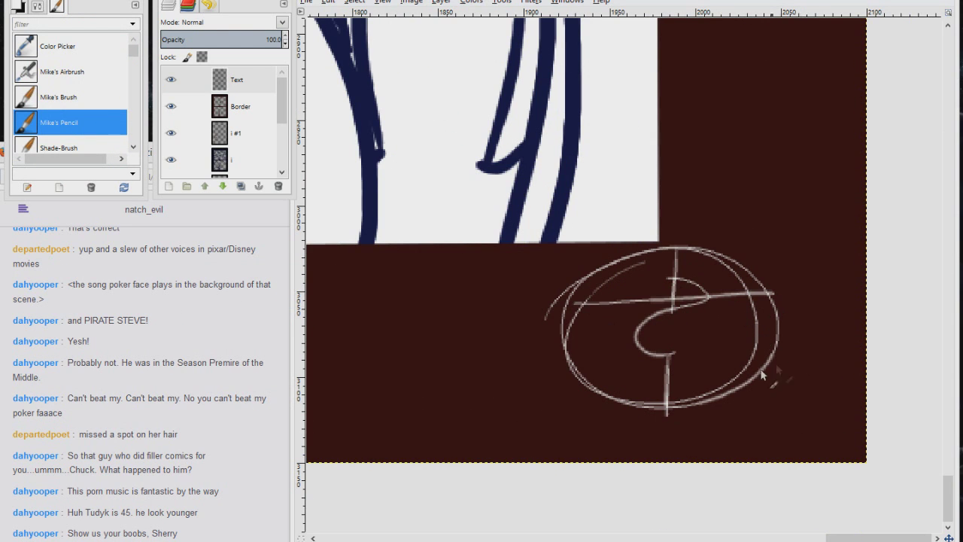
pyautogui.scroll(-5, 743, 387)
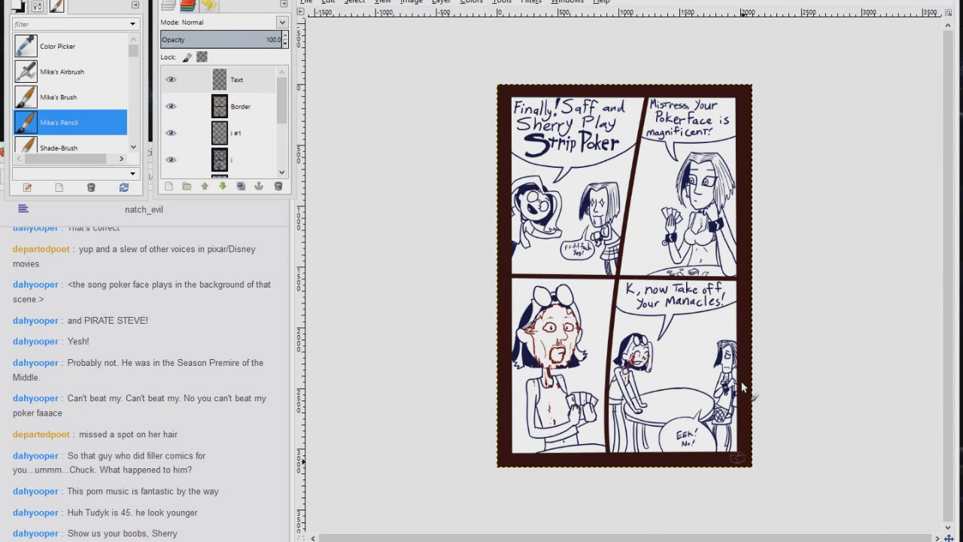
# Step: Fill the Background layer with a top-to-bottom gradient from light grey ebebeb to grey a1a1a1
pyautogui.moveTo(283, 103); pyautogui.dragTo(285, 175)
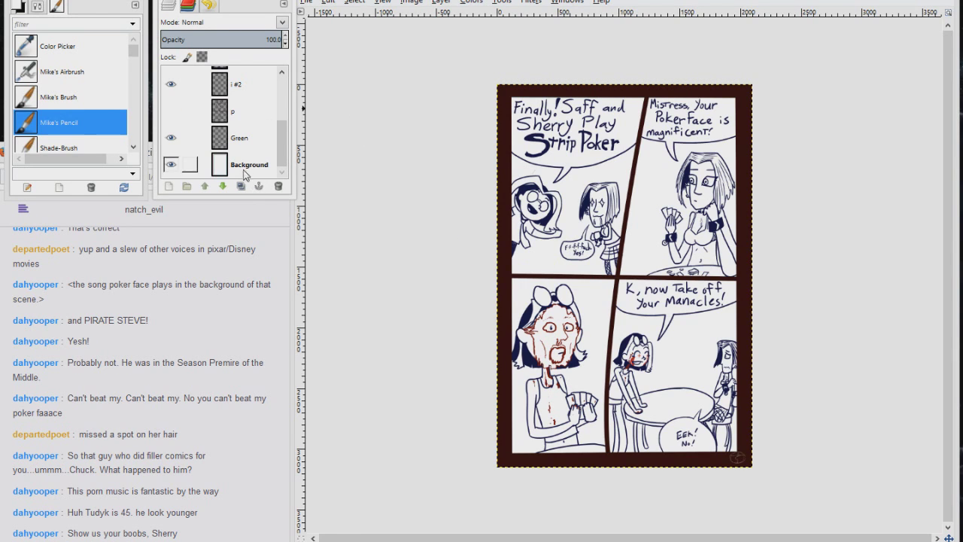
pyautogui.click(250, 172)
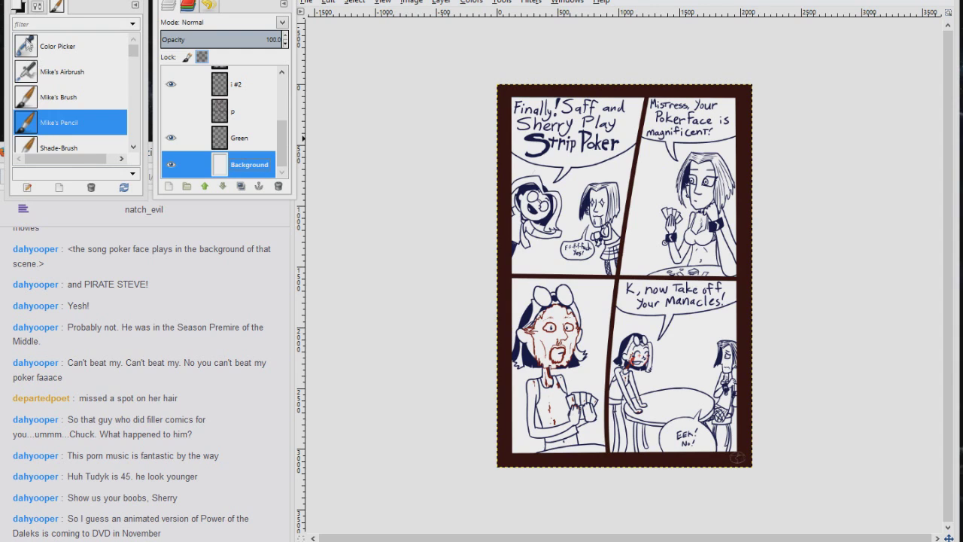
pyautogui.click(21, 8)
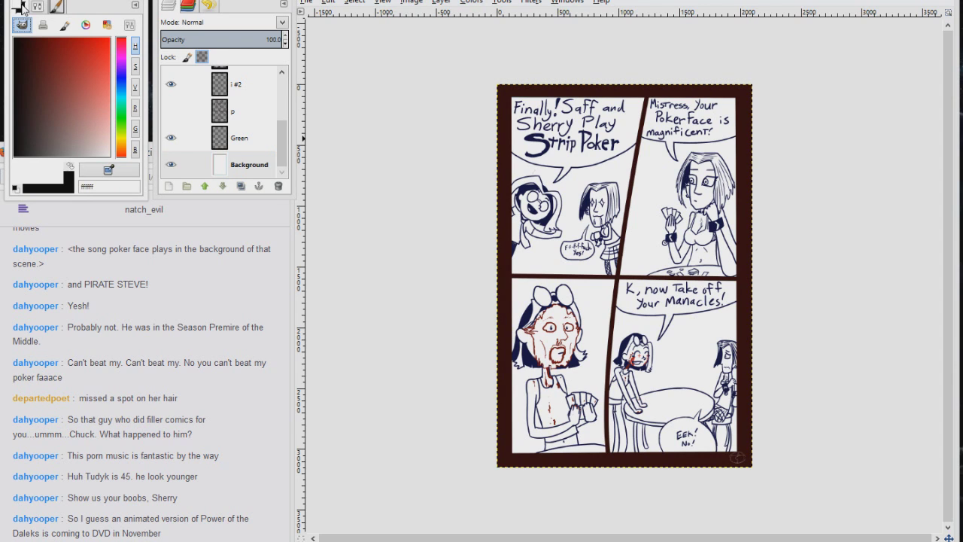
pyautogui.click(77, 148)
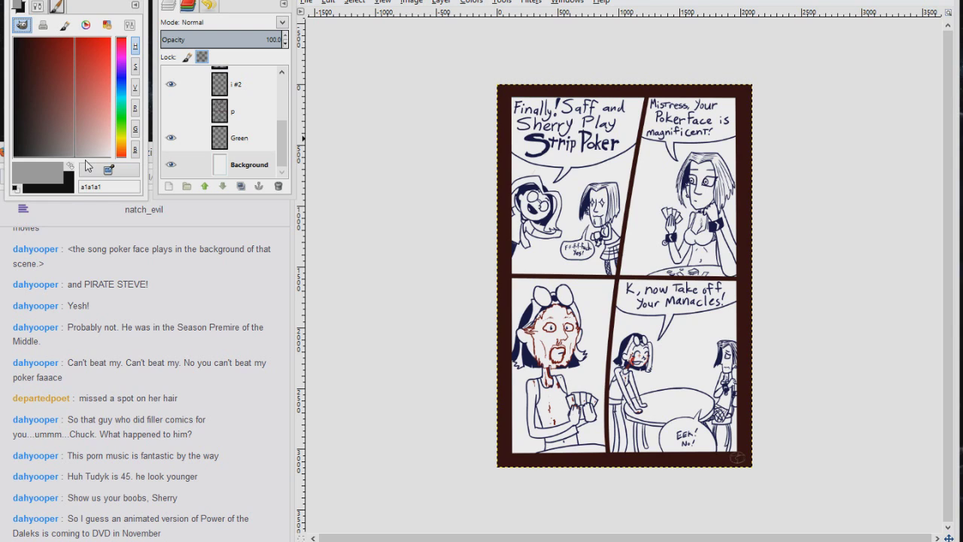
pyautogui.click(70, 169)
pyautogui.moveTo(75, 155); pyautogui.dragTo(107, 168)
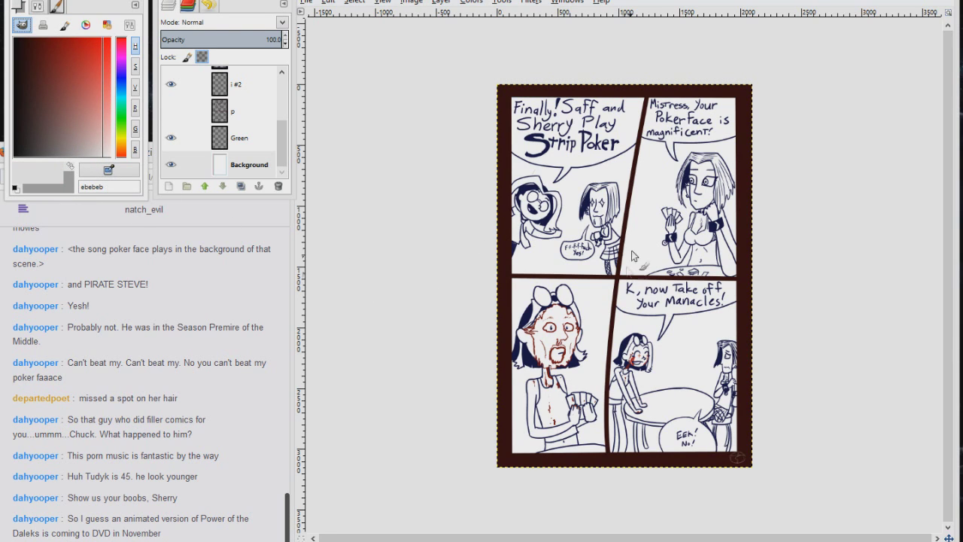
pyautogui.moveTo(625, 94); pyautogui.dragTo(645, 459)
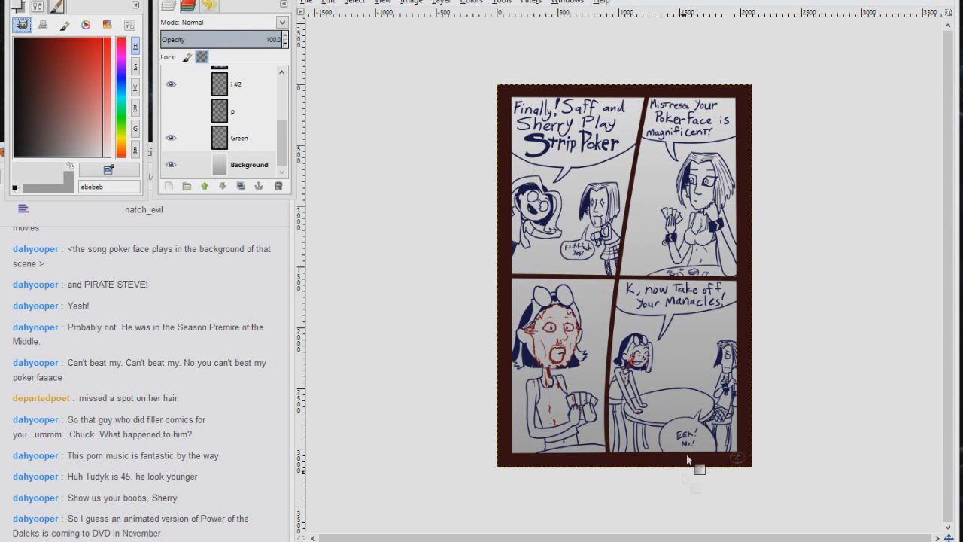
# Step: Try grey 878787 as the foreground colour and reset it to the default black
pyautogui.click(64, 156)
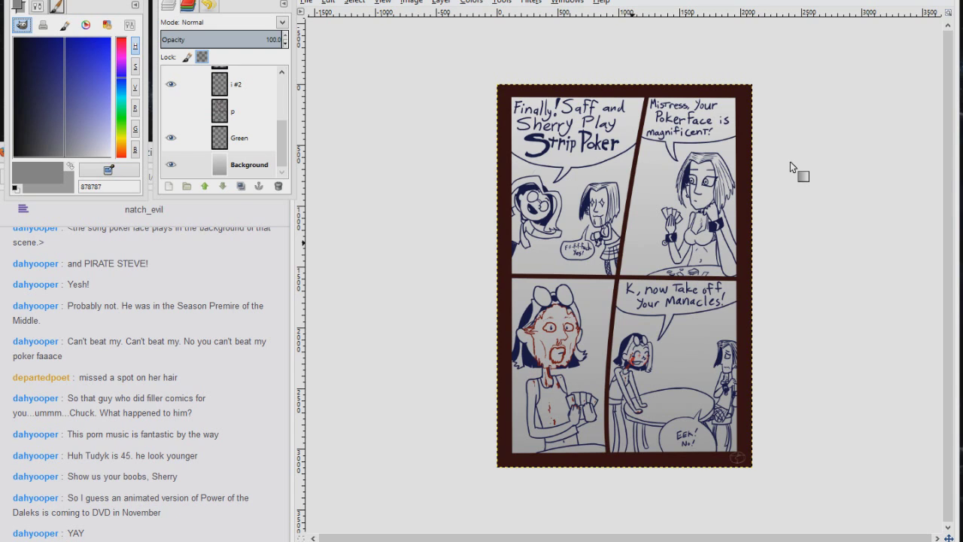
pyautogui.press('d')
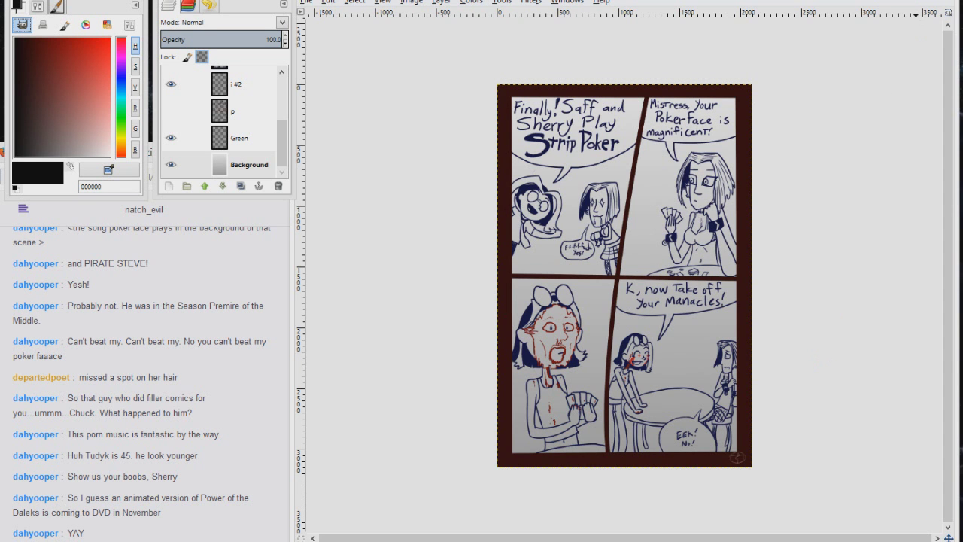
# Step: Minimize the drawing program and switch to OBS to choose the Good Bye scene
pyautogui.click(898, 0)
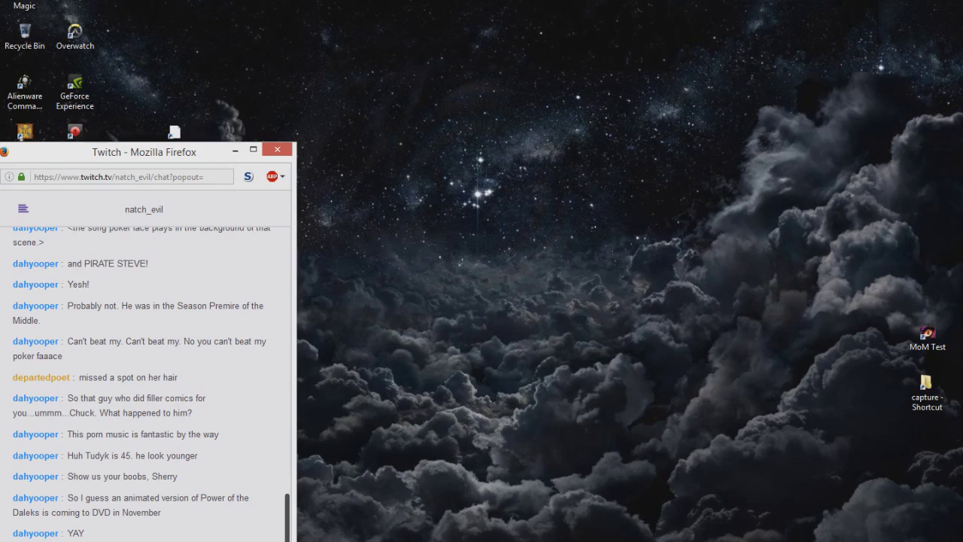
pyautogui.moveTo(480, 541)
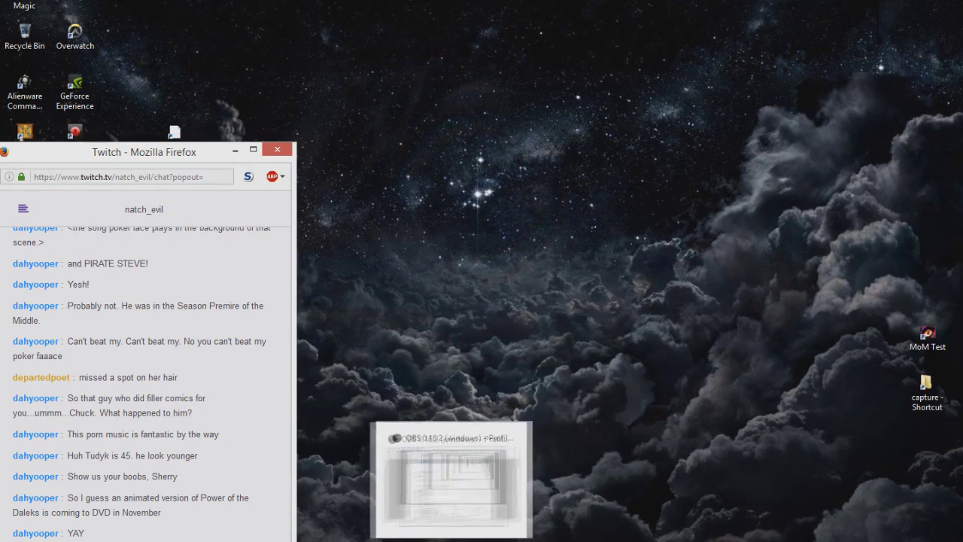
pyautogui.click(480, 482)
pyautogui.click(230, 366)
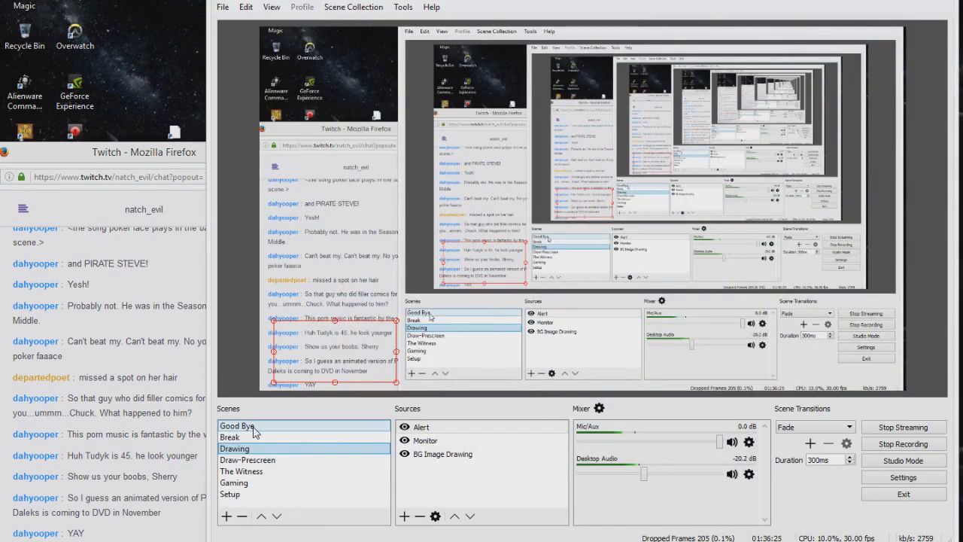